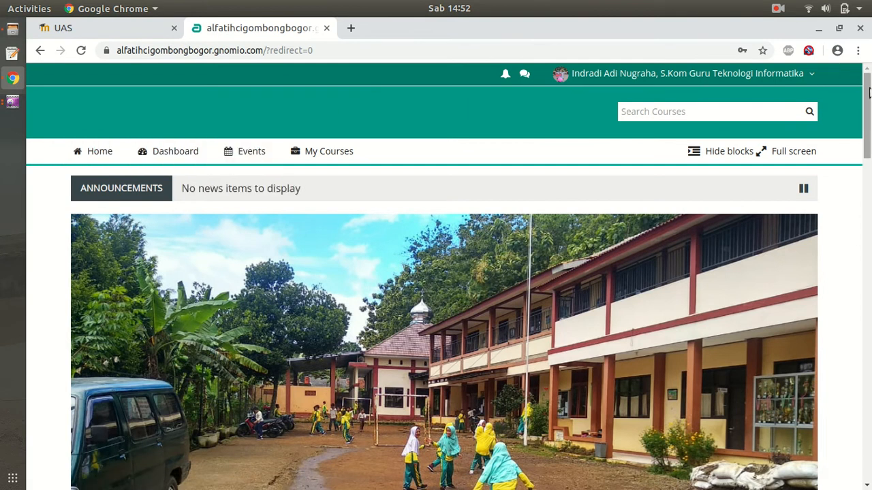
# Open the SMPIT AL FATIH course category from the site home and go into its Teknologi Informatika subcategory
pyautogui.moveTo(868, 92); pyautogui.dragTo(868, 280)
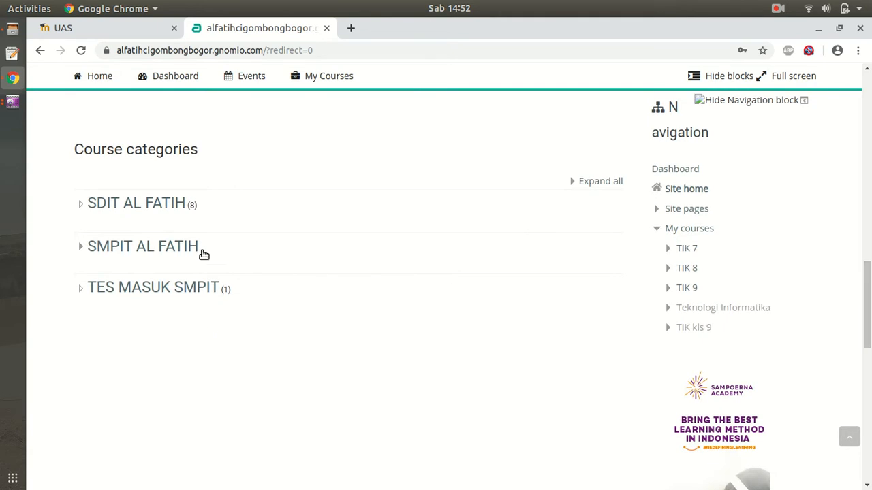
pyautogui.click(154, 252)
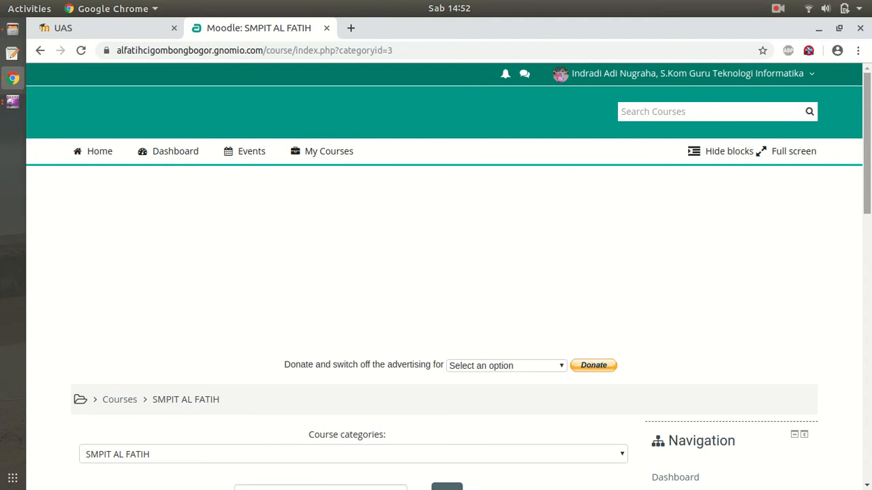
pyautogui.moveTo(868, 148); pyautogui.dragTo(867, 413)
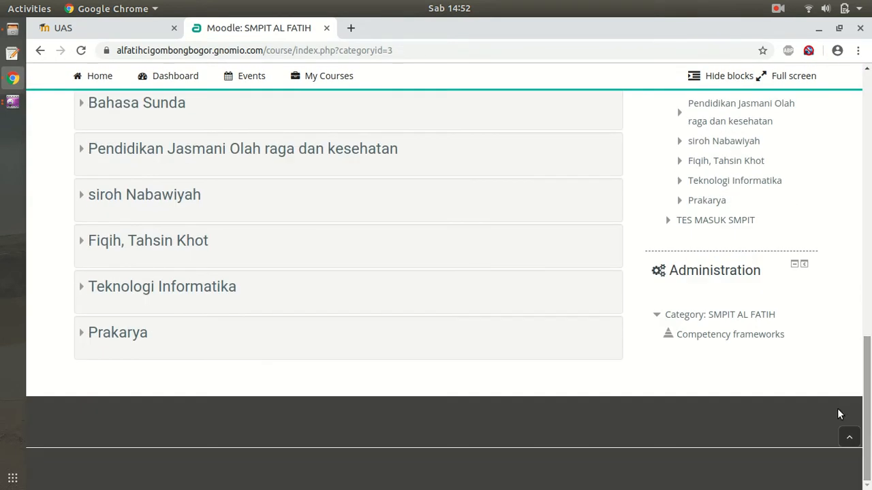
pyautogui.click(194, 291)
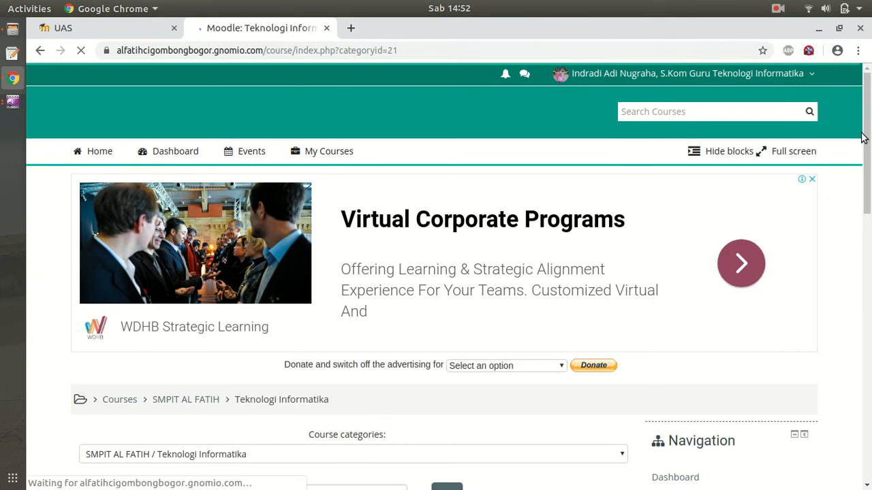
# Look through the class courses listed in the Teknologi Informatika category
pyautogui.click(812, 179)
pyautogui.moveTo(868, 120); pyautogui.dragTo(868, 258)
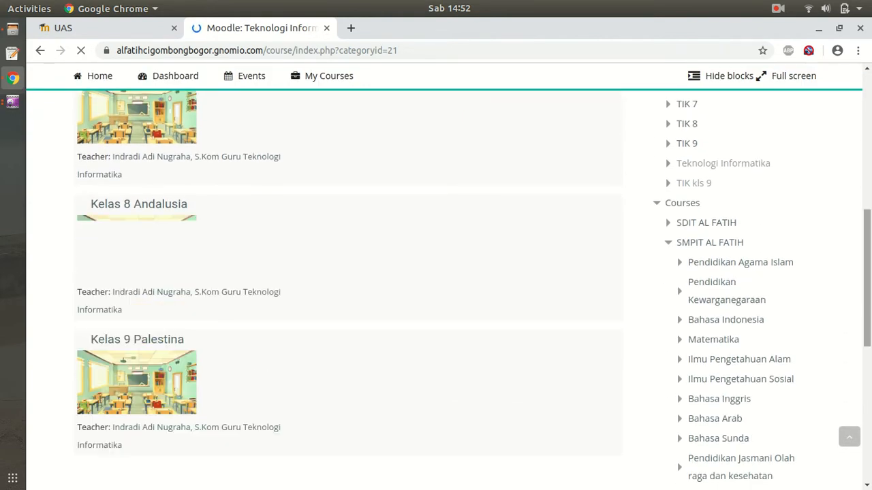
pyautogui.moveTo(868, 249); pyautogui.dragTo(870, 317)
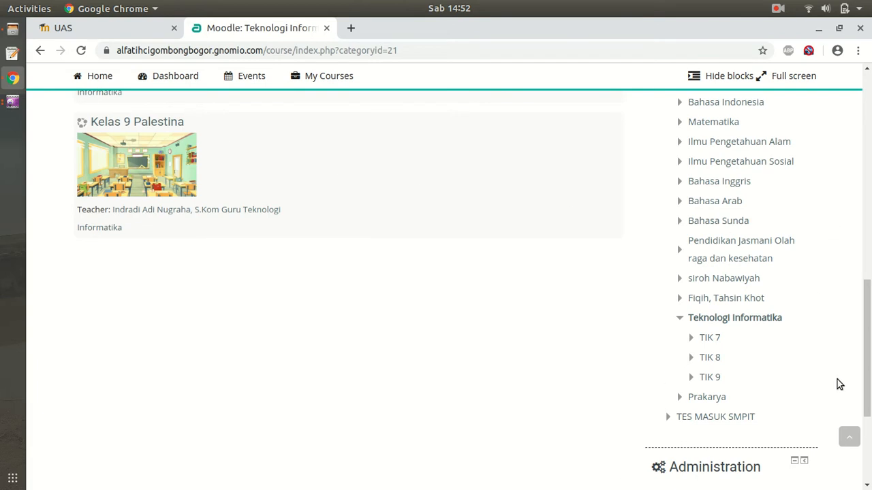
pyautogui.moveTo(870, 291); pyautogui.dragTo(848, 119)
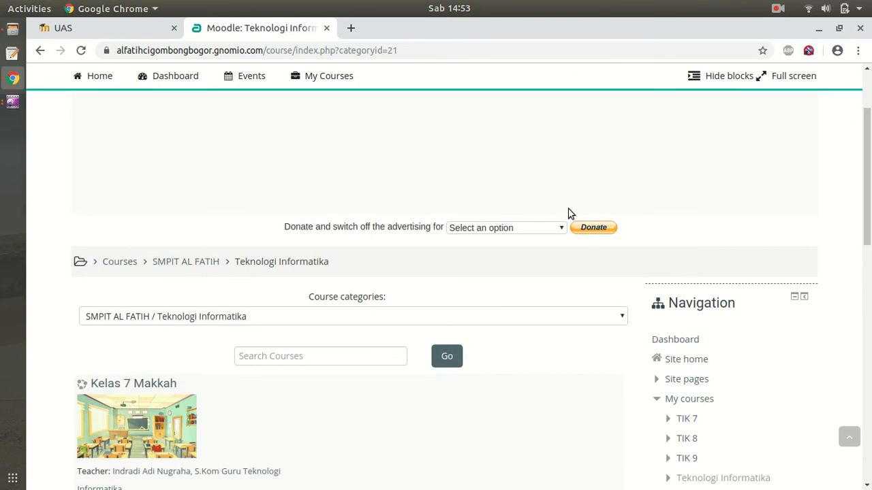
pyautogui.click(778, 13)
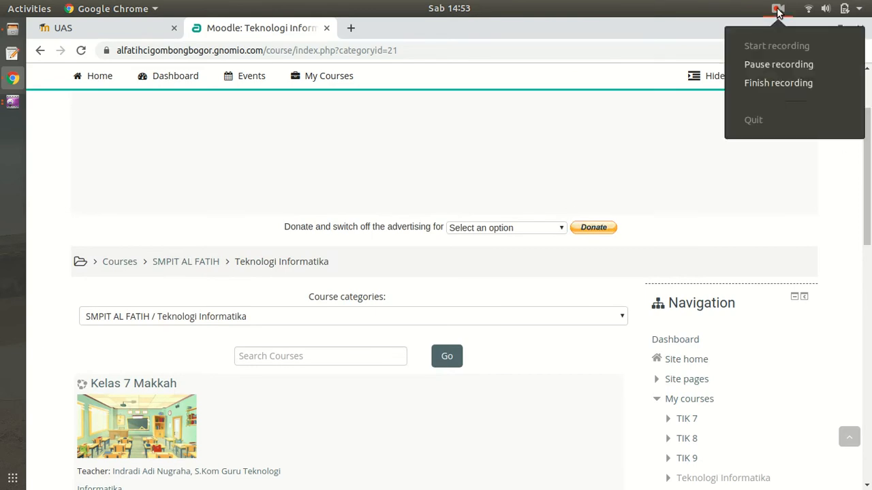
pyautogui.click(774, 62)
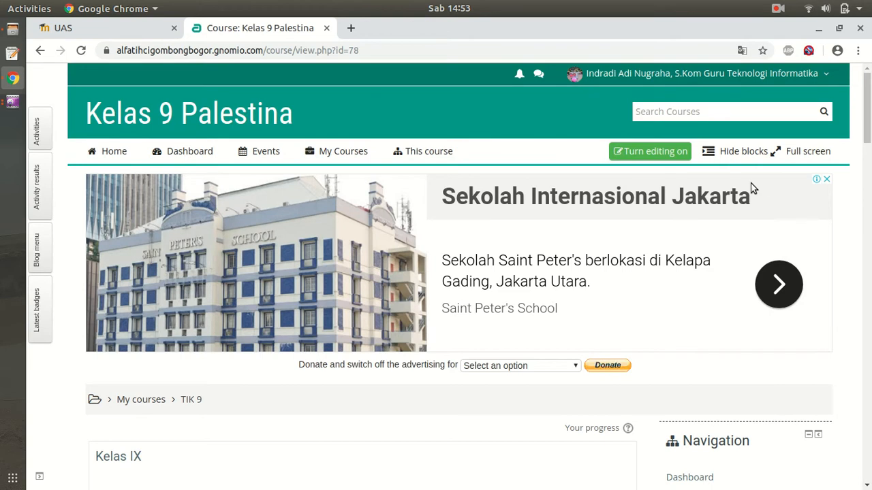
# Turn on editing for the Kelas 9 Palestina course and open its question bank from the course administration
pyautogui.click(664, 153)
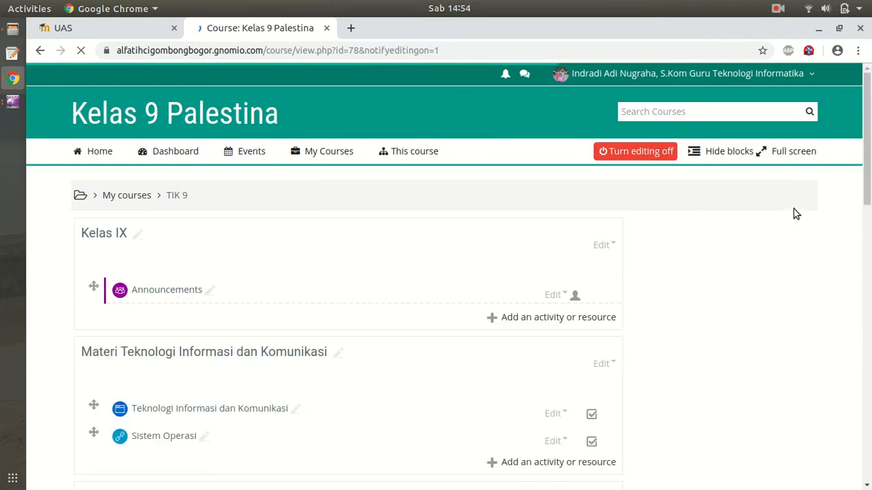
pyautogui.scroll(-4, 791, 220)
pyautogui.moveTo(868, 185); pyautogui.dragTo(869, 320)
pyautogui.scroll(-1, 868, 320)
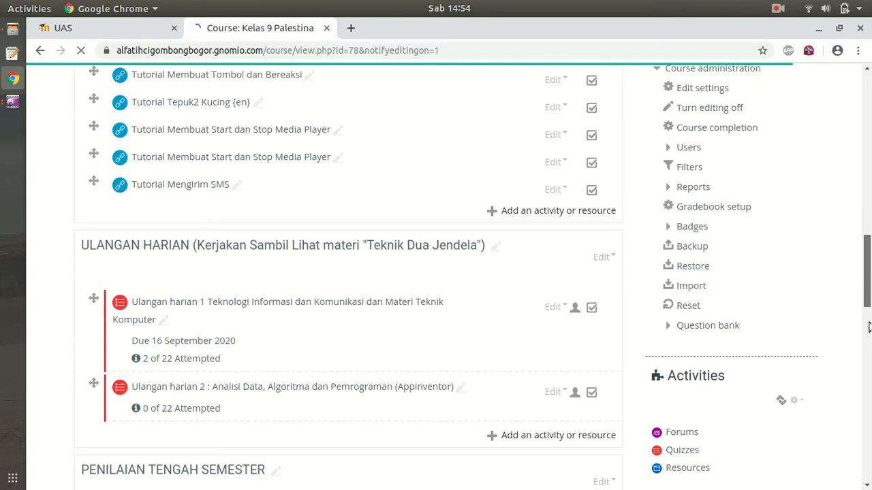
pyautogui.scroll(-2, 868, 320)
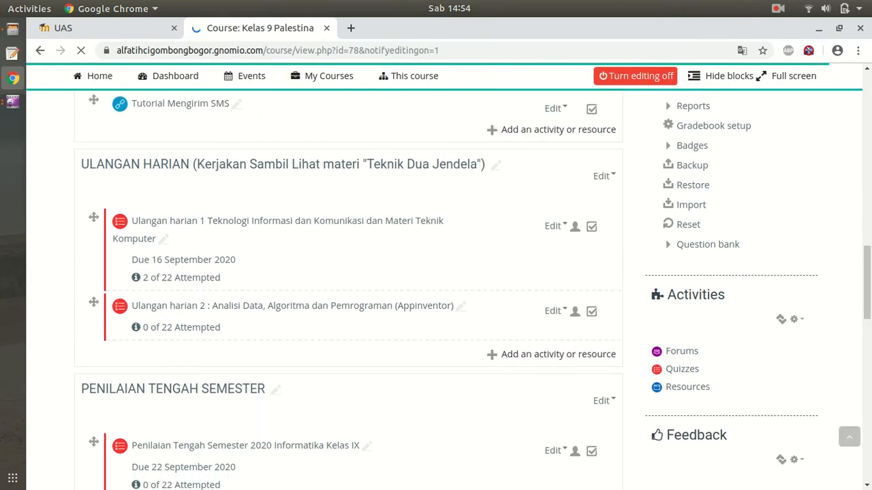
pyautogui.click(704, 248)
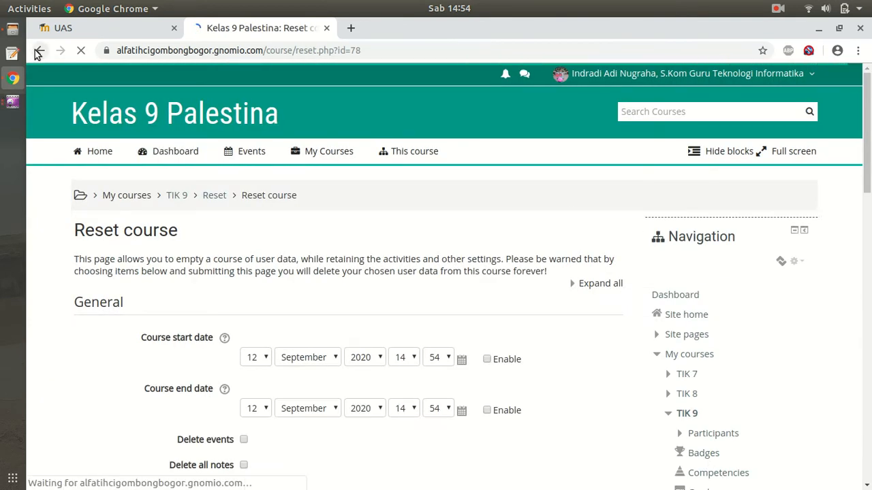
pyautogui.click(626, 79)
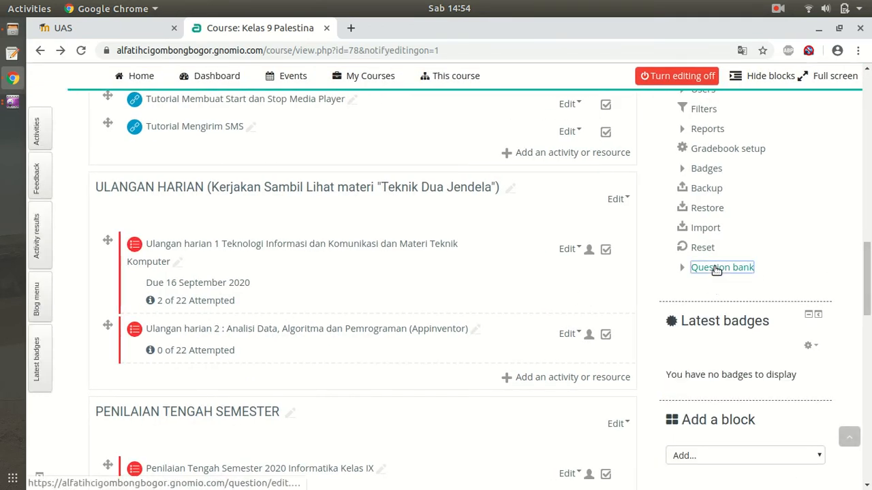
pyautogui.click(717, 268)
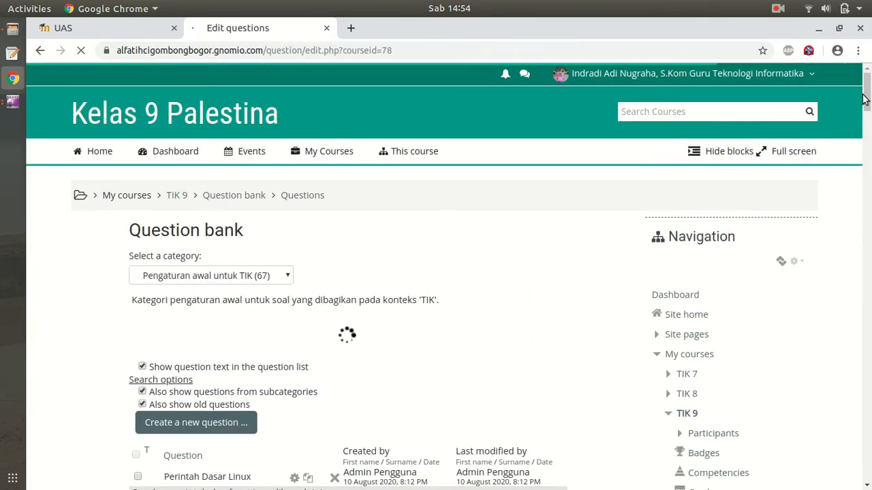
# Enlarge the page to 125% and review the question categories available in the course's question bank
pyautogui.moveTo(867, 94)
pyautogui.mouseDown()
pyautogui.moveTo(866, 112)
pyautogui.moveTo(868, 97)
pyautogui.mouseUp()
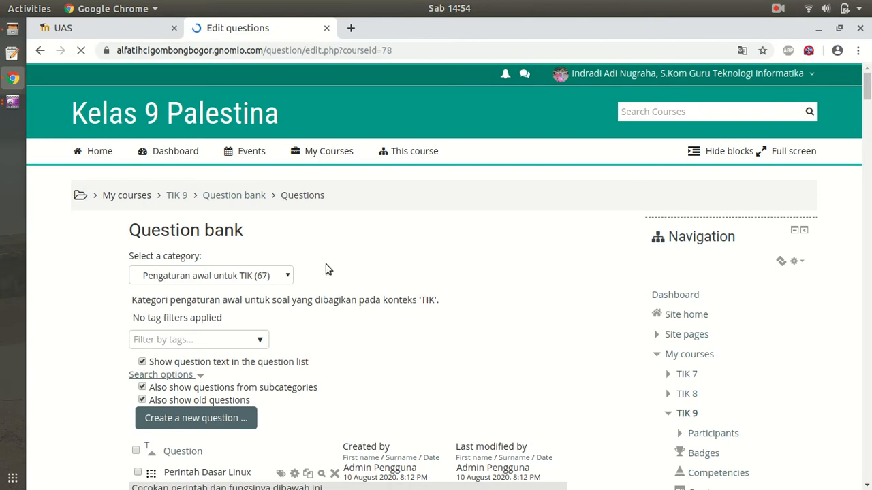
pyautogui.click(286, 277)
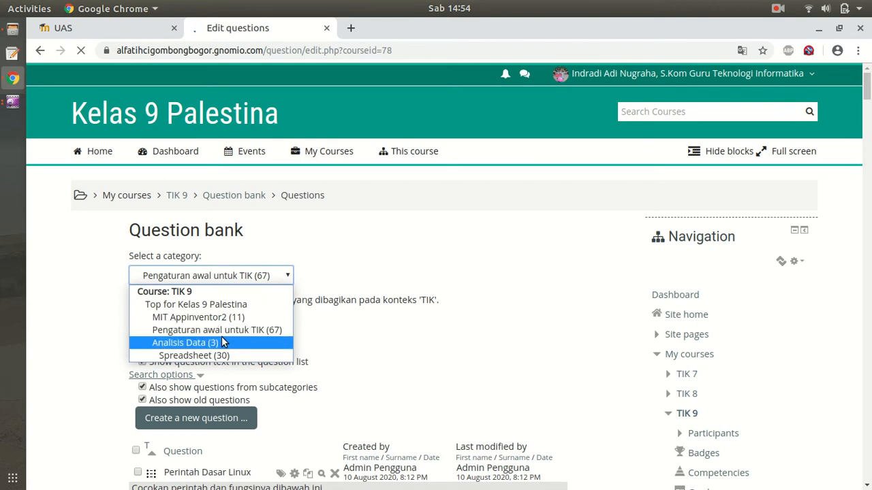
pyautogui.click(341, 276)
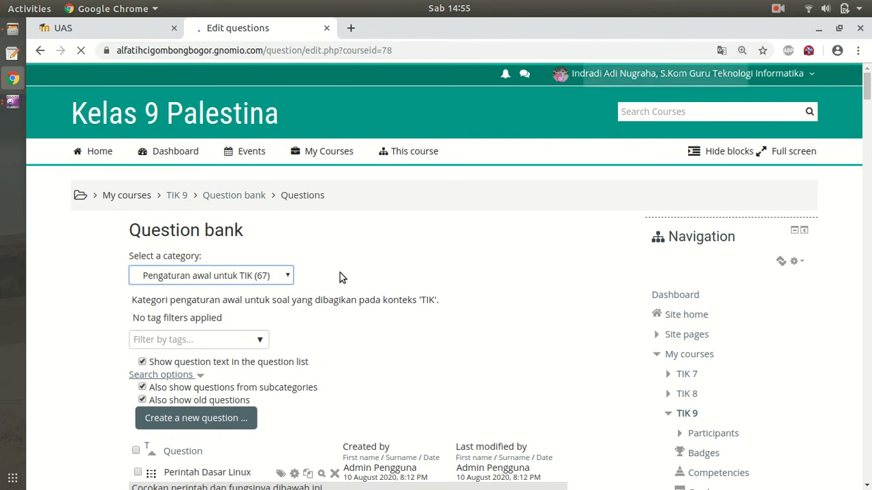
pyautogui.hotkey('ctrl', '+')
pyautogui.hotkey('ctrl', '+')
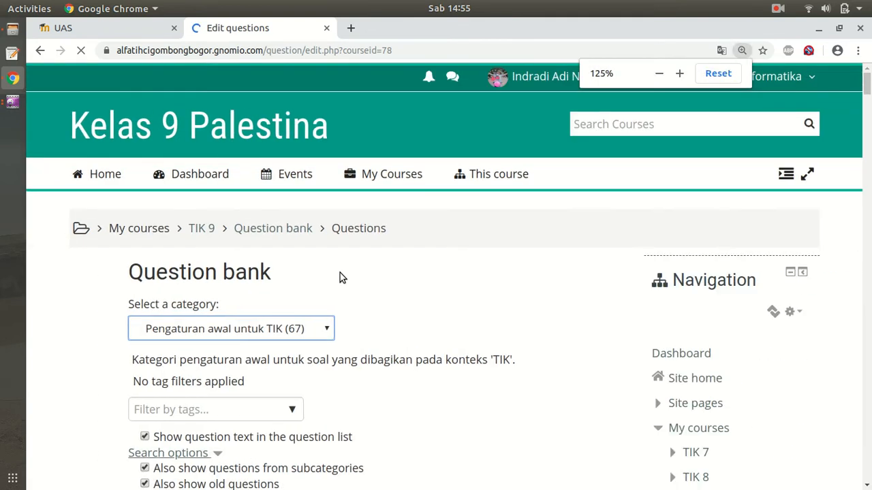
pyautogui.click(327, 330)
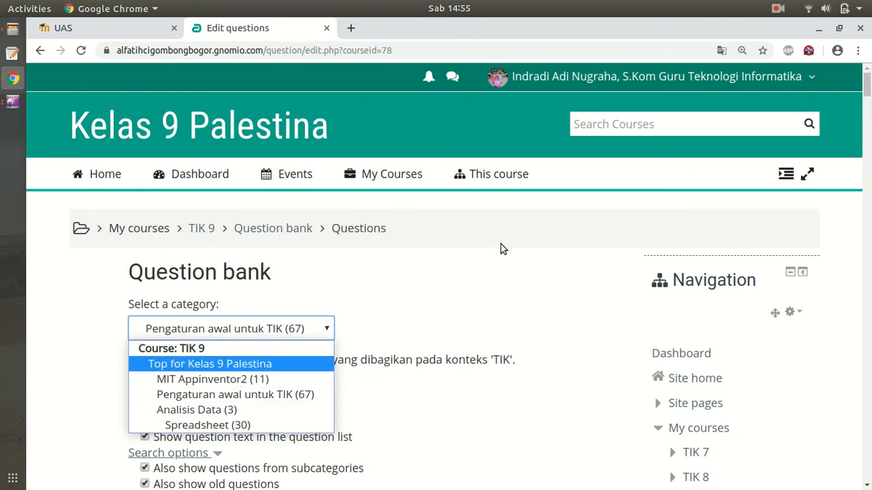
pyautogui.click(417, 298)
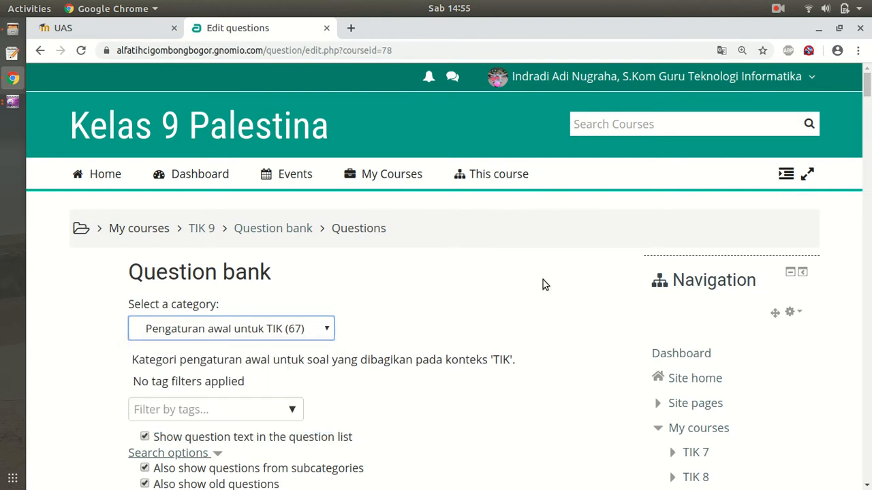
# Open the first matching question, Perintah Dasar Linux, for editing, leaving it unticked in the question list
pyautogui.moveTo(867, 80)
pyautogui.mouseDown()
pyautogui.moveTo(869, 106)
pyautogui.moveTo(869, 92)
pyautogui.mouseUp()
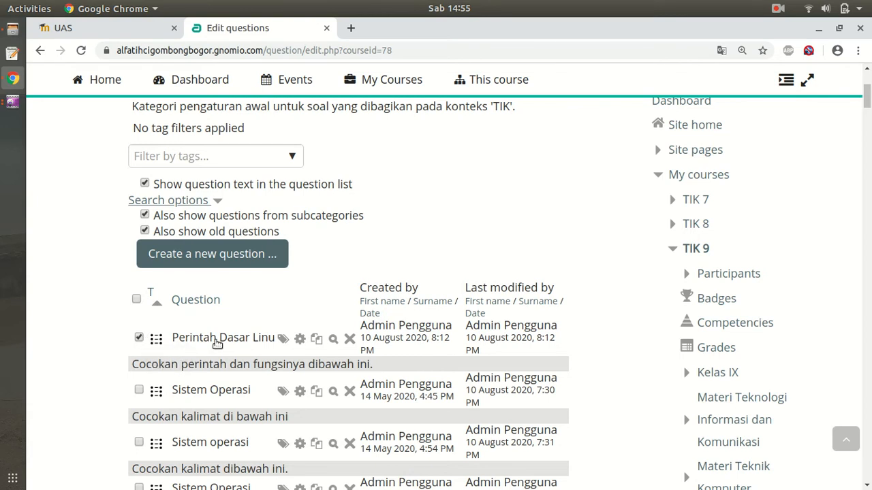
pyautogui.click(233, 342)
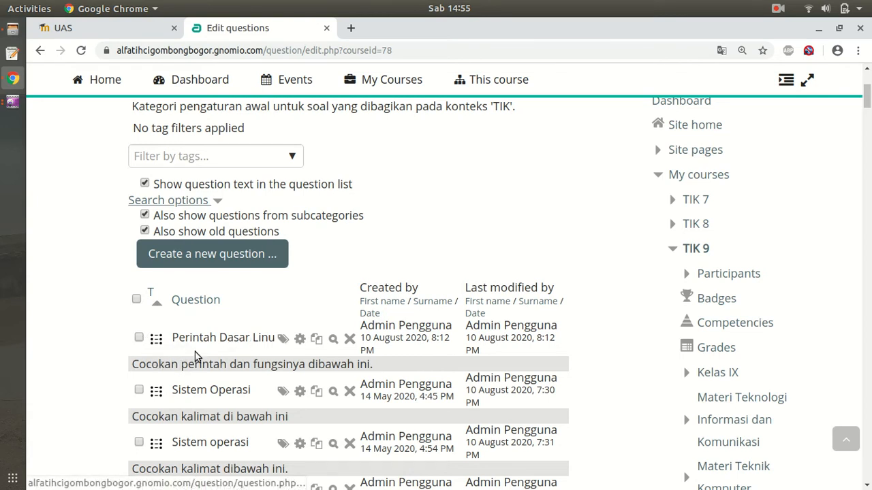
pyautogui.click(301, 340)
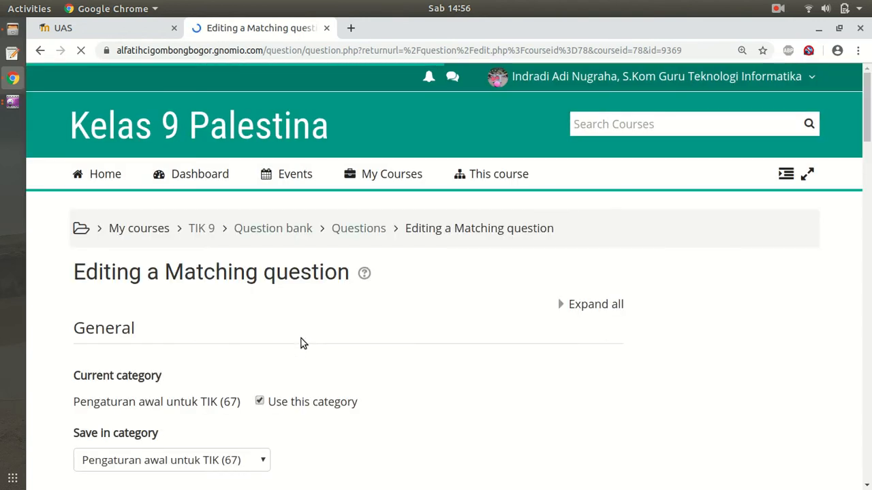
# Examine the matching question's settings, from its category, name and text to the shuffle option and its question-and-answer pairs
pyautogui.scroll(-5, 695, 169)
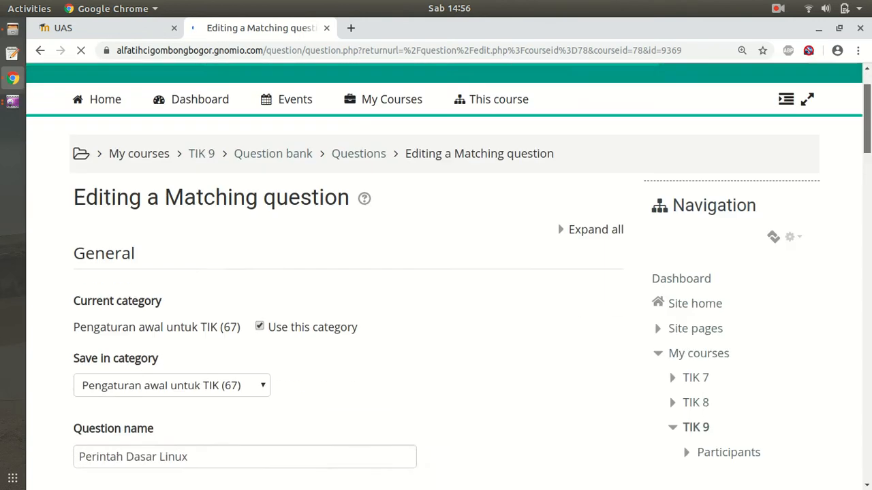
pyautogui.moveTo(865, 149); pyautogui.dragTo(865, 128)
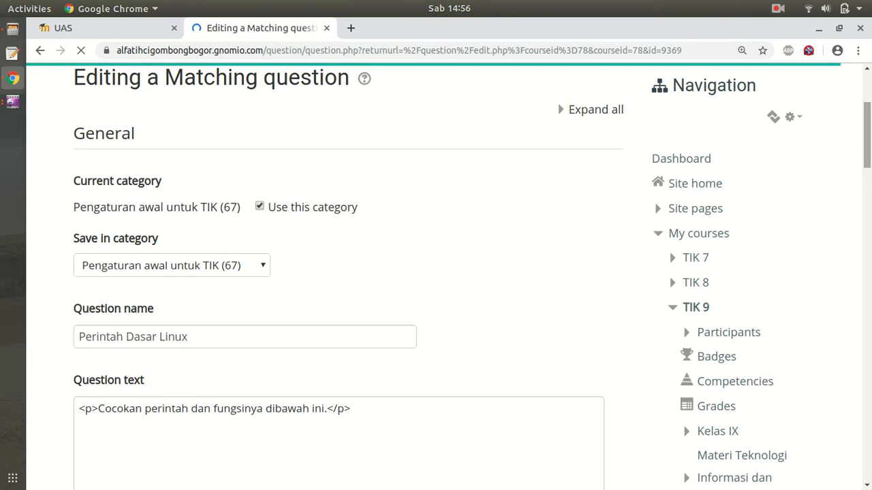
pyautogui.moveTo(868, 130); pyautogui.dragTo(865, 229)
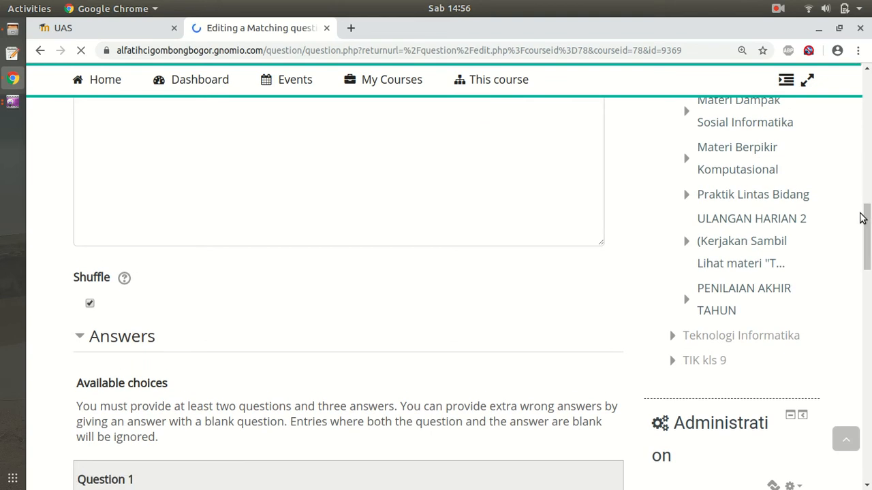
pyautogui.moveTo(862, 219); pyautogui.dragTo(857, 124)
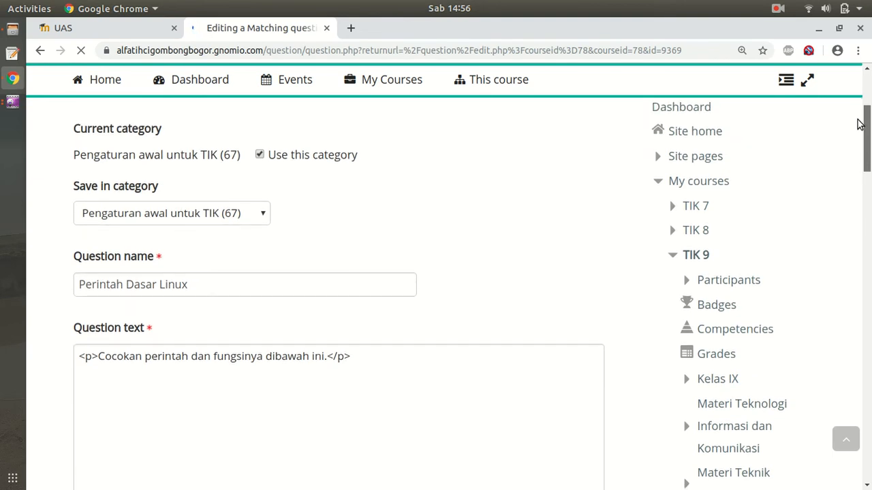
pyautogui.scroll(-7, 859, 124)
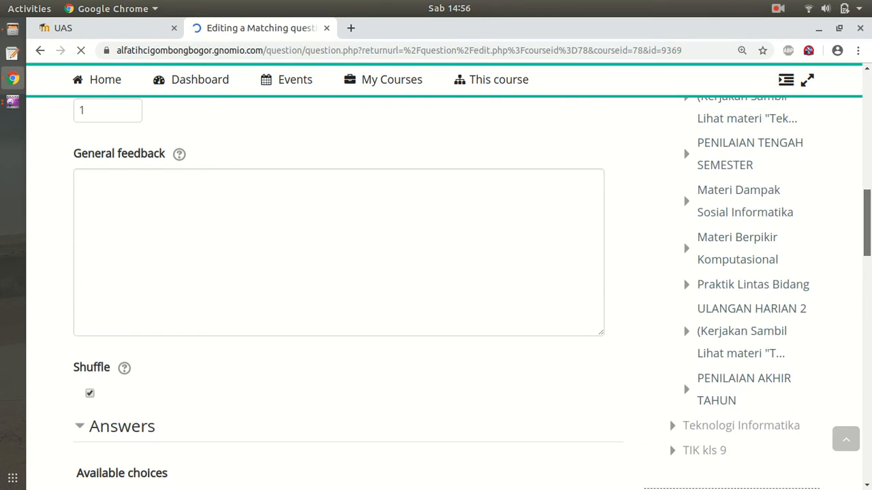
pyautogui.scroll(-2, 341, 293)
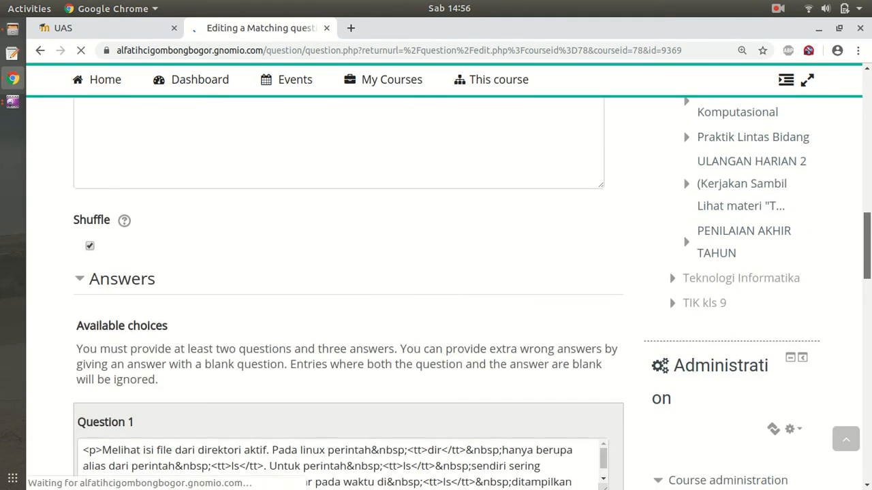
pyautogui.scroll(-3, 341, 293)
pyautogui.scroll(-3, 341, 293)
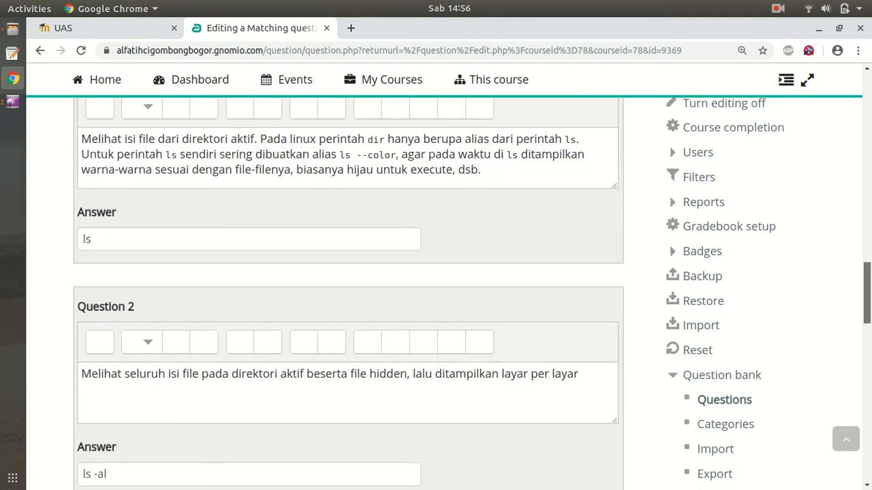
pyautogui.scroll(-6, 341, 293)
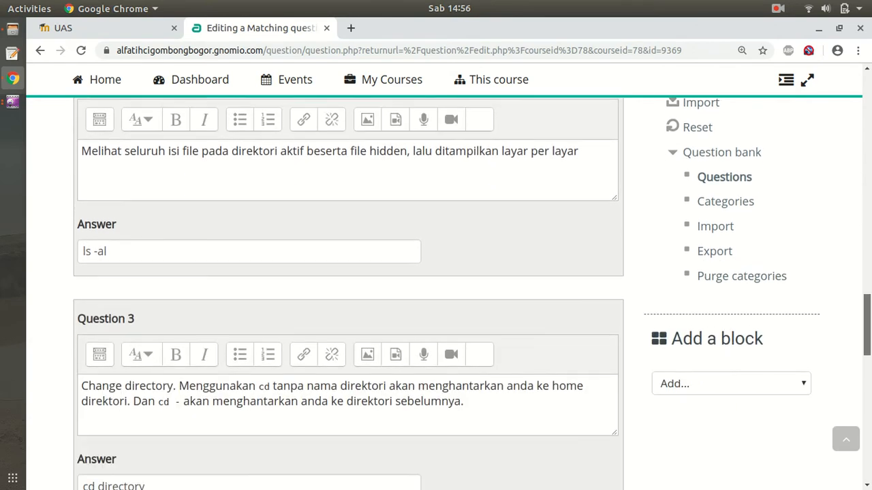
pyautogui.scroll(-2, 341, 292)
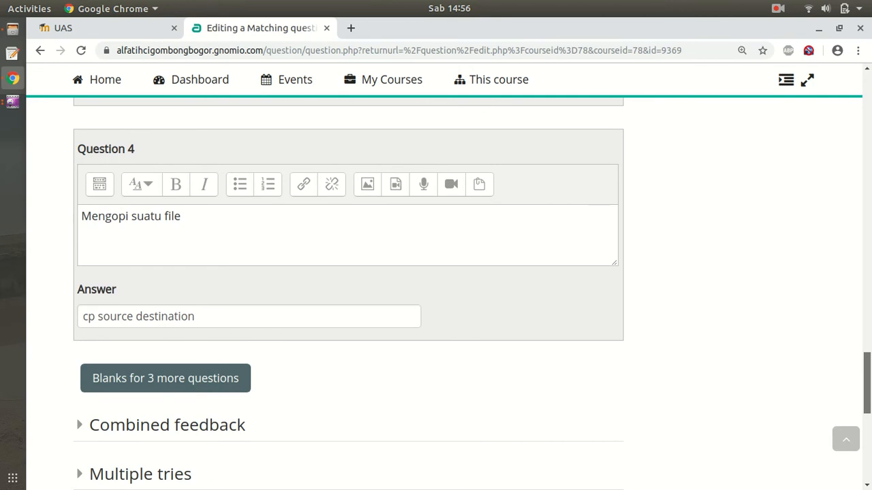
pyautogui.scroll(20, 854, 205)
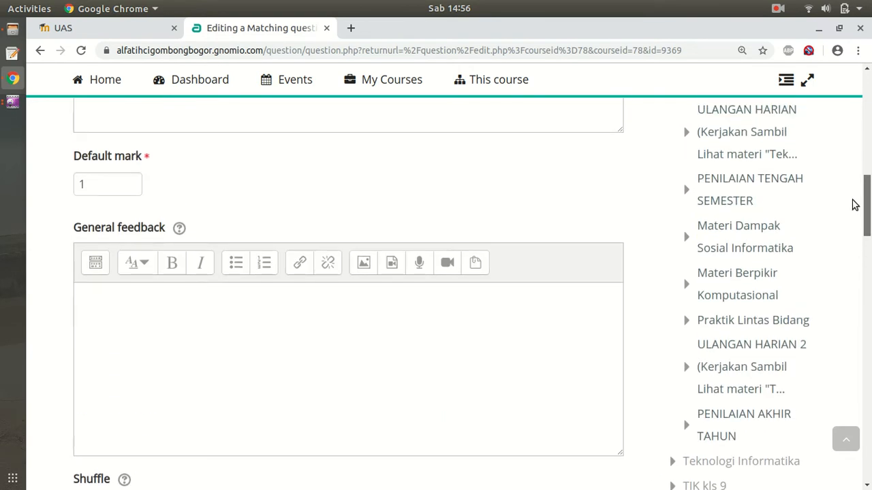
pyautogui.scroll(12, 854, 205)
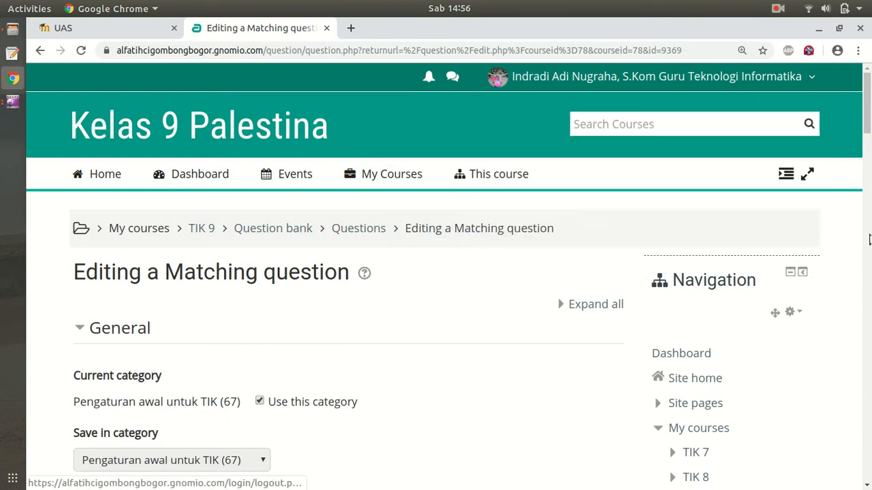
# Save the Perintah Dasar Linux matching question and return to the question bank
pyautogui.moveTo(866, 117); pyautogui.dragTo(838, 102)
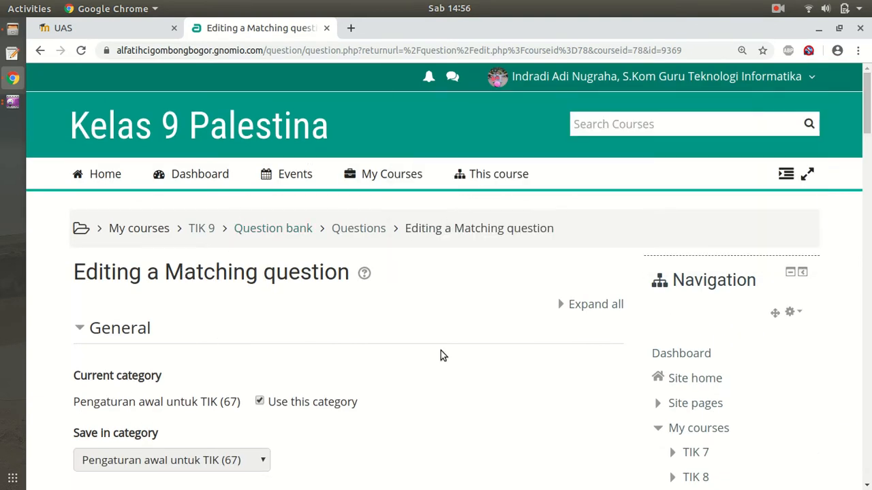
pyautogui.moveTo(867, 112); pyautogui.dragTo(868, 150)
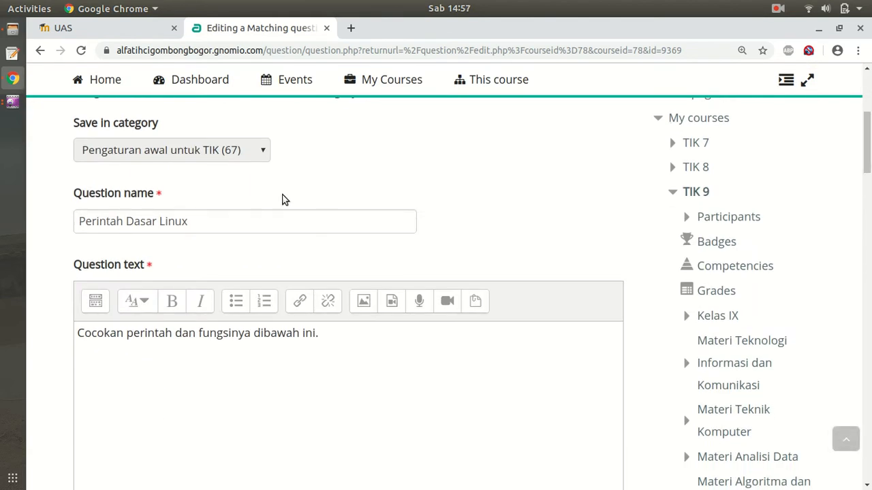
pyautogui.moveTo(868, 134); pyautogui.dragTo(868, 436)
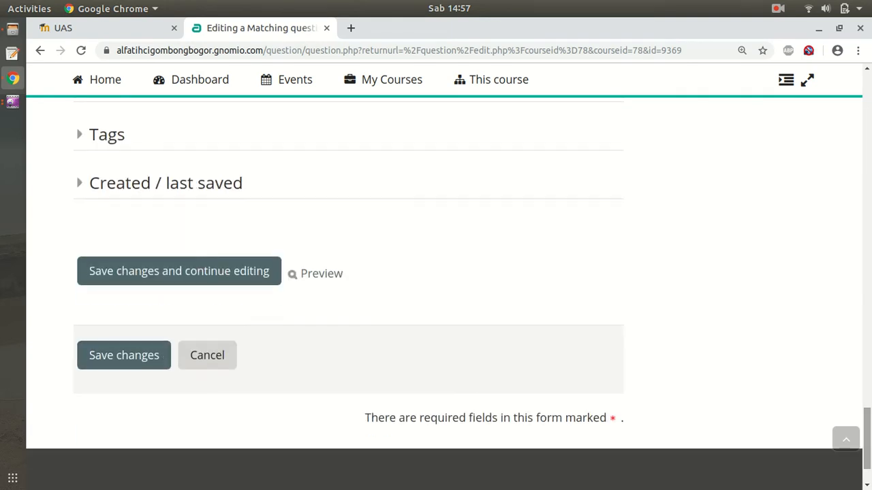
pyautogui.click(113, 359)
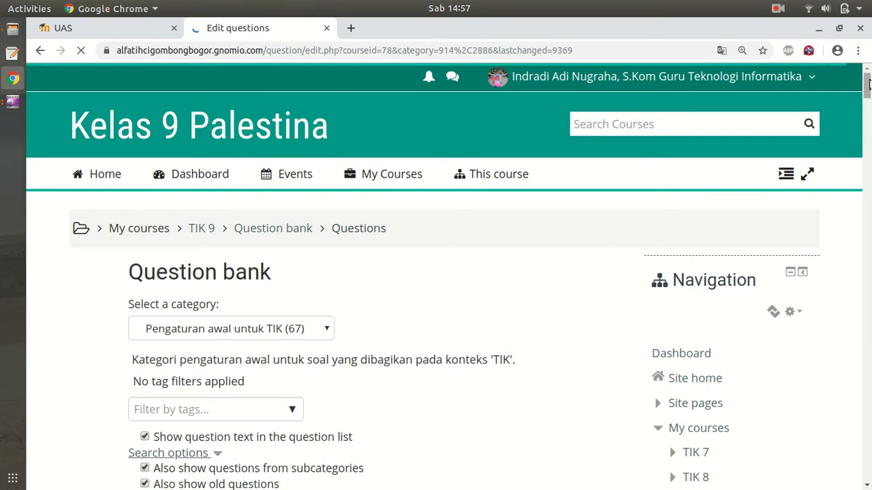
# Start a new question of the Essay type in the Pengaturan awal untuk TIK category
pyautogui.moveTo(868, 82); pyautogui.dragTo(868, 105)
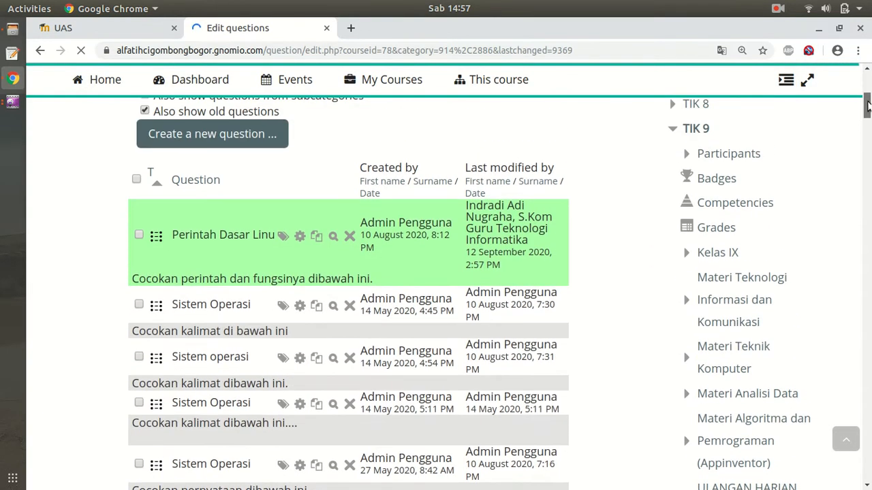
pyautogui.click(235, 139)
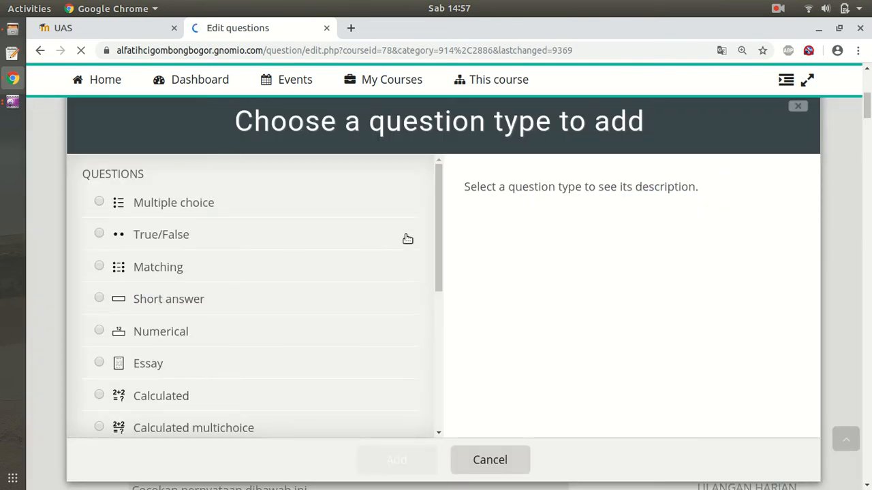
pyautogui.click(142, 363)
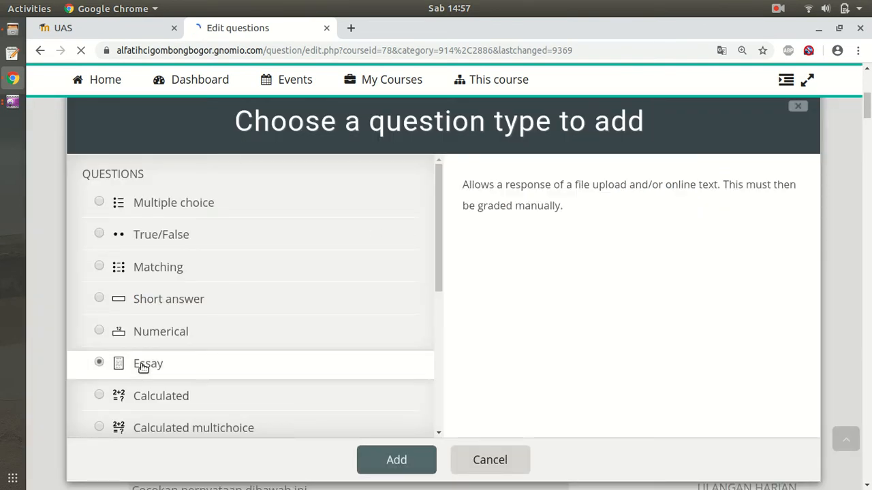
pyautogui.click(396, 461)
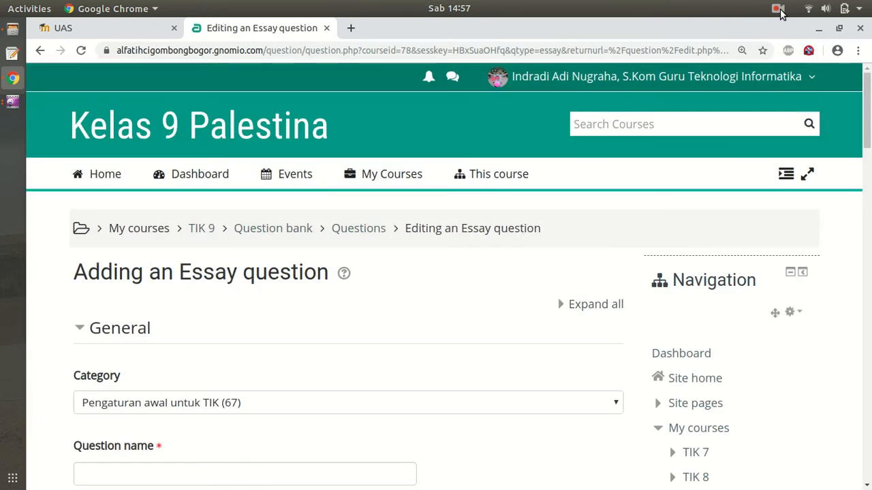
# Name the new essay question "Essay"
pyautogui.moveTo(867, 99); pyautogui.dragTo(862, 144)
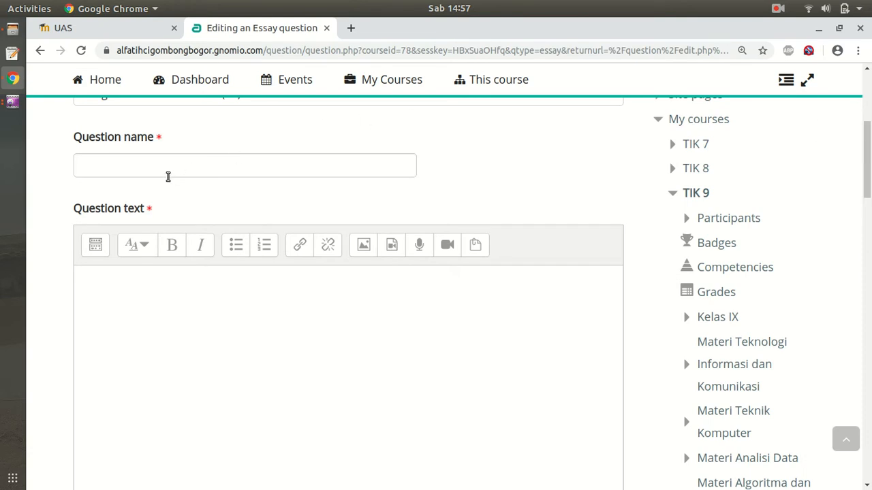
pyautogui.click(165, 166)
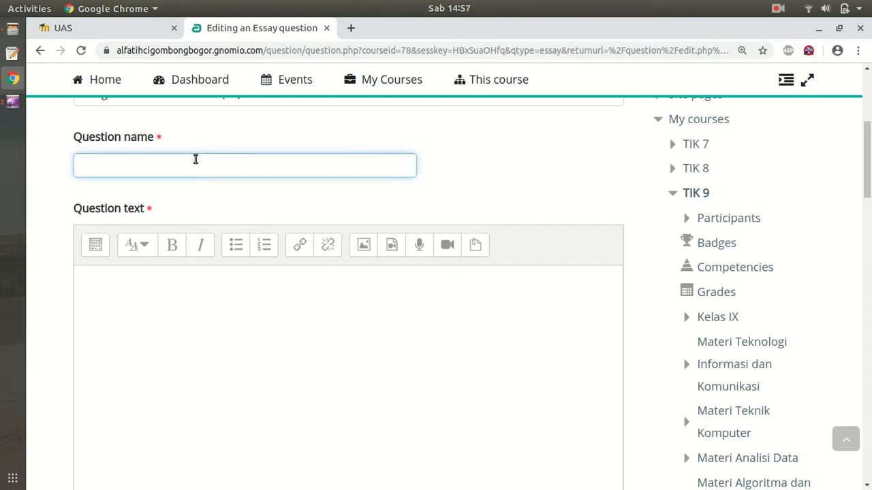
pyautogui.click(776, 9)
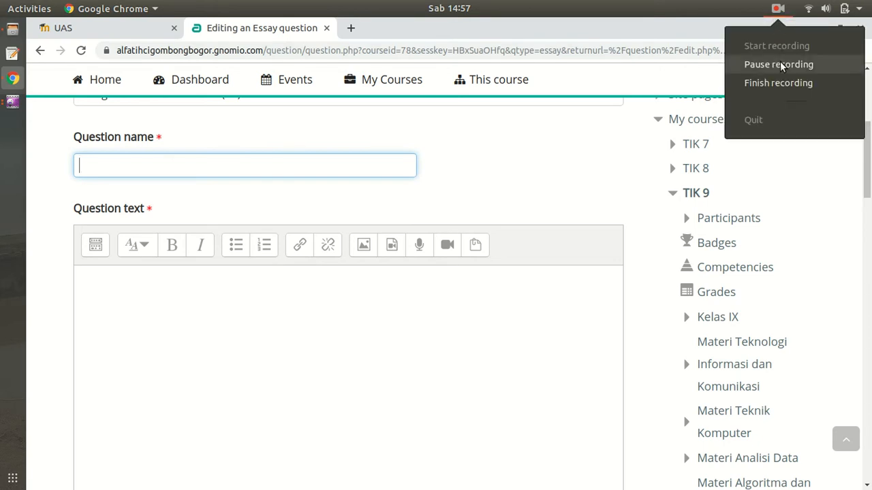
pyautogui.click(779, 64)
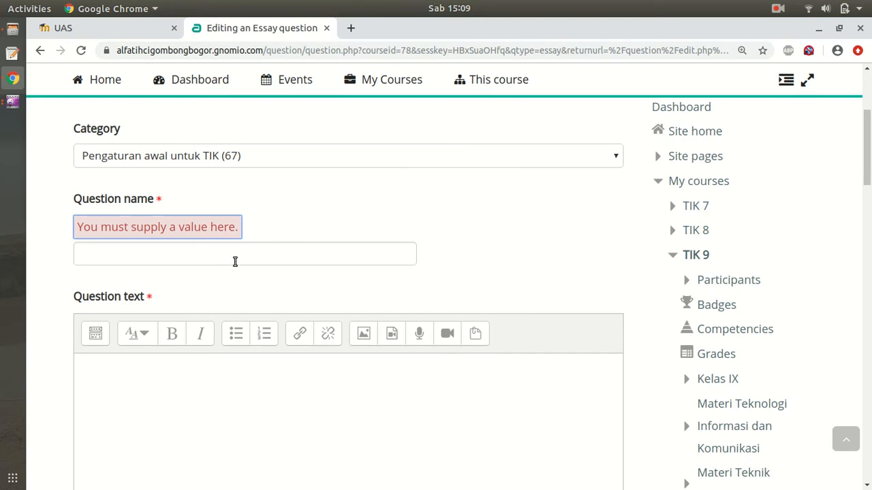
pyautogui.click(235, 260)
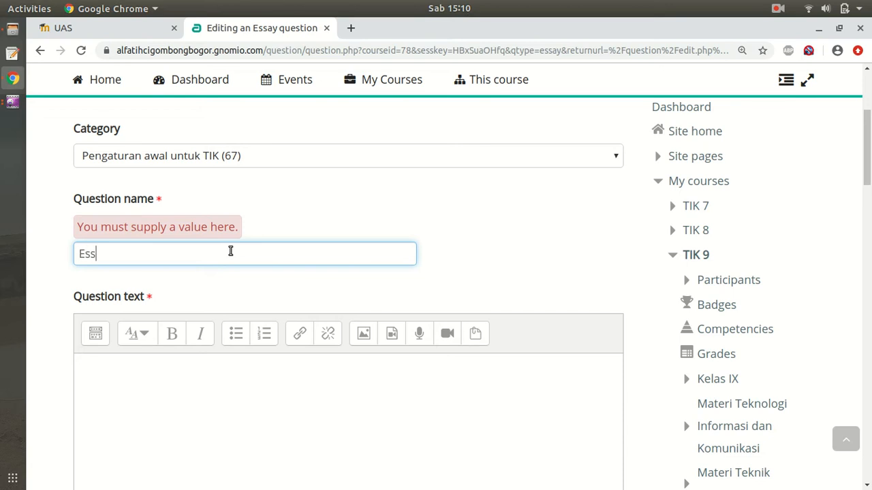
pyautogui.write('y')
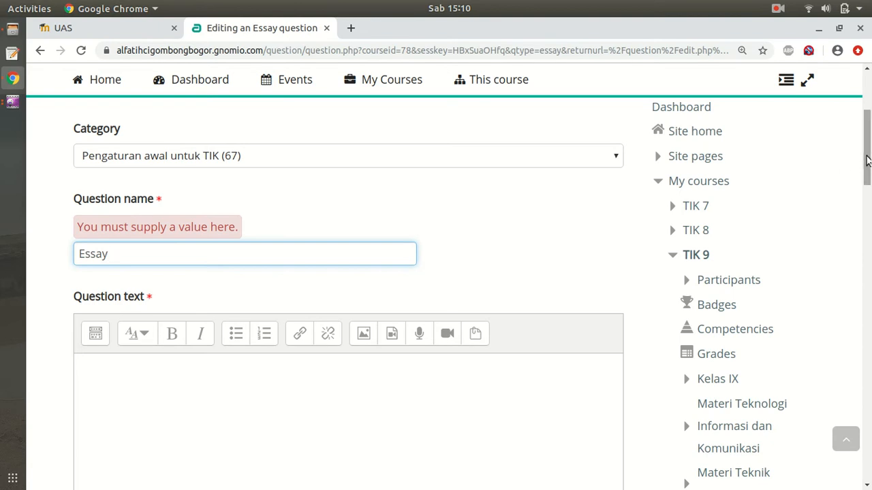
# Enter "Visual basic adalah" as the essay's question text
pyautogui.scroll(-4, 869, 162)
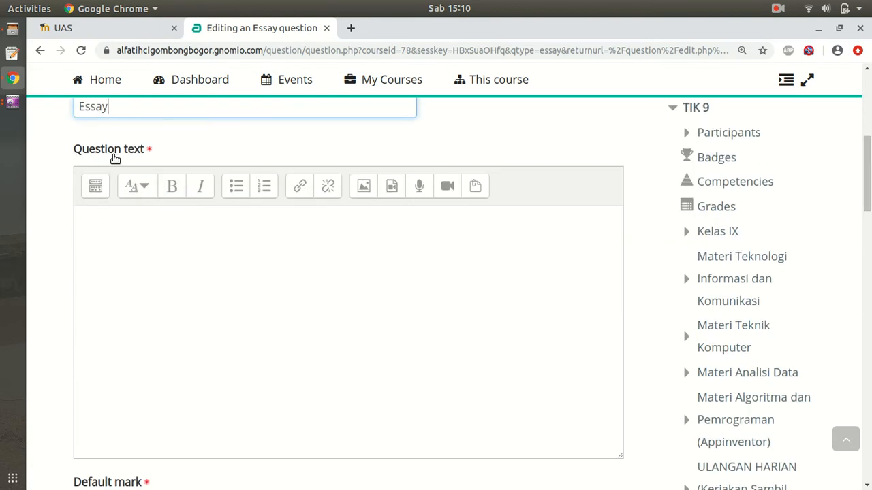
pyautogui.click(92, 222)
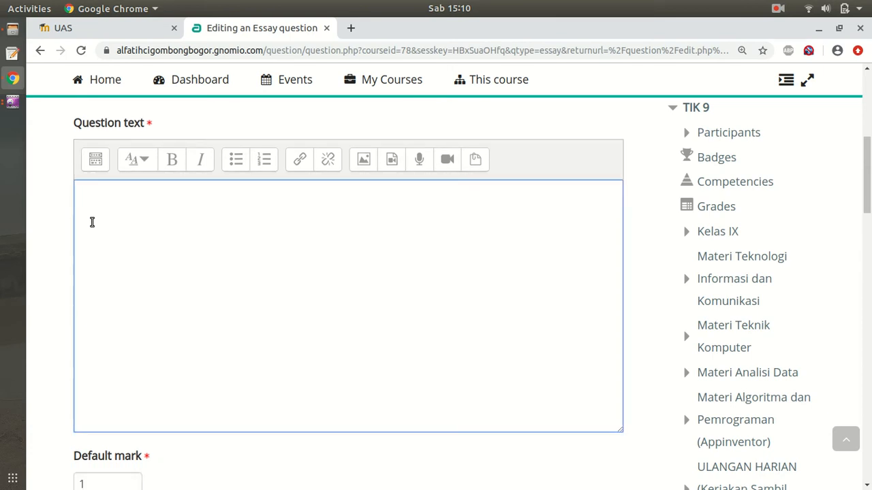
pyautogui.write('Visual basic adala')
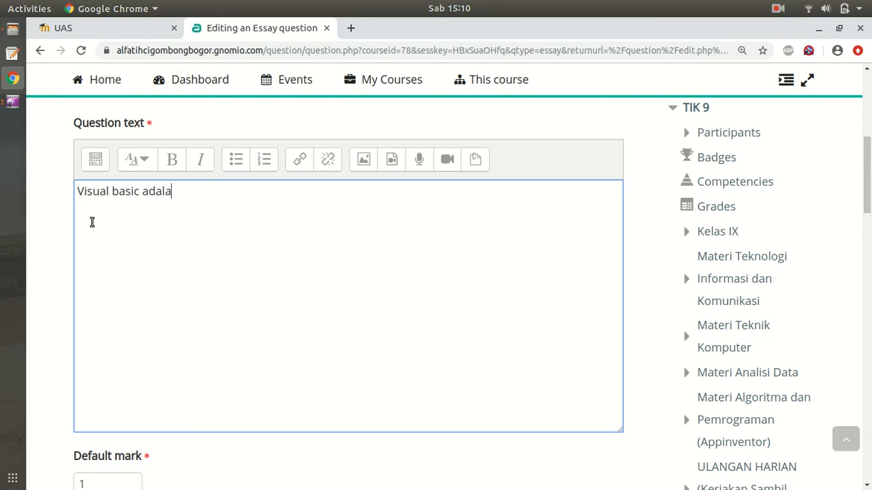
pyautogui.write('h')
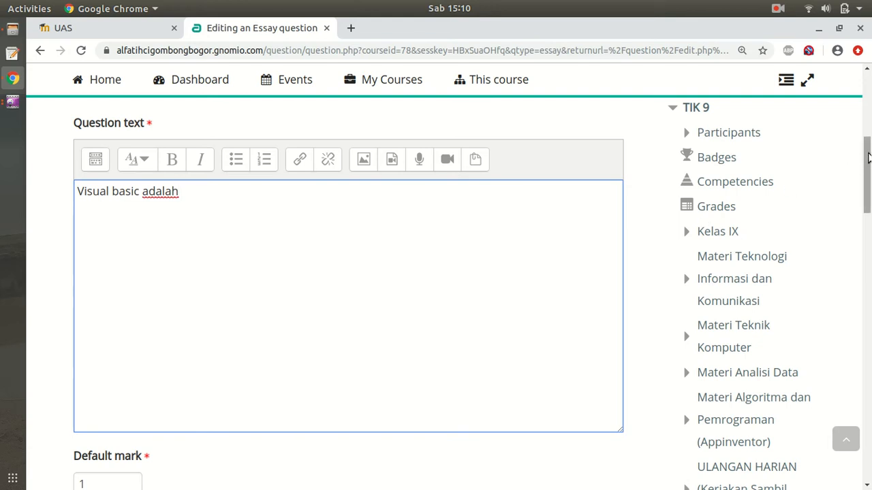
# Set the essay's input box size to 25 lines in the response options, keeping HTML editor as the response format
pyautogui.scroll(-3, 867, 157)
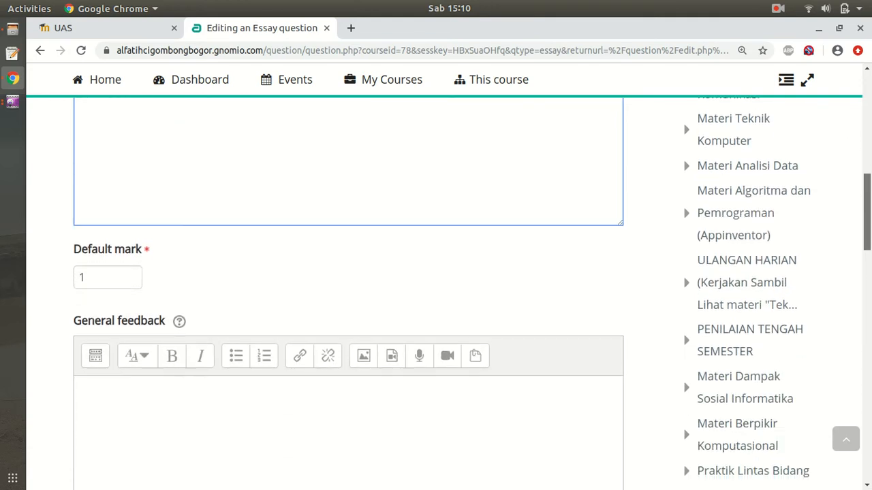
pyautogui.scroll(-2, 867, 157)
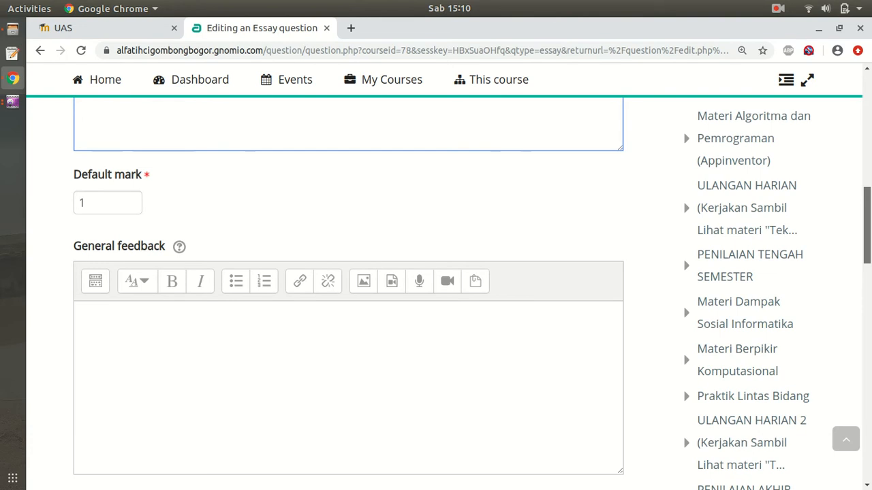
pyautogui.scroll(-2, 472, 293)
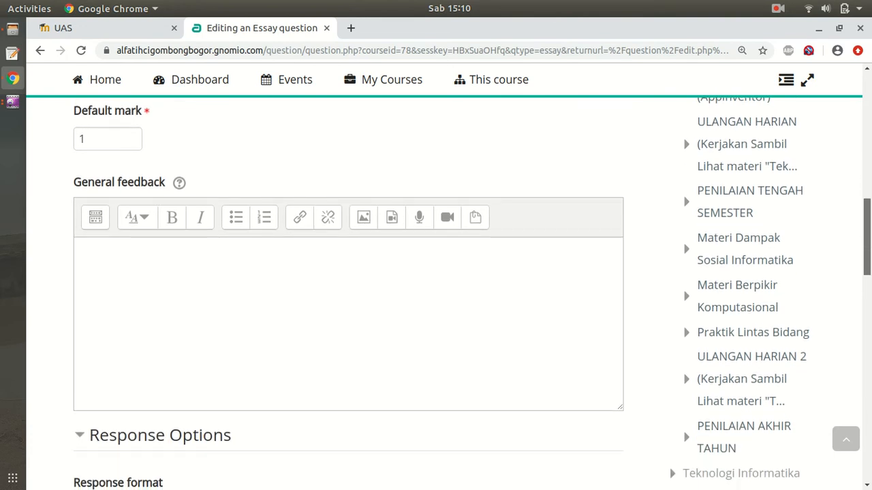
pyautogui.scroll(-3, 471, 294)
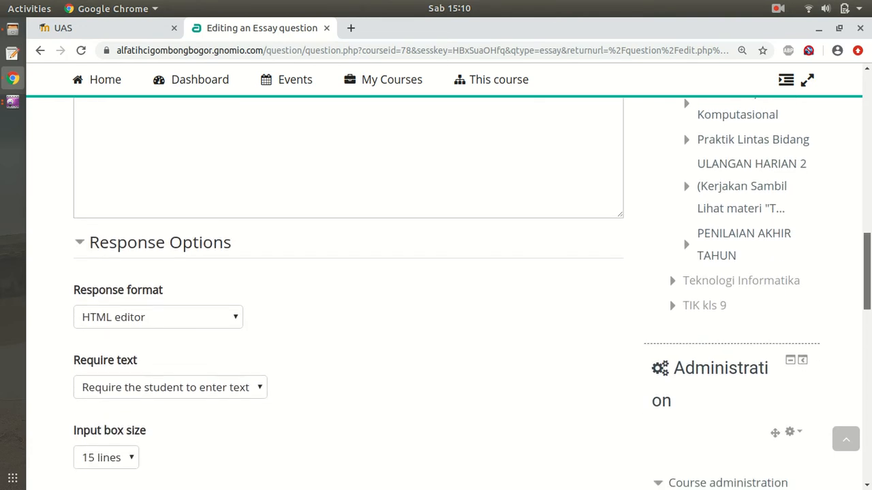
pyautogui.scroll(-2, 726, 259)
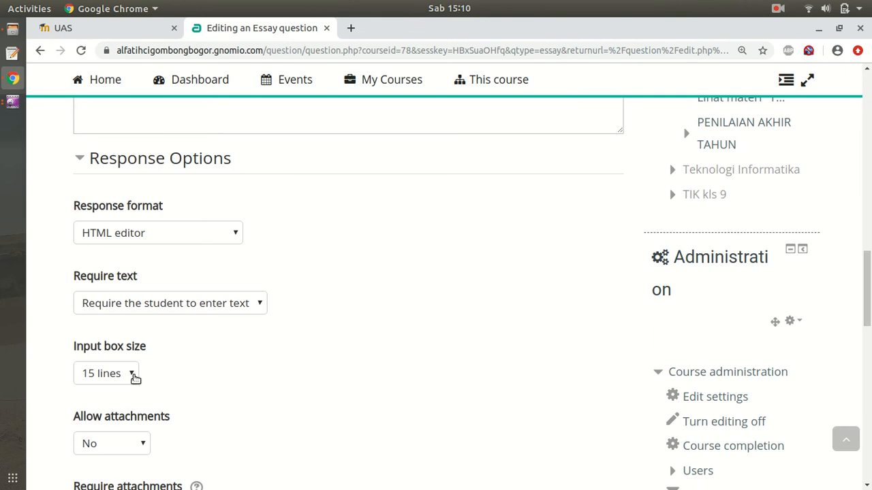
pyautogui.click(134, 377)
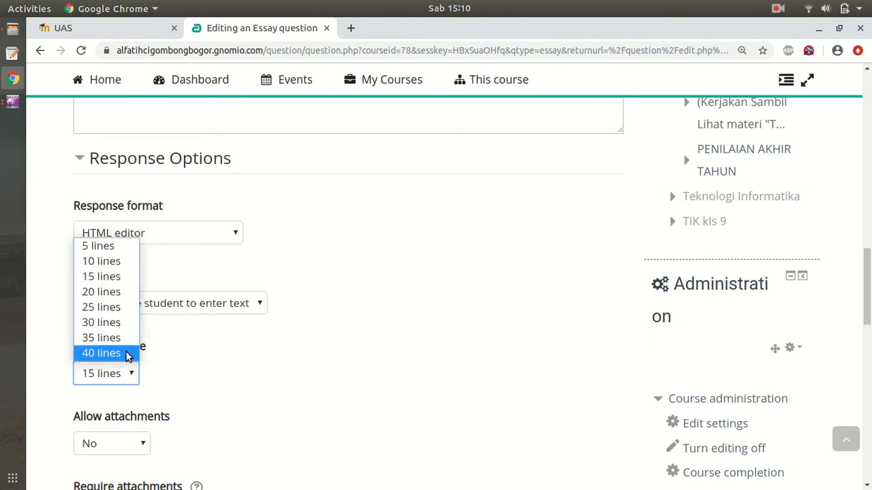
pyautogui.click(116, 308)
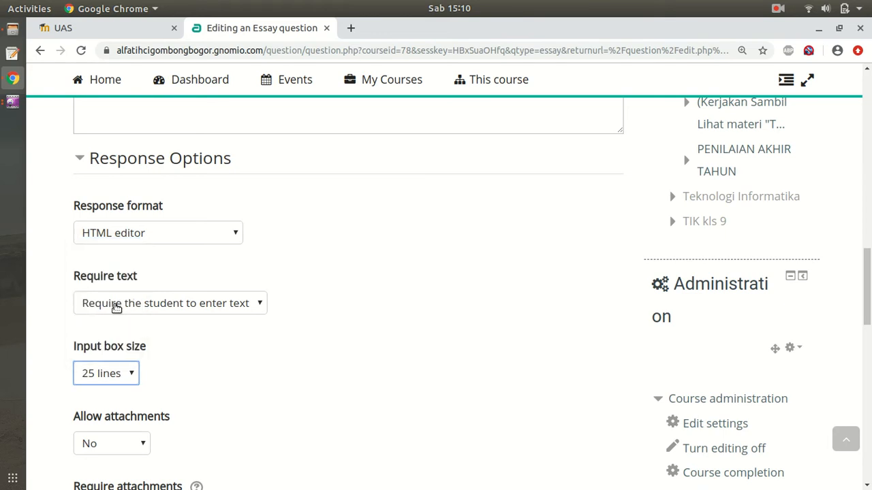
pyautogui.click(230, 238)
pyautogui.click(229, 238)
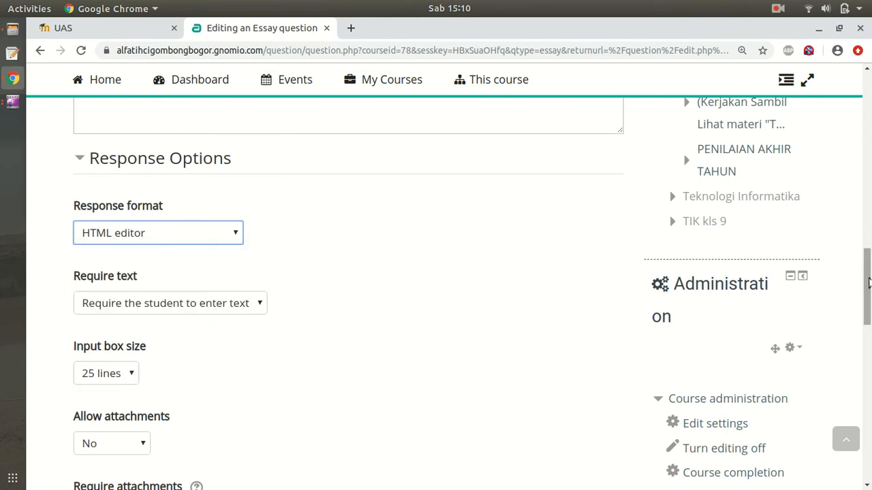
# Review the essay's attachment, accepted file type and grader information settings, and save the question to the question bank
pyautogui.scroll(-4, 868, 283)
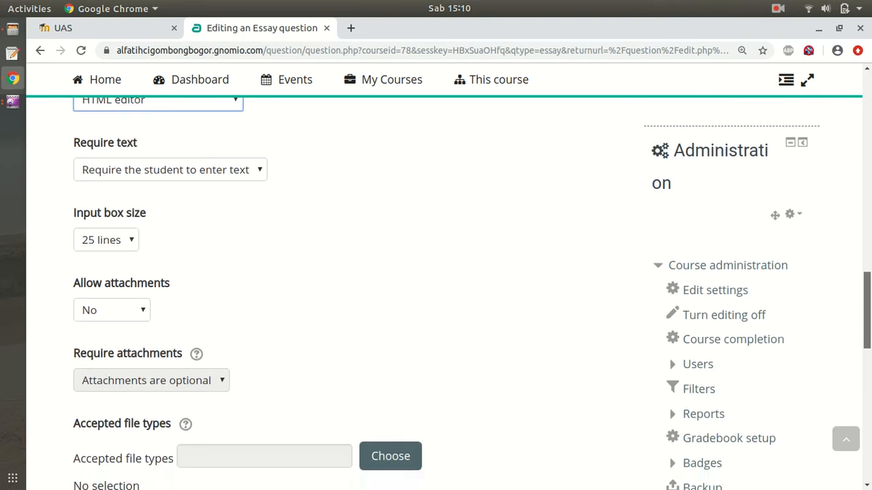
pyautogui.scroll(-1, 446, 293)
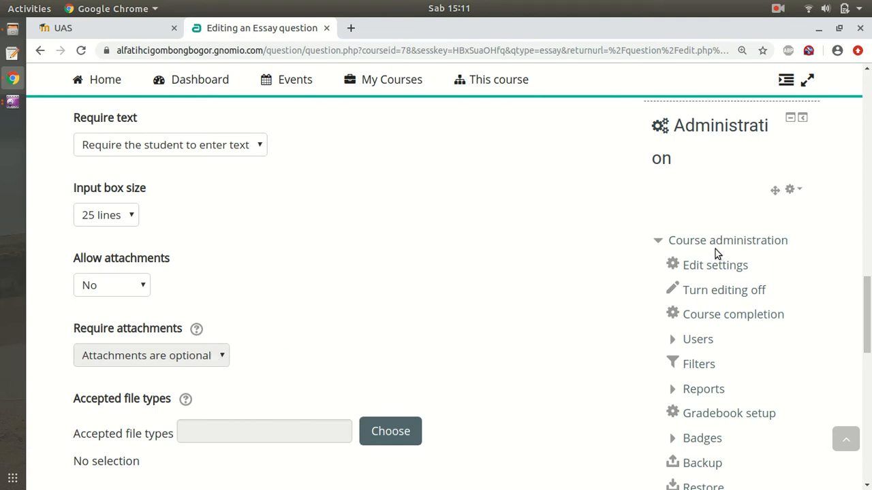
pyautogui.scroll(-5, 436, 293)
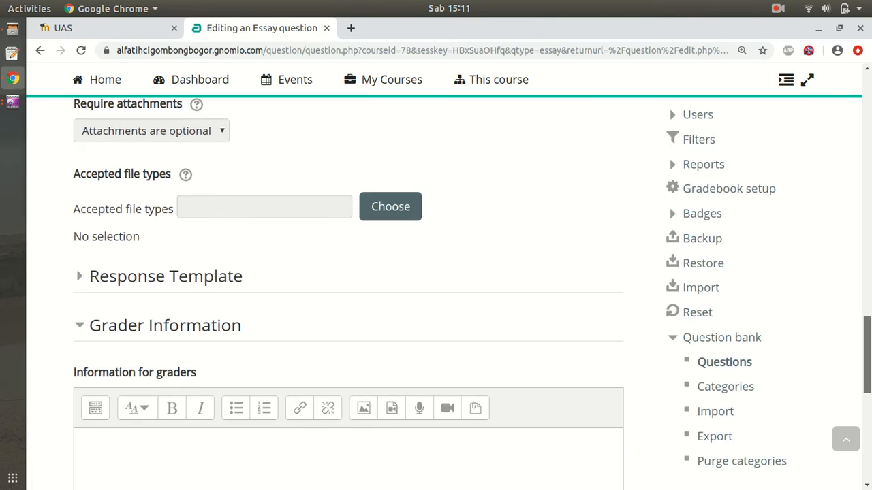
pyautogui.moveTo(867, 333); pyautogui.dragTo(864, 291)
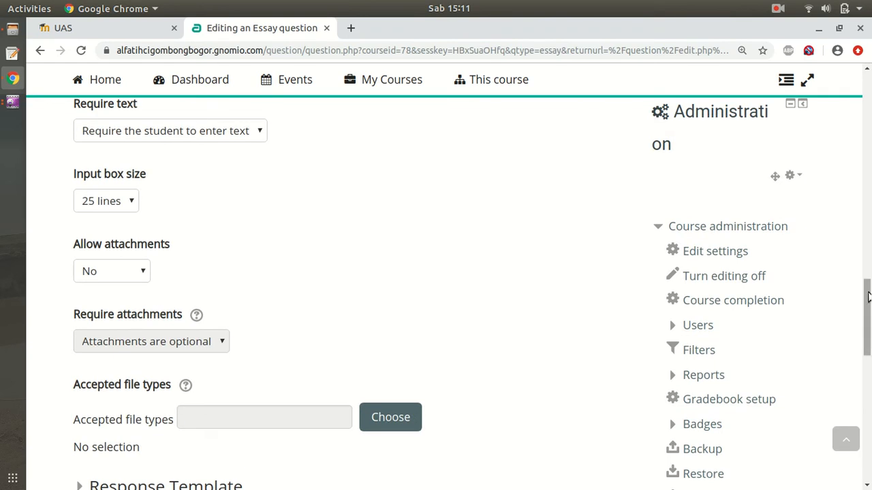
pyautogui.moveTo(868, 307); pyautogui.dragTo(868, 379)
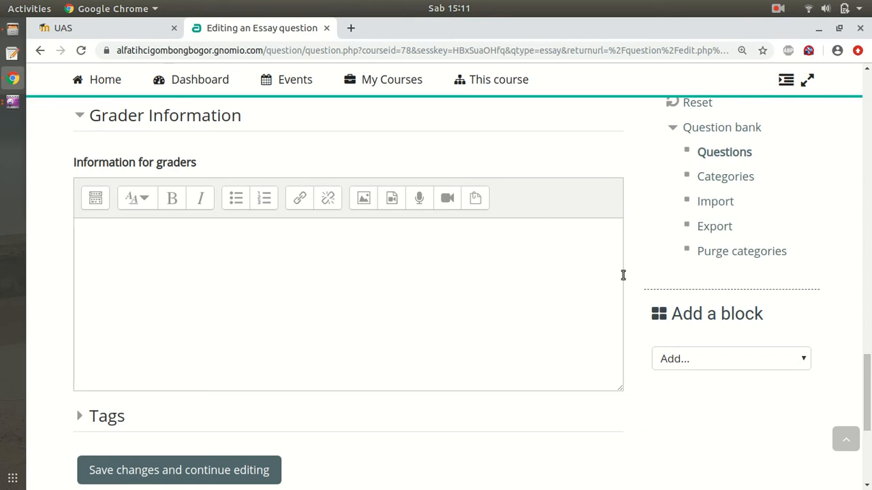
pyautogui.scroll(-5, 866, 362)
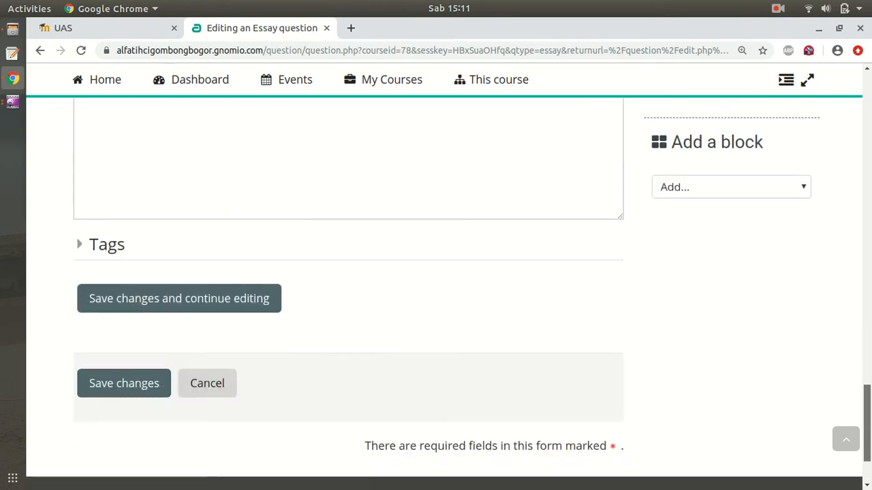
pyautogui.click(132, 386)
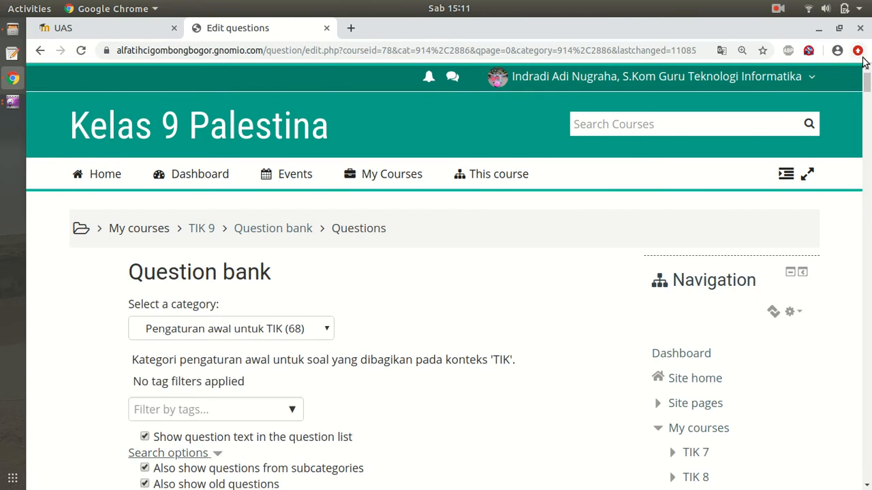
# Open a preview of the new Essay question from the question list
pyautogui.moveTo(867, 80)
pyautogui.mouseDown()
pyautogui.moveTo(868, 111)
pyautogui.moveTo(869, 83)
pyautogui.moveTo(867, 93)
pyautogui.mouseUp()
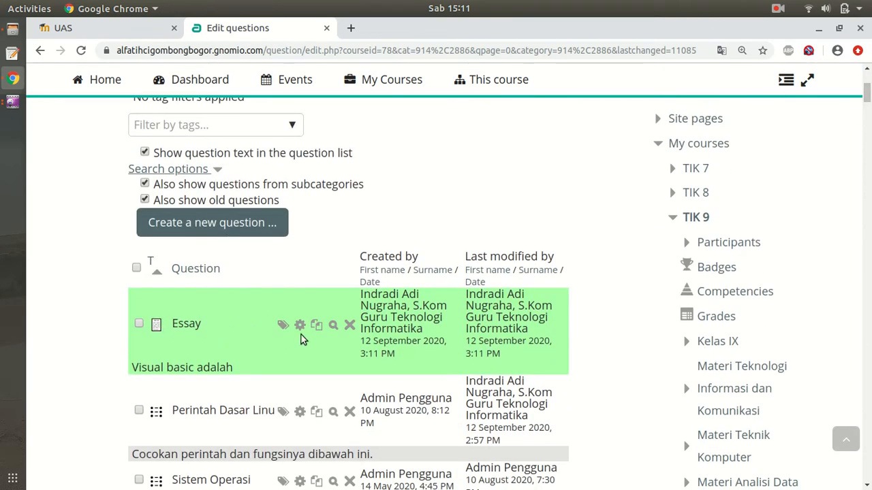
pyautogui.click(334, 329)
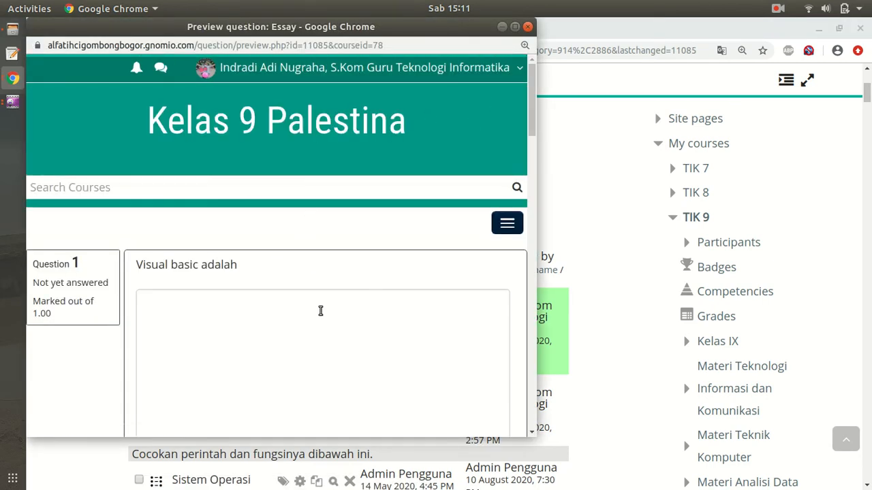
# Enter "salah satu pengembangan tool" as the answer to the previewed essay question
pyautogui.click(239, 348)
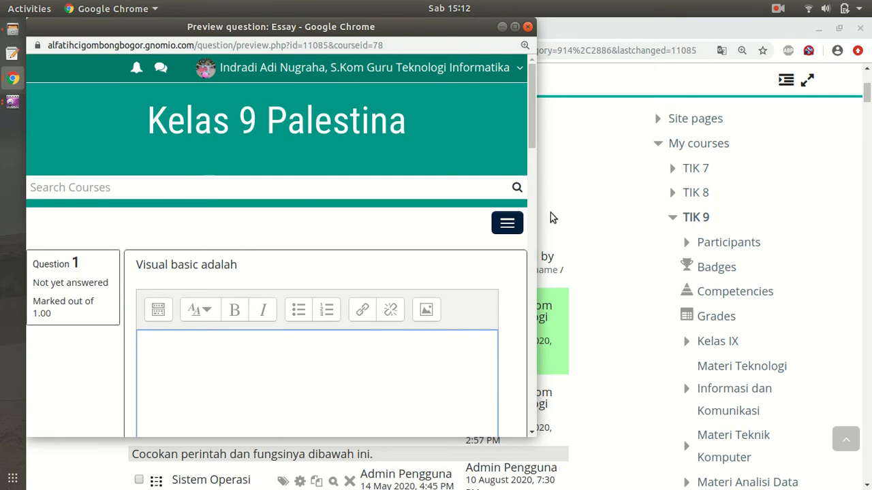
pyautogui.click(777, 8)
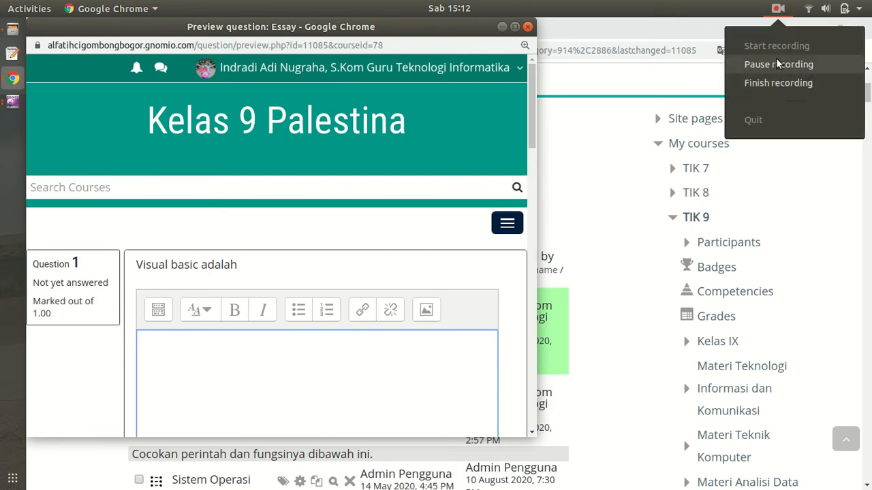
pyautogui.click(753, 60)
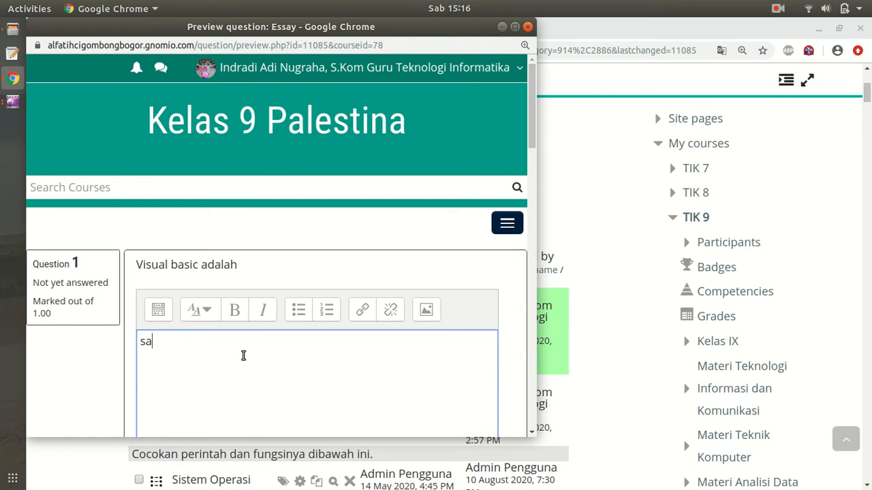
pyautogui.write('h satu p')
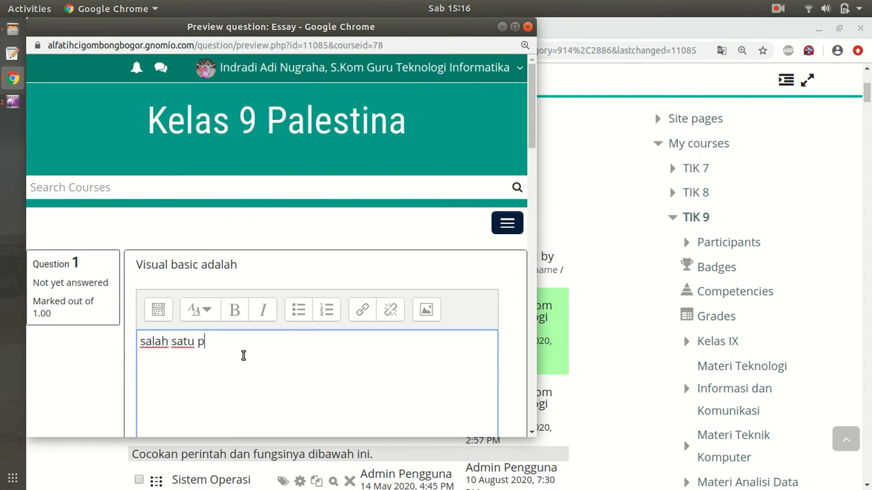
pyautogui.write('engemanga')
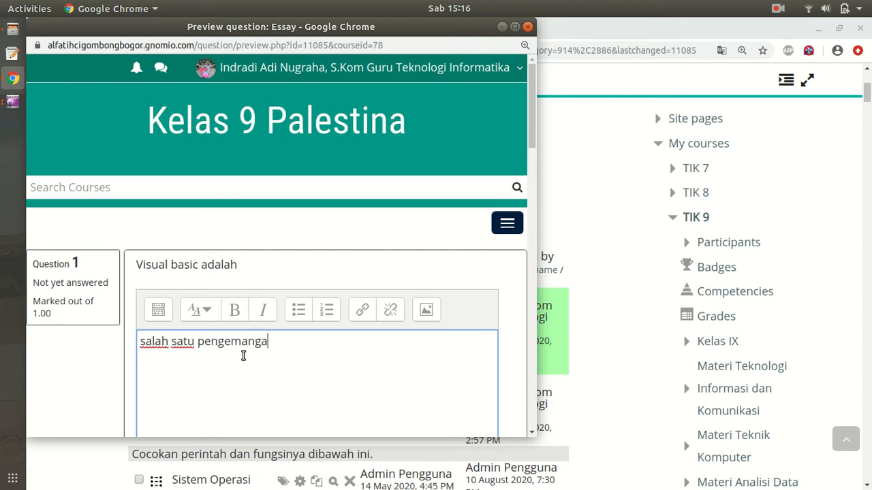
pyautogui.press('Left')
pyautogui.press('Left')
pyautogui.press('Left')
pyautogui.press('Left')
pyautogui.write('b')
pyautogui.press('Right')
pyautogui.press('Right')
pyautogui.press('Right')
pyautogui.write('n ')
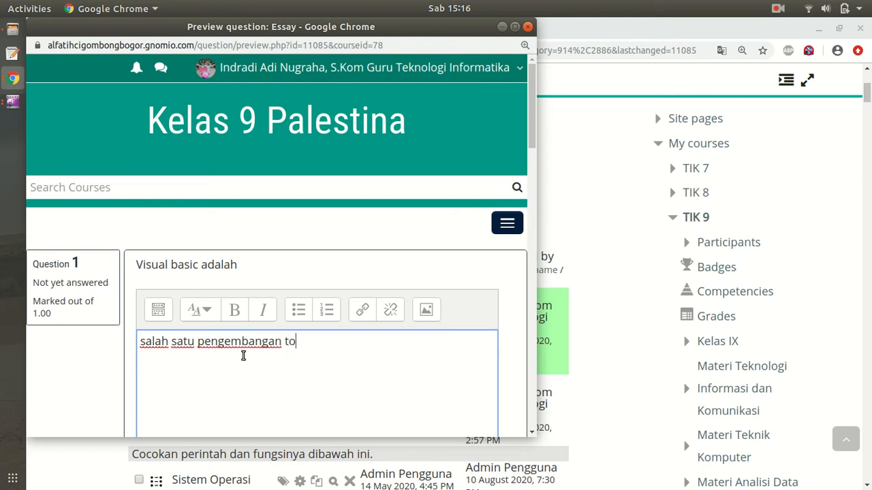
pyautogui.write('tool')
# Submit and finish the previewed essay answer, then look at a fresh preview of the Essay question and close it
pyautogui.moveTo(524, 114); pyautogui.dragTo(552, 206)
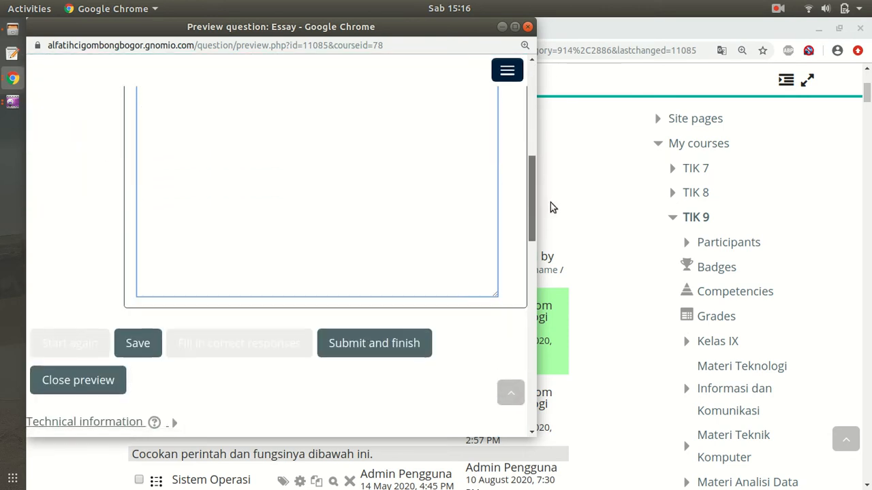
pyautogui.click(379, 344)
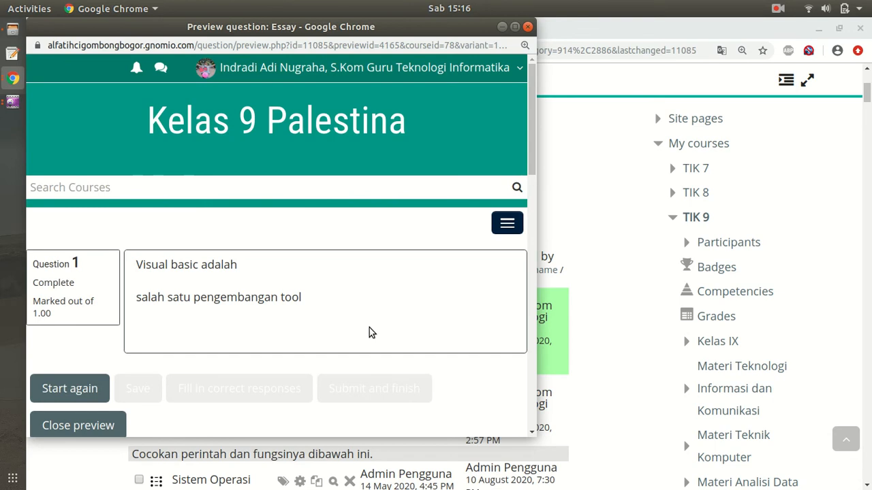
pyautogui.click(528, 27)
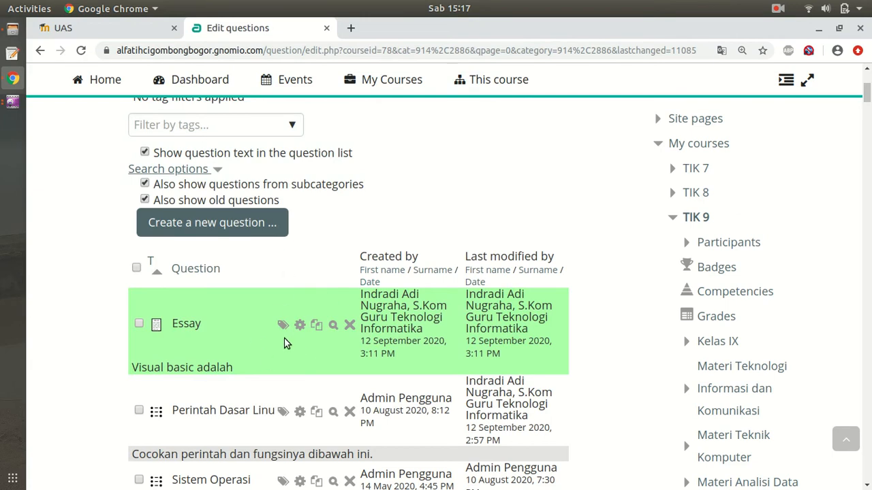
pyautogui.click(334, 328)
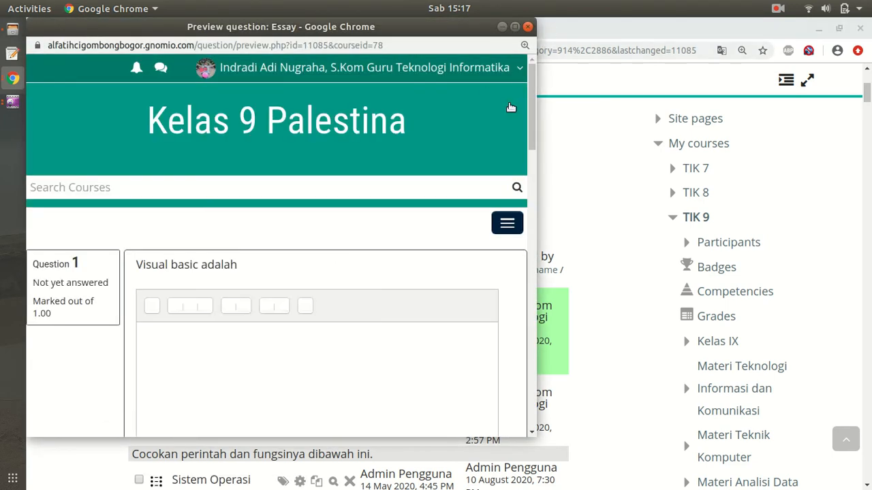
pyautogui.click(528, 26)
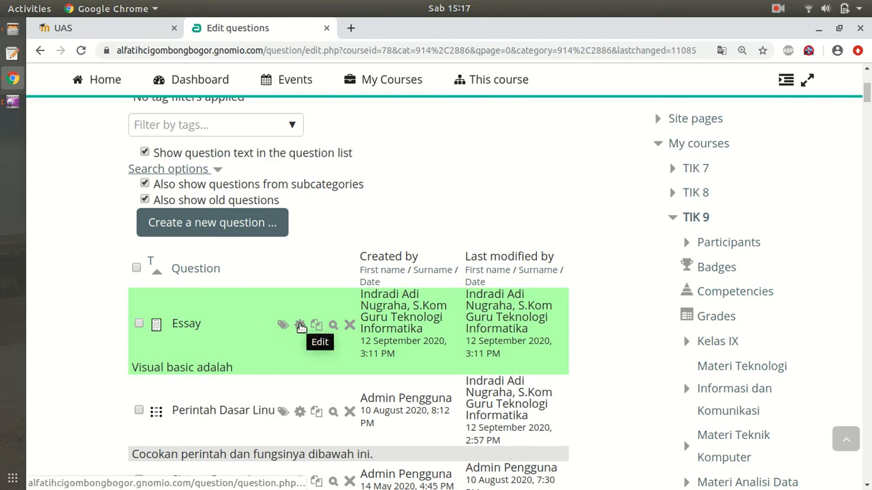
# Open the Essay question for editing, look through its form, and save it back to the question bank
pyautogui.click(301, 326)
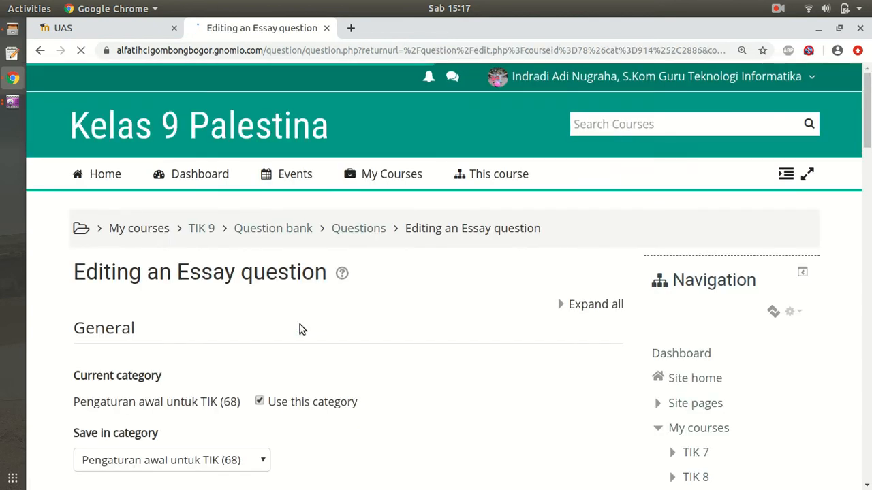
pyautogui.moveTo(866, 129); pyautogui.dragTo(867, 458)
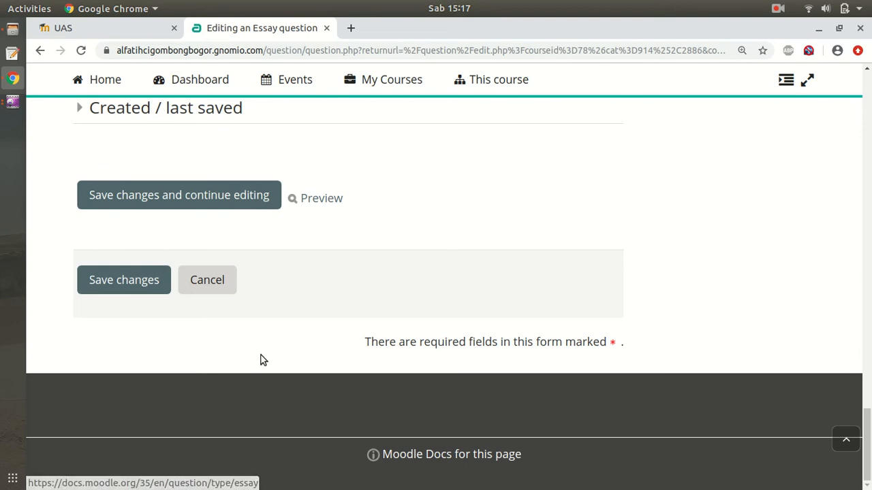
pyautogui.click(145, 280)
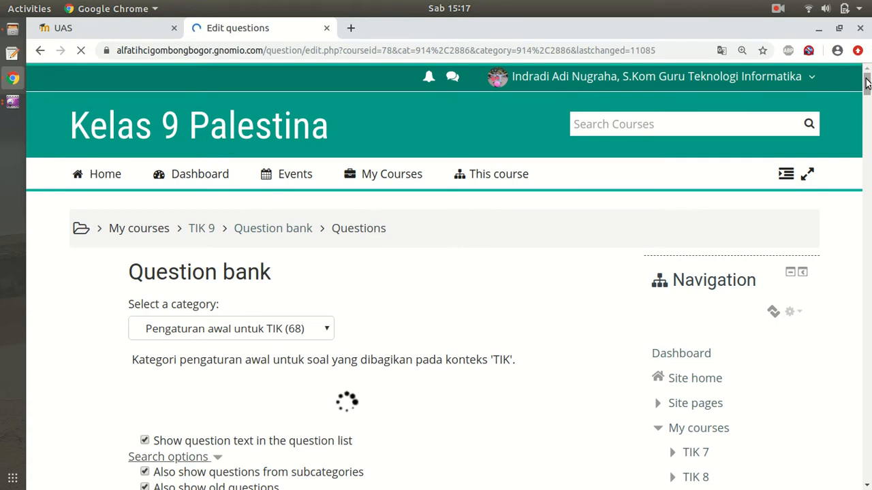
# Return to the TIK 9 course and open the quiz "Penilaian Tengah Semester 2020 Informatika Kelas IX"
pyautogui.moveTo(867, 82)
pyautogui.mouseDown()
pyautogui.moveTo(868, 105)
pyautogui.moveTo(868, 86)
pyautogui.mouseUp()
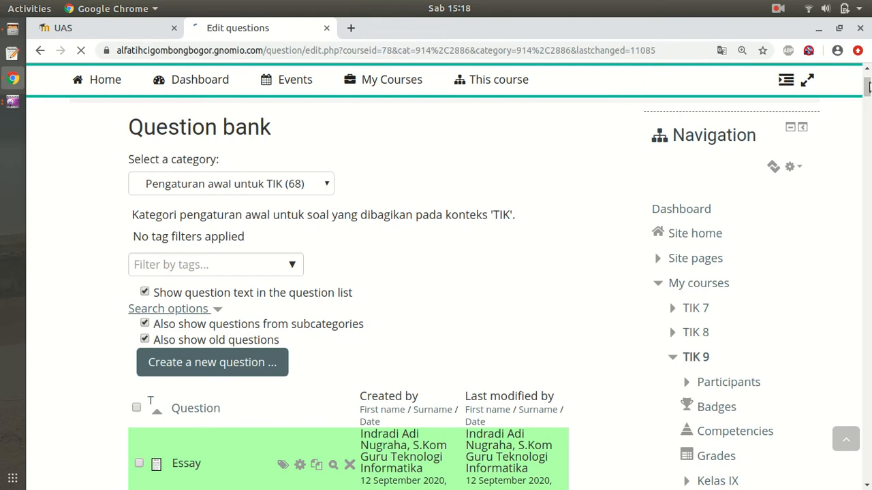
pyautogui.scroll(4, 867, 71)
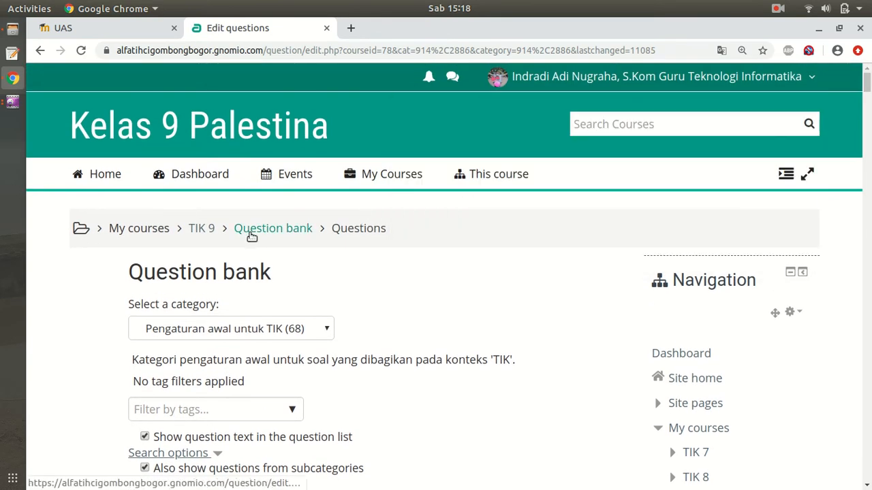
pyautogui.click(201, 230)
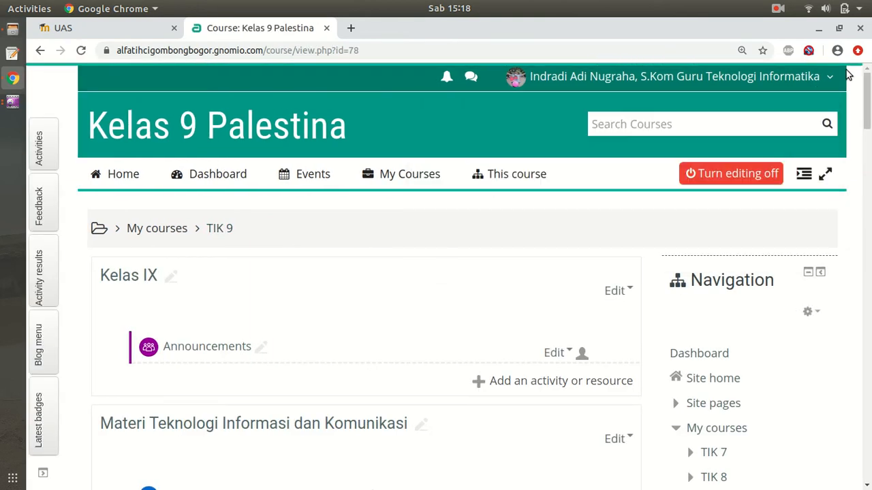
pyautogui.scroll(-3, 868, 121)
pyautogui.scroll(-8, 867, 122)
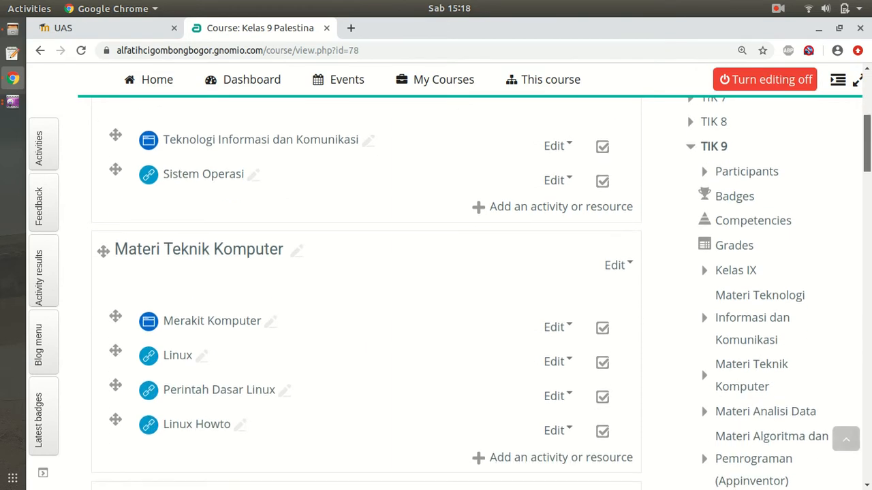
pyautogui.scroll(-7, 435, 293)
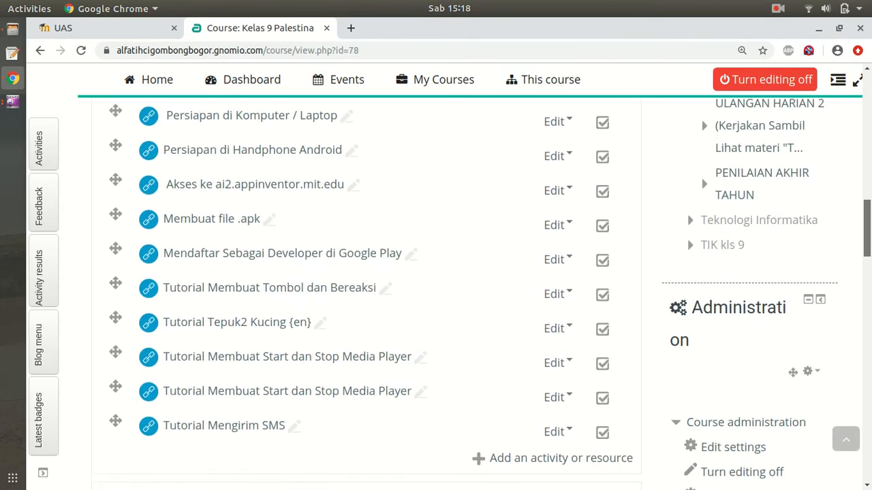
pyautogui.scroll(-2, 436, 293)
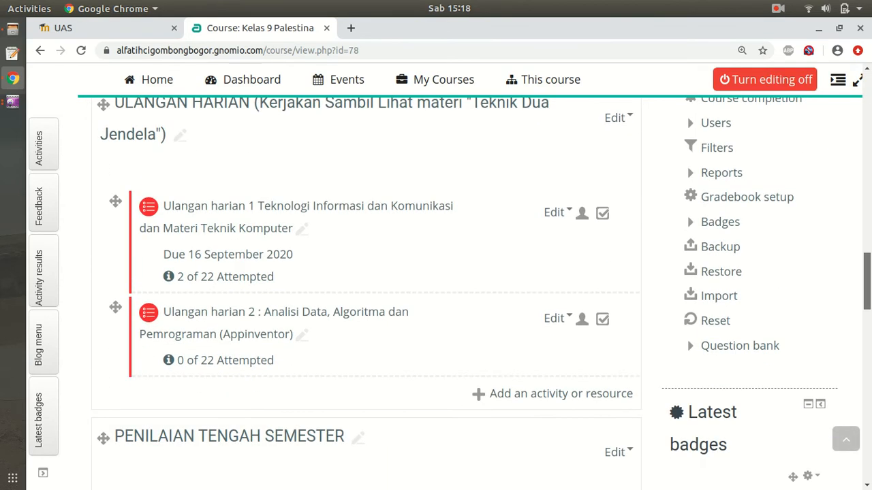
pyautogui.scroll(2, 869, 267)
pyautogui.scroll(-3, 870, 267)
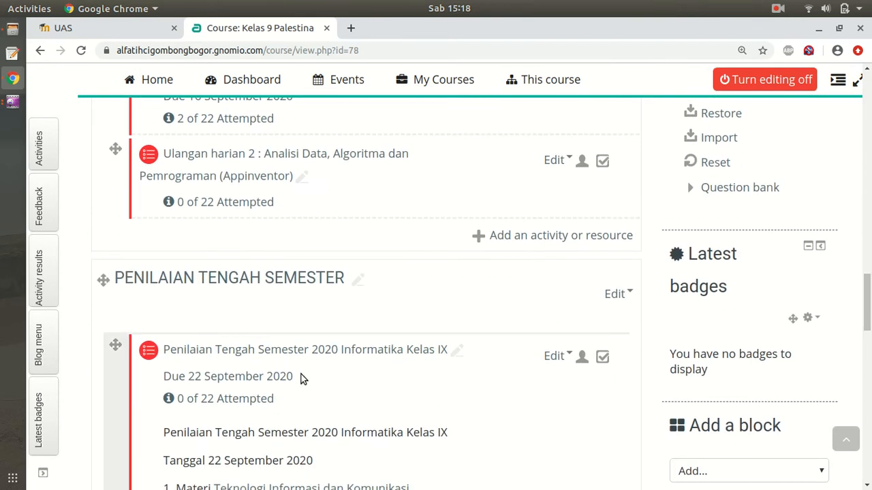
pyautogui.click(239, 376)
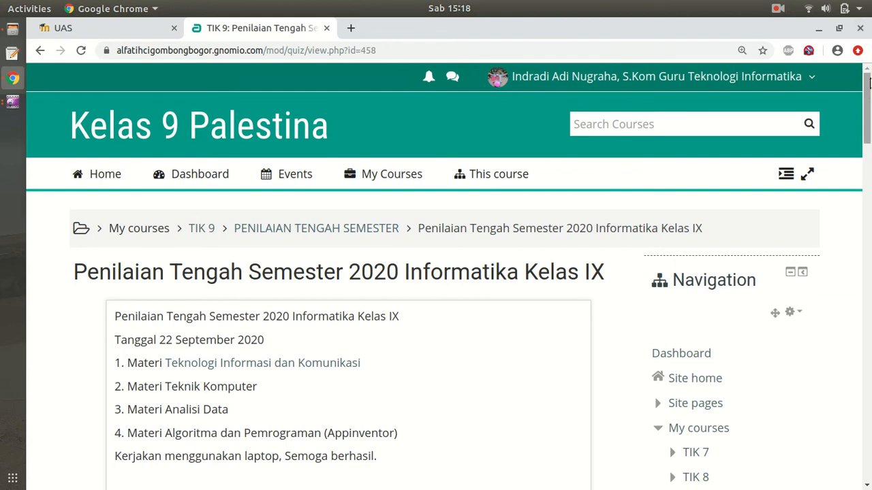
# Open the question editing page of the Penilaian Tengah Semester 2020 quiz from its administration options
pyautogui.moveTo(867, 92); pyautogui.dragTo(868, 168)
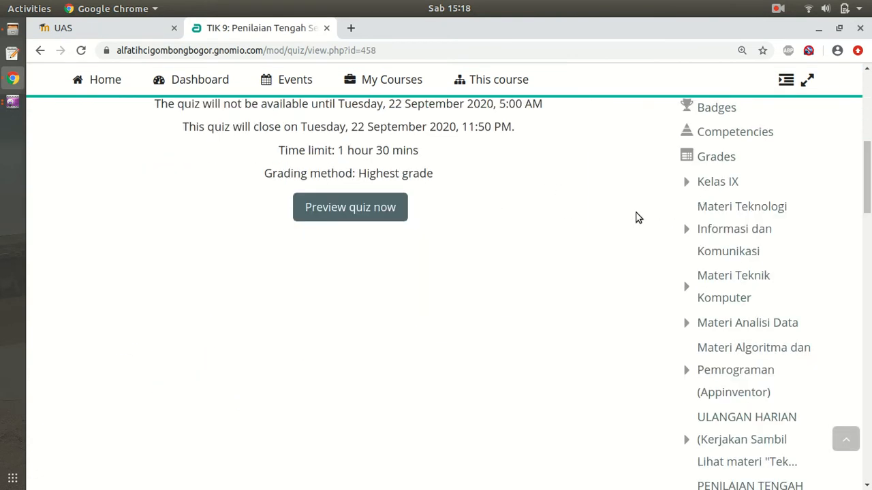
pyautogui.moveTo(868, 179); pyautogui.dragTo(868, 317)
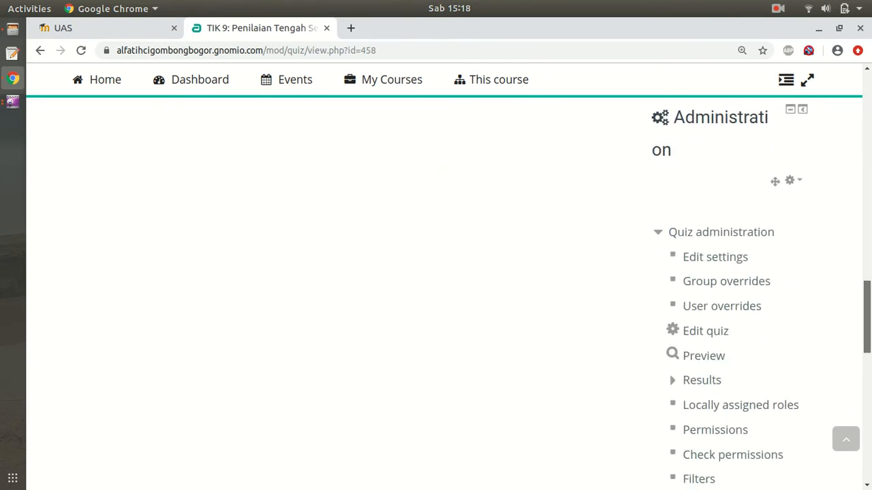
pyautogui.click(695, 333)
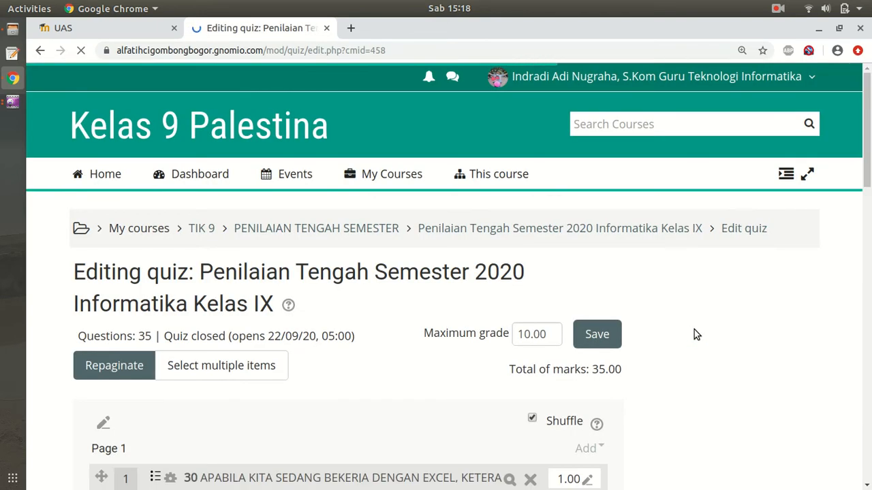
# Start adding a question from the question bank at the end of the quiz, after question 35
pyautogui.moveTo(867, 106); pyautogui.dragTo(868, 451)
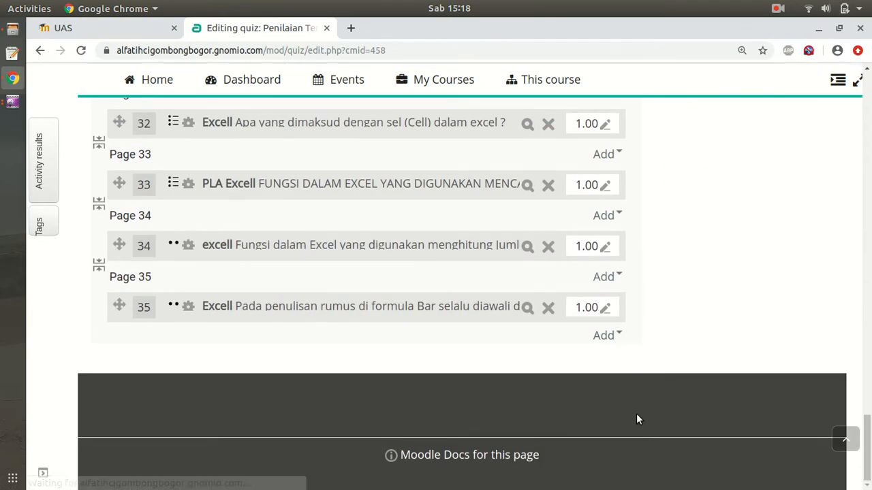
pyautogui.click(606, 343)
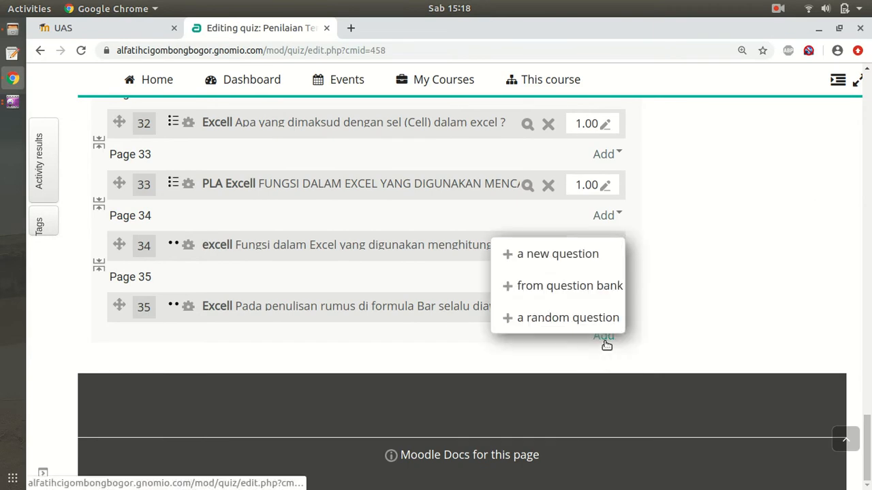
pyautogui.click(578, 286)
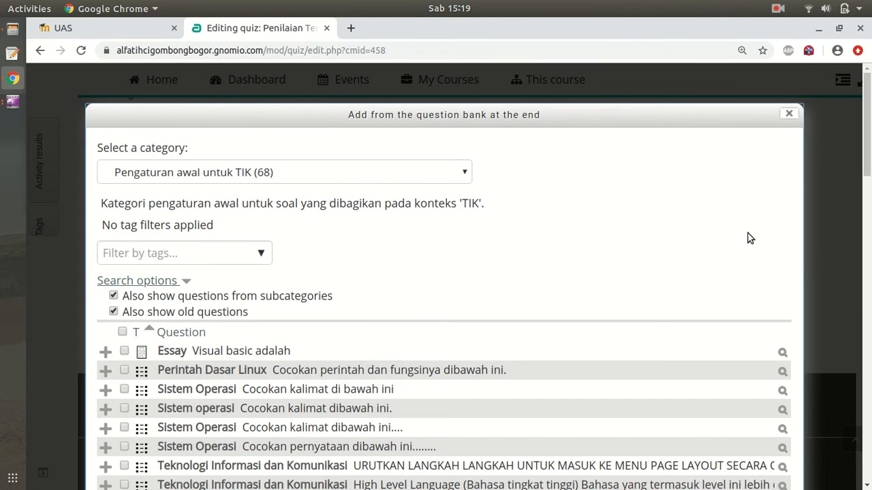
# Look through the question bank list of the category "Pengaturan awal untuk TIK" from beginning to end
pyautogui.scroll(-8, 749, 238)
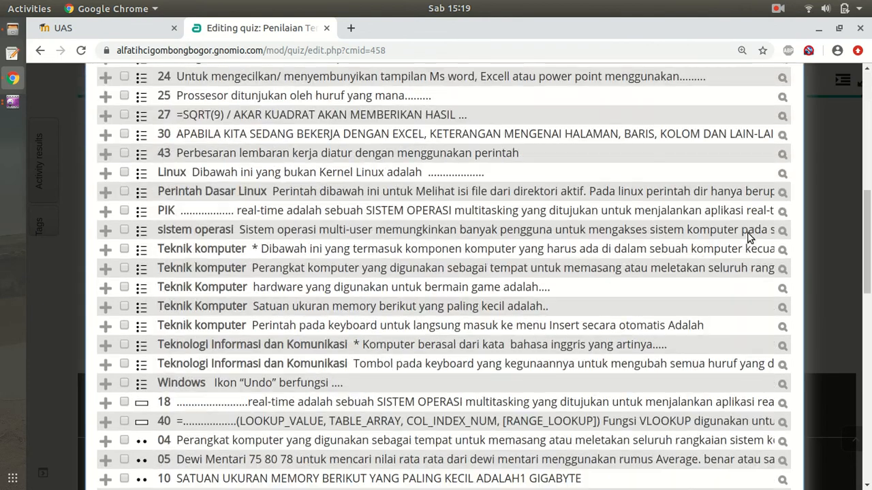
pyautogui.scroll(-10, 748, 236)
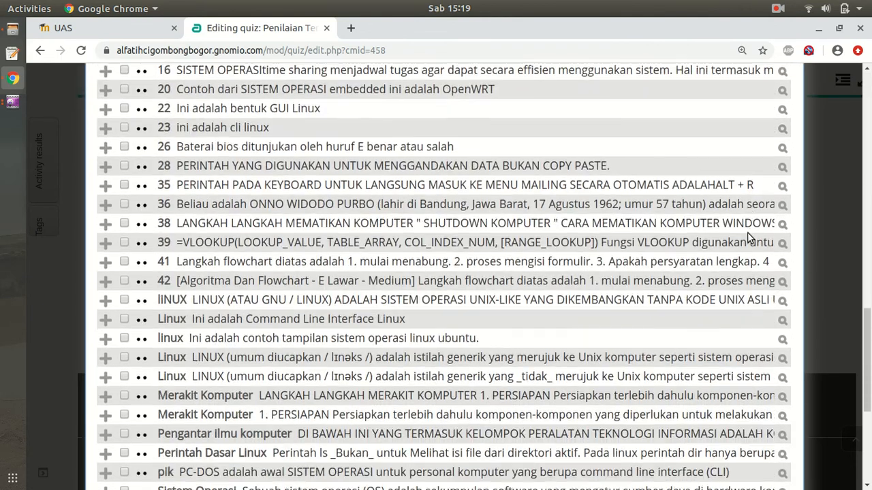
pyautogui.scroll(-8, 748, 235)
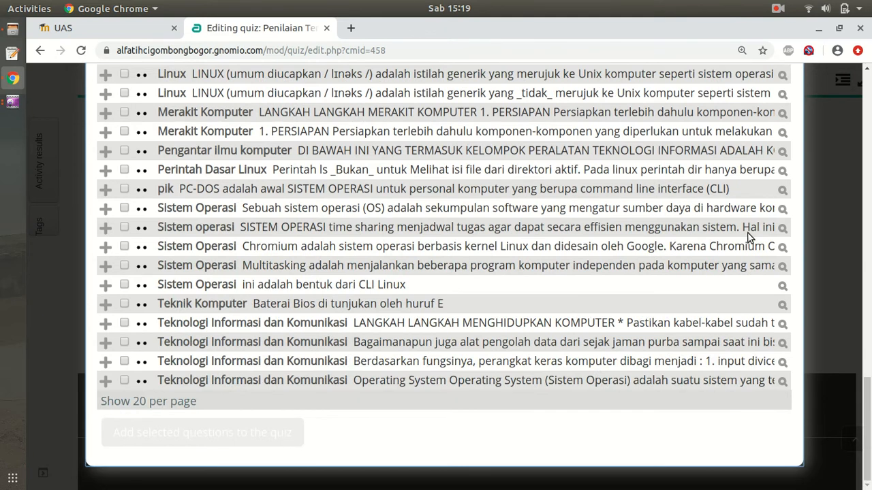
pyautogui.scroll(6, 748, 237)
pyautogui.scroll(6, 748, 236)
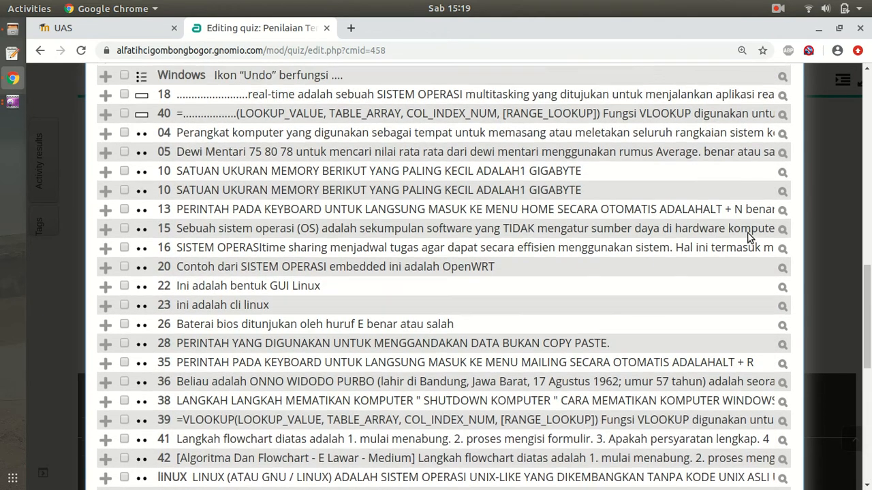
pyautogui.scroll(20, 748, 237)
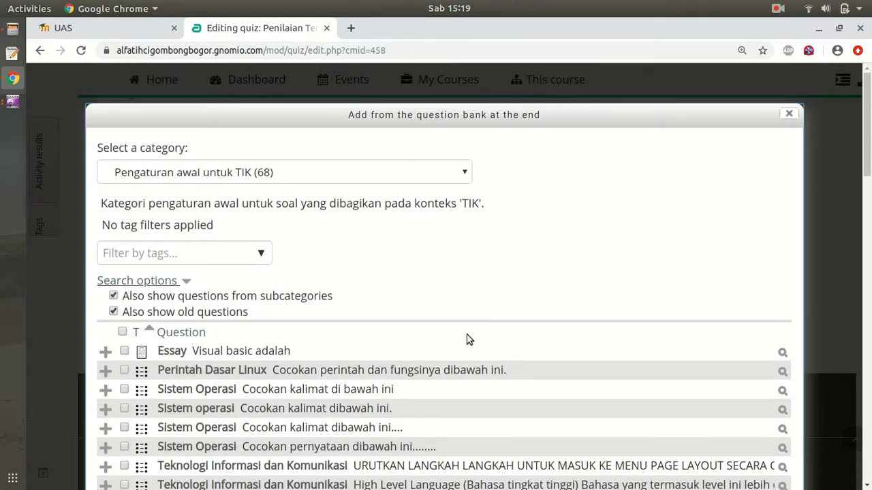
# Try to filter the question bank list by the tag "visual"
pyautogui.click(210, 254)
pyautogui.write('v')
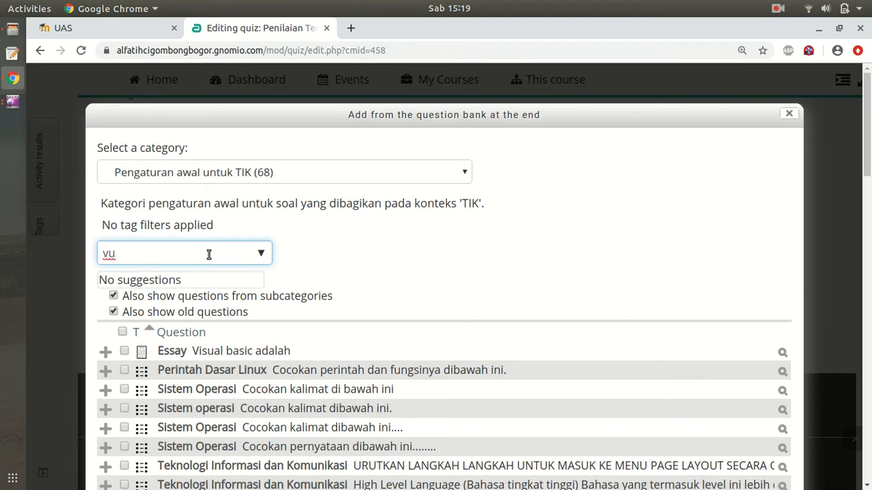
pyautogui.write('isual')
# Add the Essay question "Visual basic adalah" to the quiz and find it at the end of the question list
pyautogui.click(124, 351)
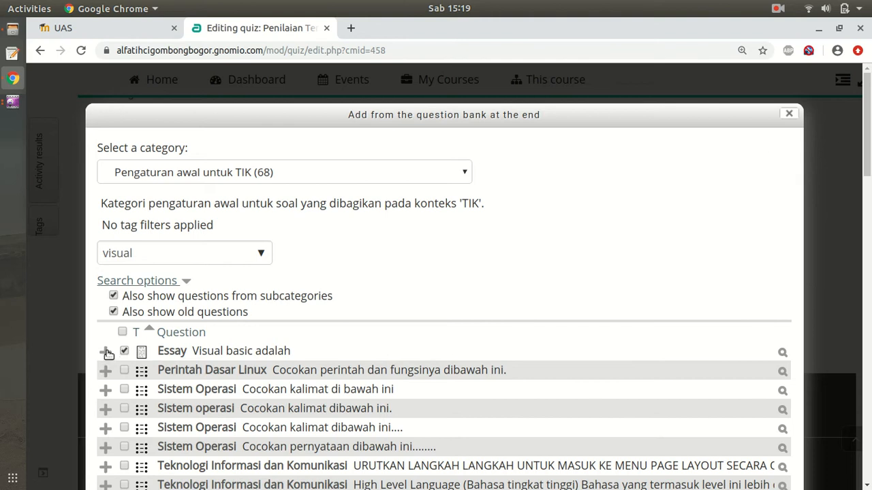
pyautogui.moveTo(867, 129); pyautogui.dragTo(866, 422)
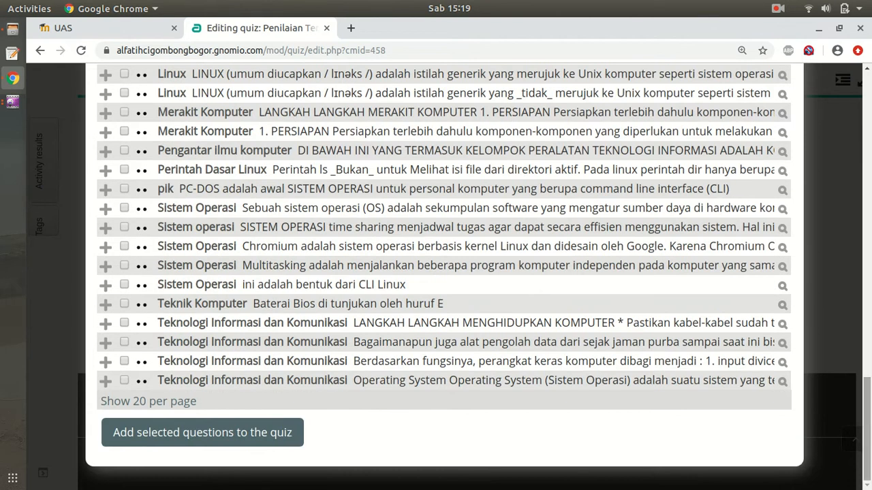
pyautogui.click(240, 437)
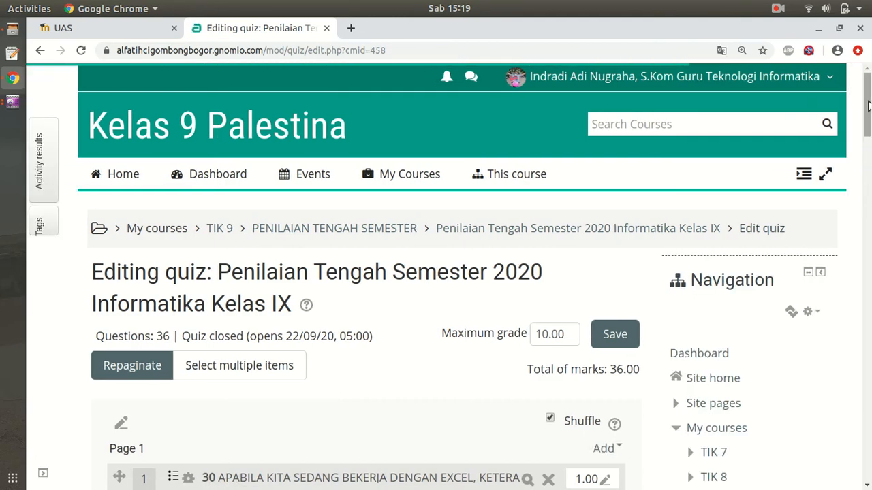
pyautogui.scroll(-7, 436, 293)
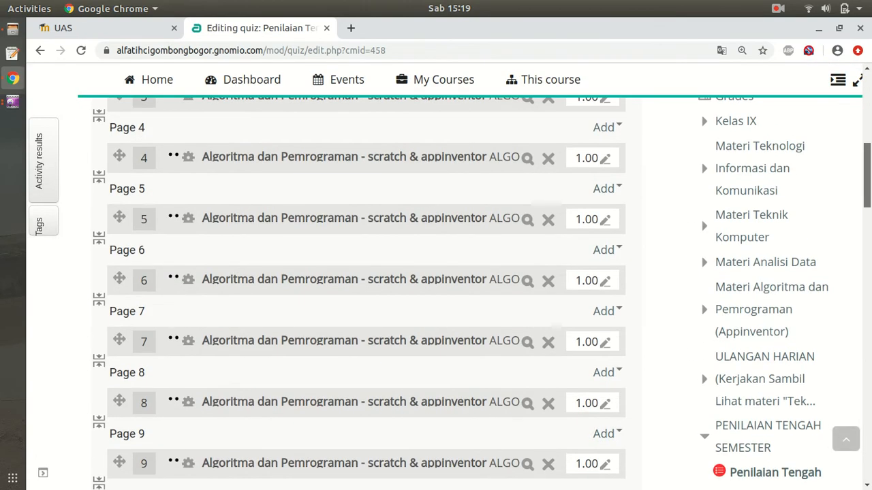
pyautogui.scroll(-20, 436, 293)
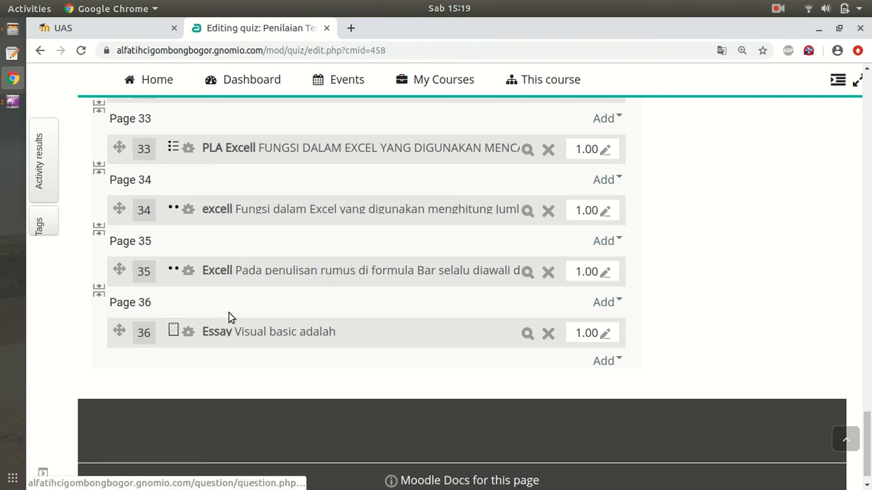
pyautogui.click(604, 337)
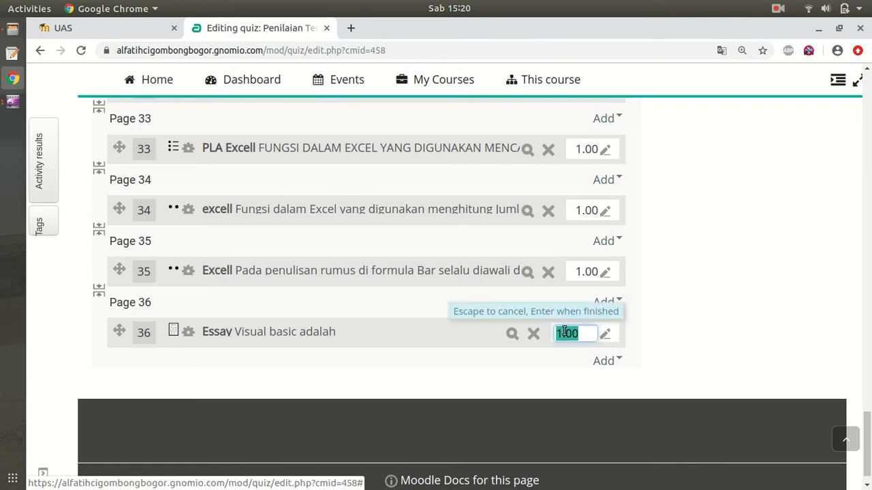
pyautogui.click(564, 332)
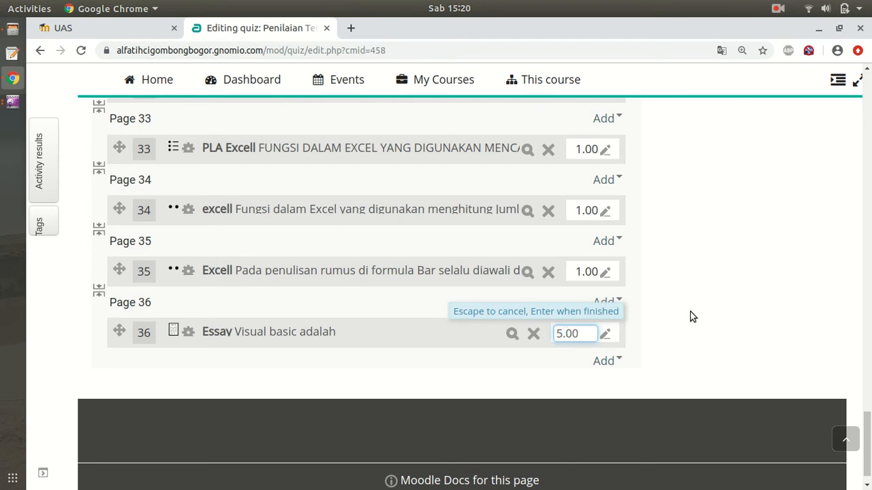
pyautogui.press('Escape')
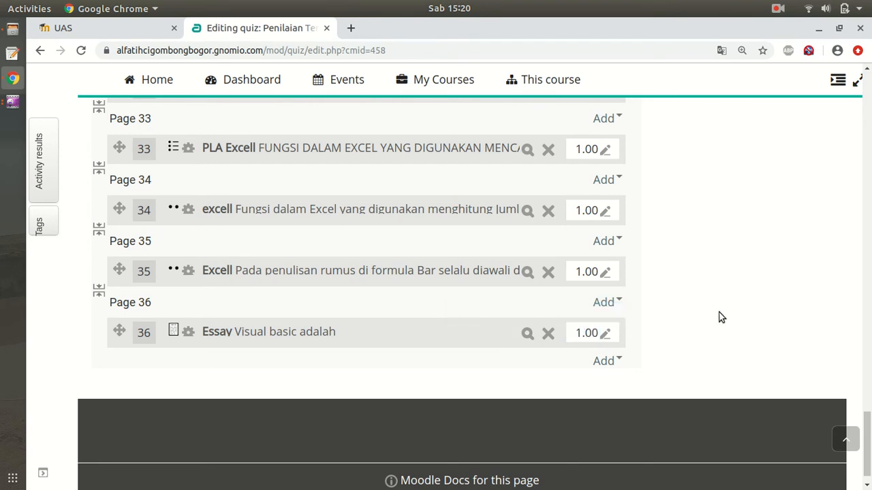
# Set the maximum mark of Essay question 36, "Visual basic adalah", to 5.00
pyautogui.click(602, 335)
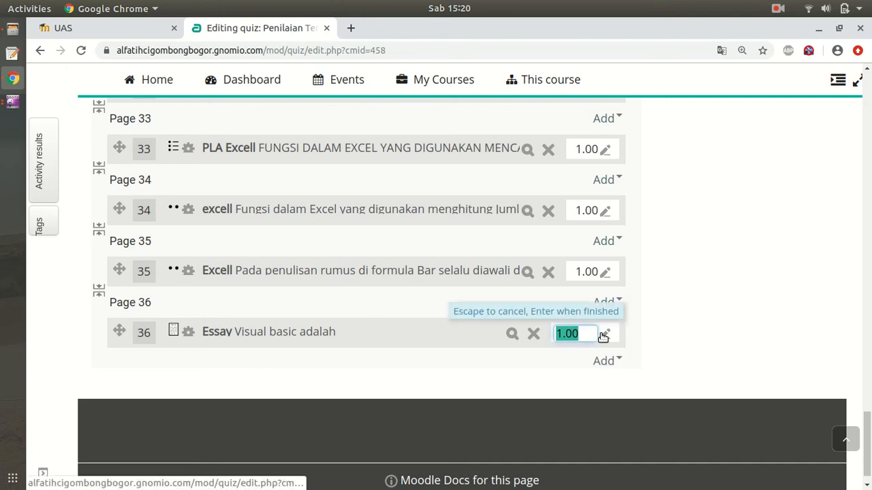
pyautogui.click(564, 333)
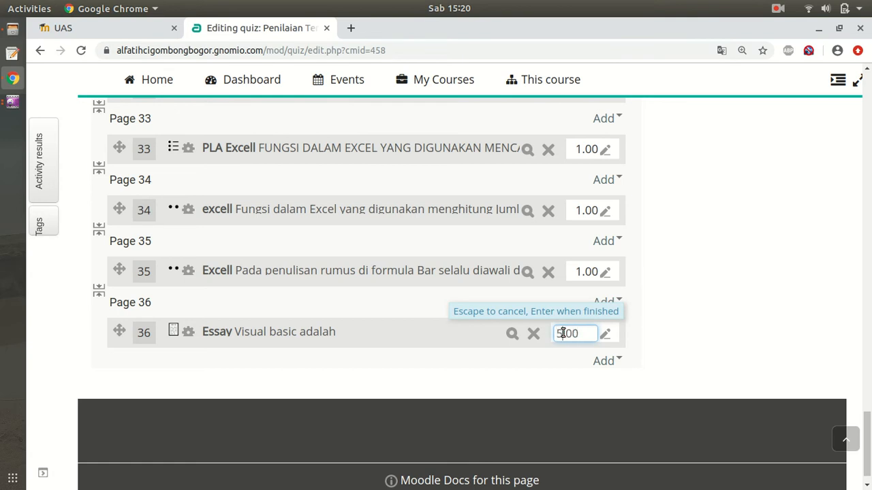
pyautogui.press('Return')
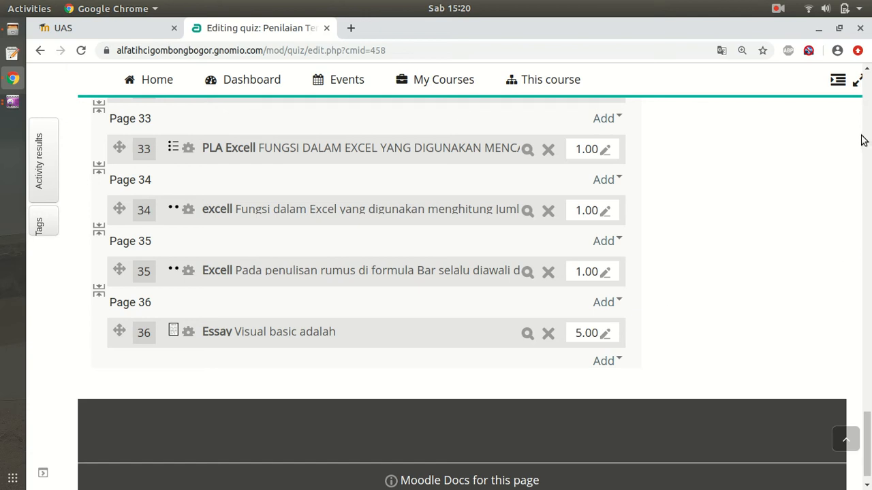
# Return to the TIK 9 course and open the quiz "Ulangan harian 1 Teknologi Informasi dan Komunikasi dan Materi Teknik Komputer"
pyautogui.moveTo(867, 429); pyautogui.dragTo(868, 119)
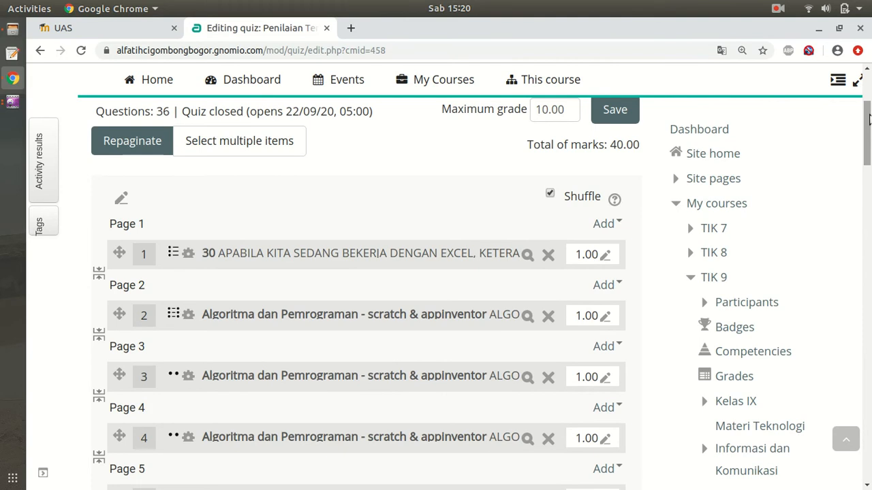
pyautogui.moveTo(869, 138); pyautogui.dragTo(869, 109)
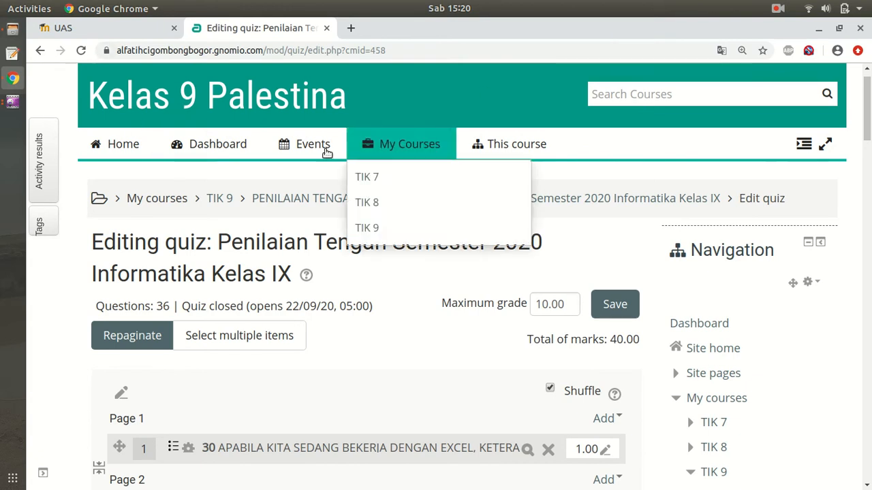
pyautogui.click(217, 204)
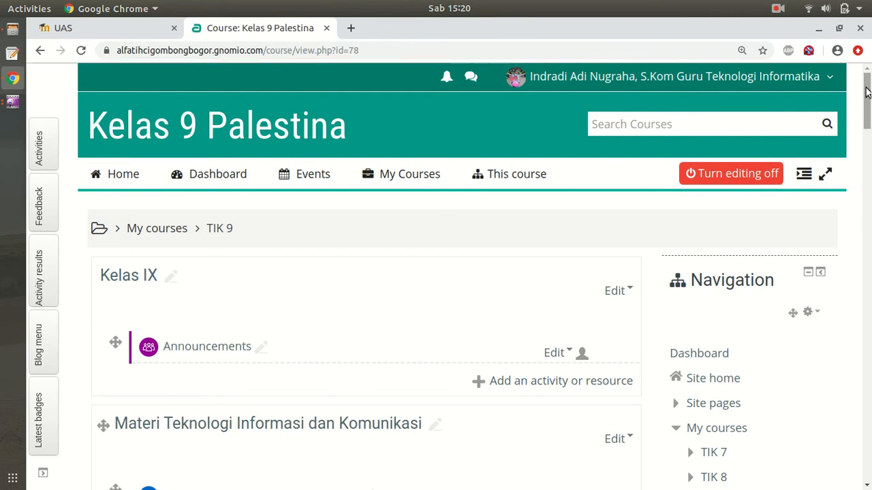
pyautogui.scroll(-10, 770, 89)
pyautogui.moveTo(870, 150); pyautogui.dragTo(870, 281)
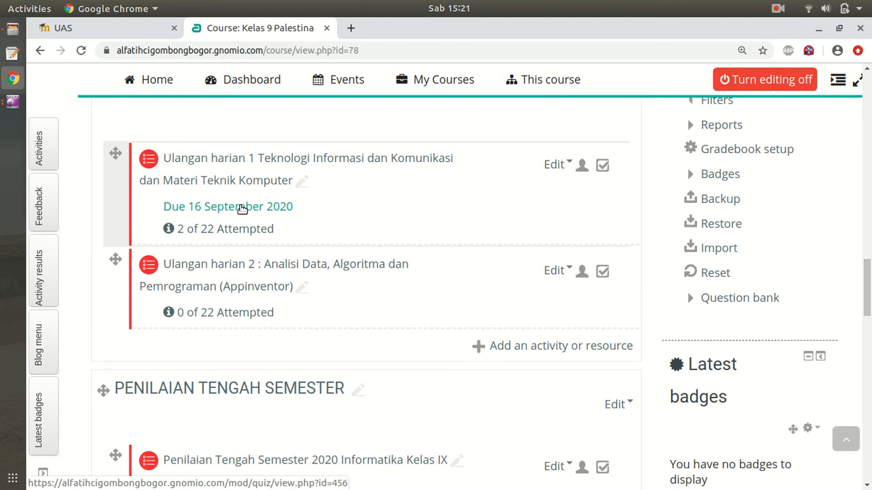
pyautogui.click(242, 208)
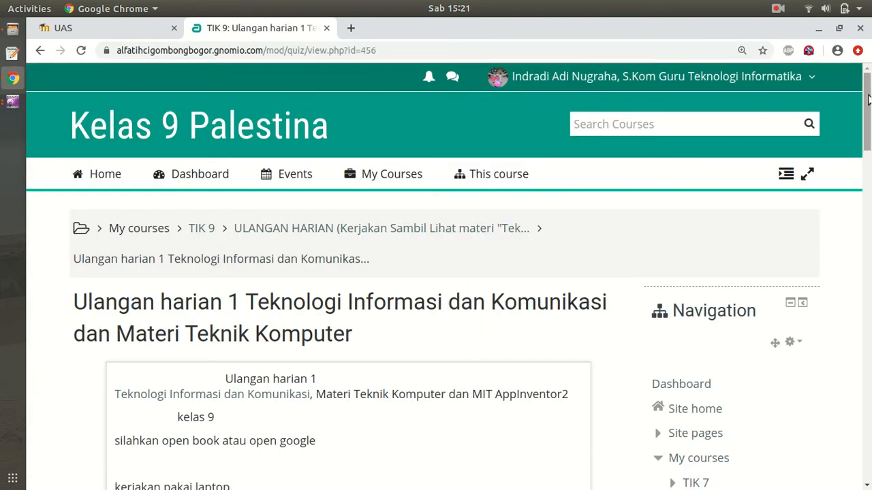
# Open the grades report from the quiz's attempts and show the report with its existing filter options
pyautogui.moveTo(867, 94); pyautogui.dragTo(868, 132)
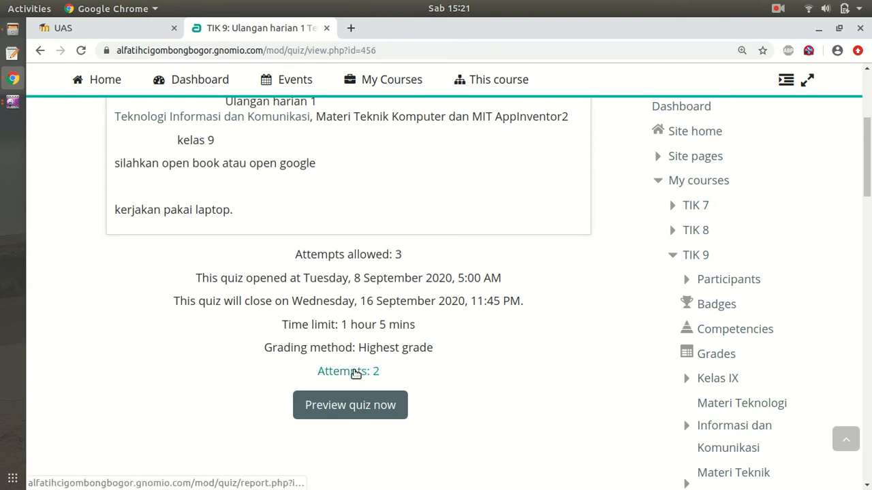
pyautogui.click(354, 372)
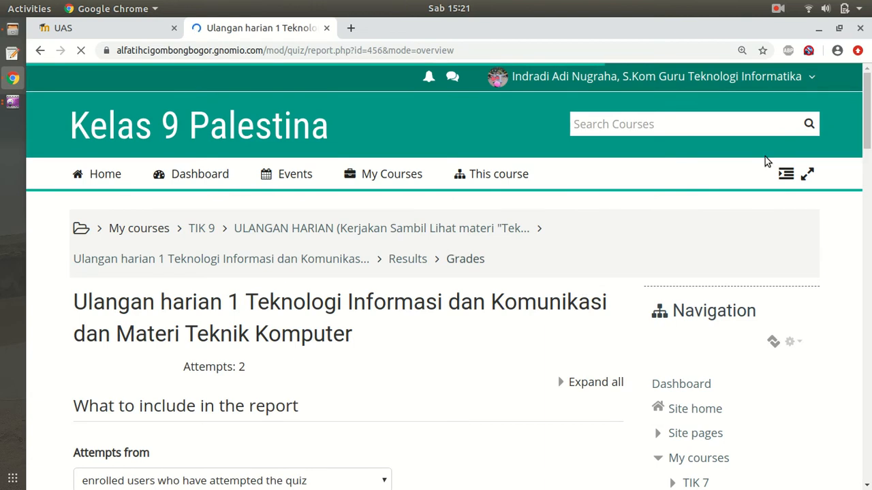
pyautogui.moveTo(867, 117); pyautogui.dragTo(867, 160)
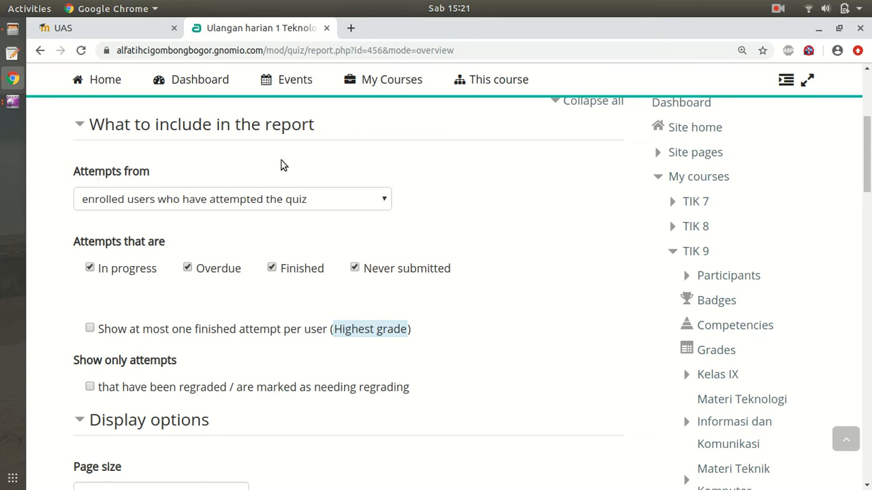
pyautogui.moveTo(869, 133); pyautogui.dragTo(869, 186)
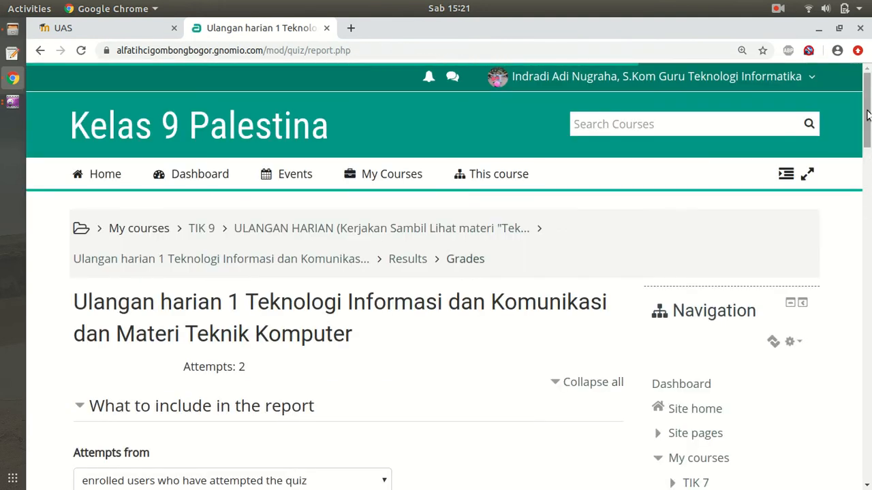
# Examine the table of student attempts and the grade range chart in the Ulangan harian 1 report
pyautogui.scroll(-10, 870, 196)
pyautogui.scroll(-6, 870, 204)
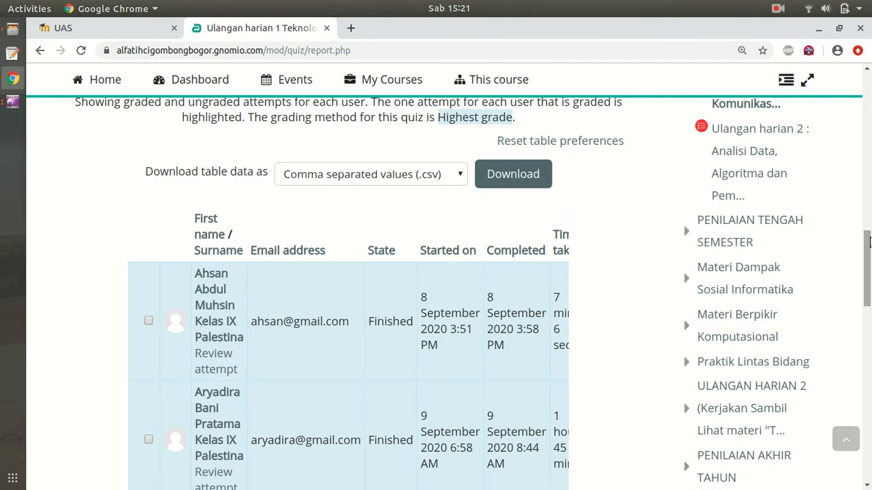
pyautogui.scroll(-3, 868, 244)
pyautogui.scroll(-1, 436, 272)
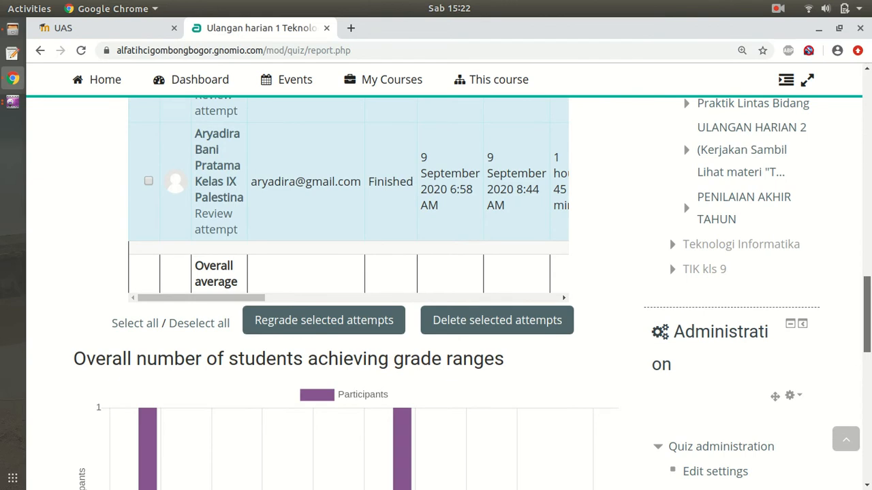
pyautogui.scroll(-8, 354, 272)
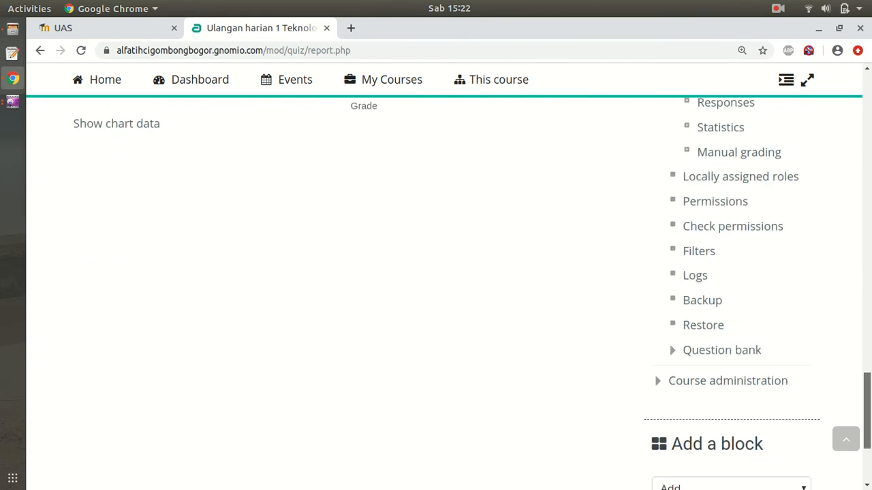
pyautogui.scroll(-2, 851, 341)
pyautogui.scroll(12, 851, 341)
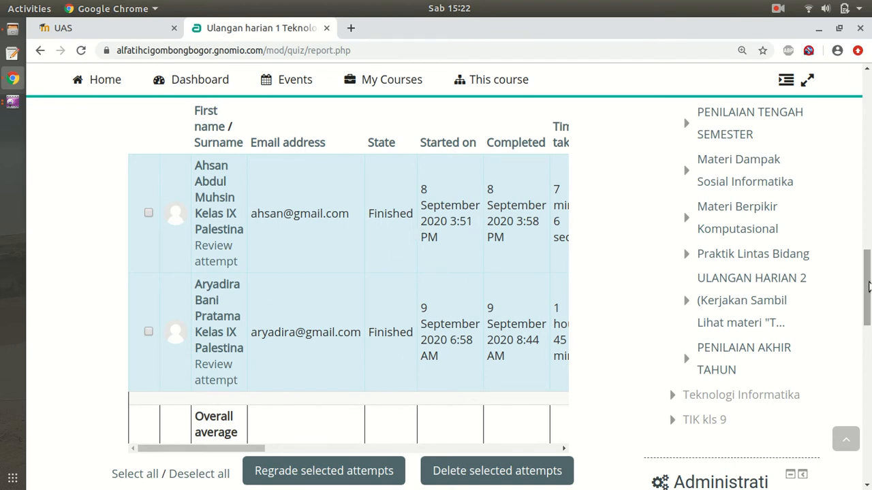
pyautogui.moveTo(869, 287); pyautogui.dragTo(869, 286)
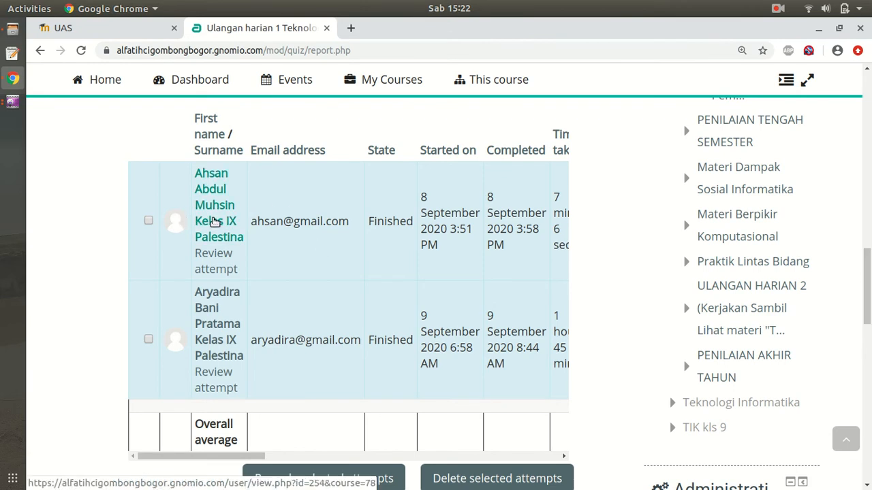
# Open the review of the first student's attempt and look over the grade summary and question 1
pyautogui.click(213, 265)
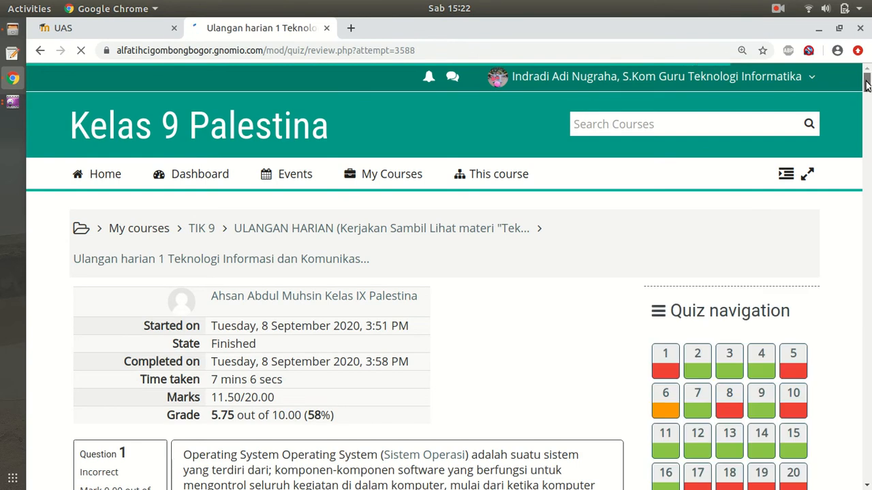
pyautogui.scroll(-1, 867, 88)
pyautogui.moveTo(867, 88)
pyautogui.mouseDown()
pyautogui.moveTo(868, 104)
pyautogui.moveTo(868, 92)
pyautogui.mouseUp()
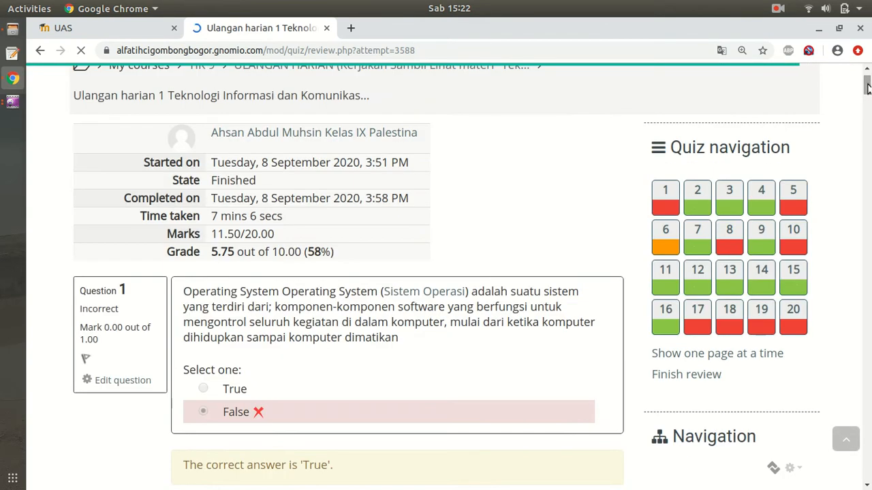
pyautogui.scroll(-1, 659, 200)
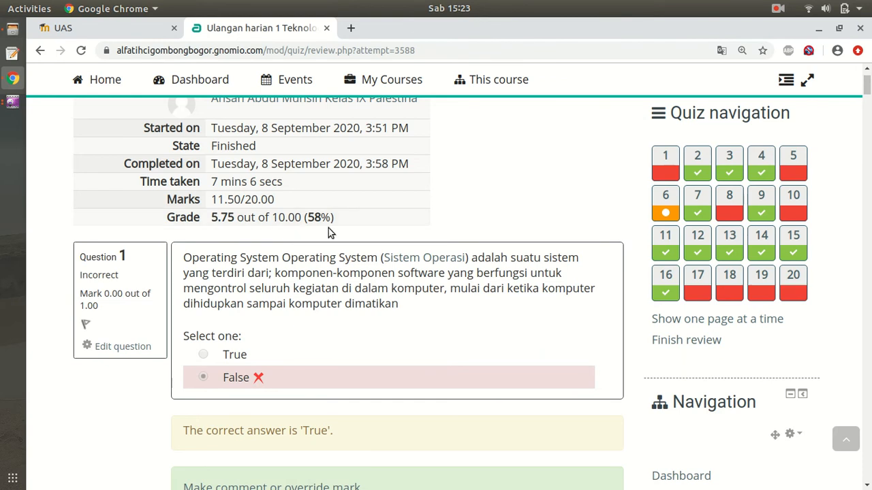
pyautogui.moveTo(866, 83)
pyautogui.mouseDown()
pyautogui.moveTo(868, 115)
pyautogui.moveTo(867, 84)
pyautogui.mouseUp()
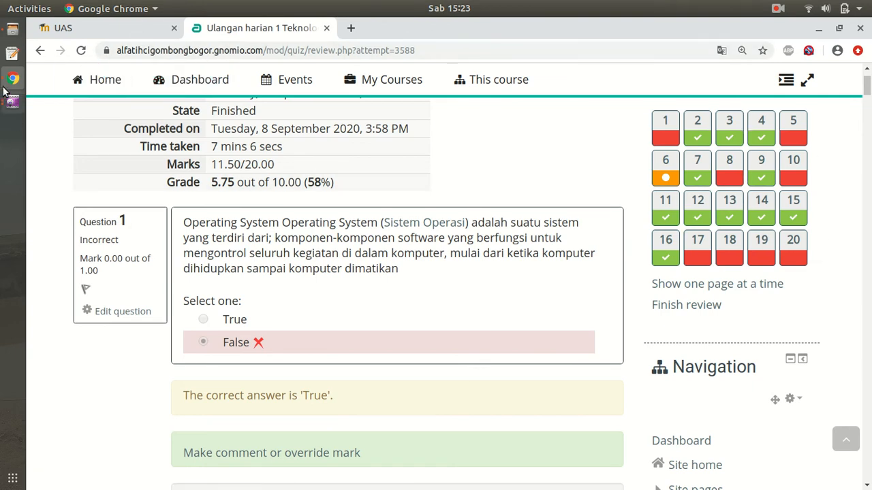
# Return to the Ulangan harian 1 grades report and download its table data as Microsoft Excel (.xlsx)
pyautogui.click(39, 54)
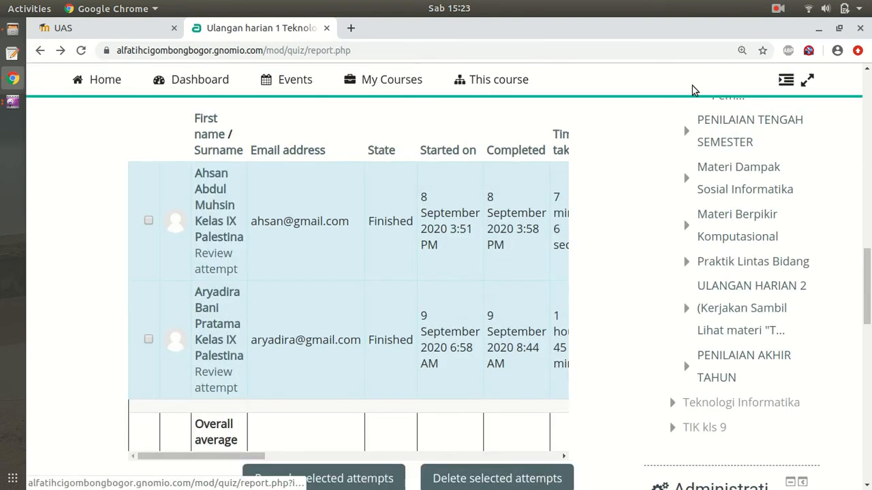
pyautogui.moveTo(869, 273)
pyautogui.mouseDown()
pyautogui.moveTo(869, 215)
pyautogui.moveTo(869, 258)
pyautogui.mouseUp()
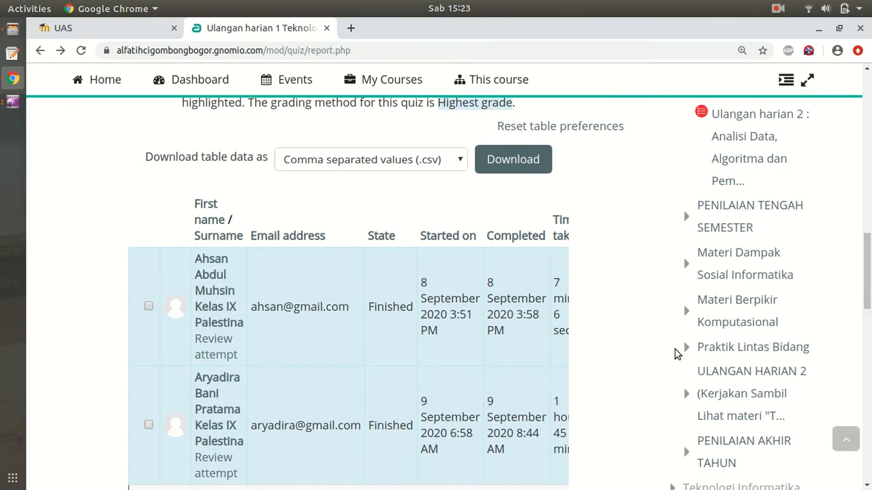
pyautogui.moveTo(867, 267); pyautogui.dragTo(870, 249)
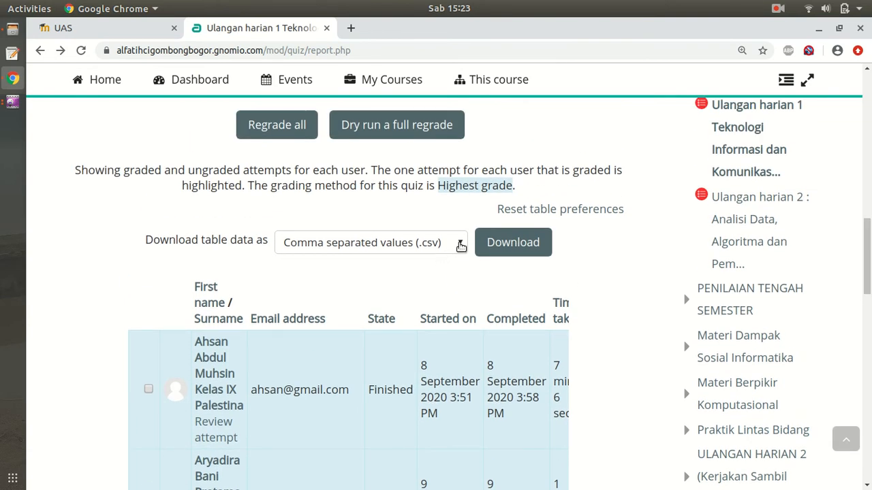
pyautogui.click(462, 246)
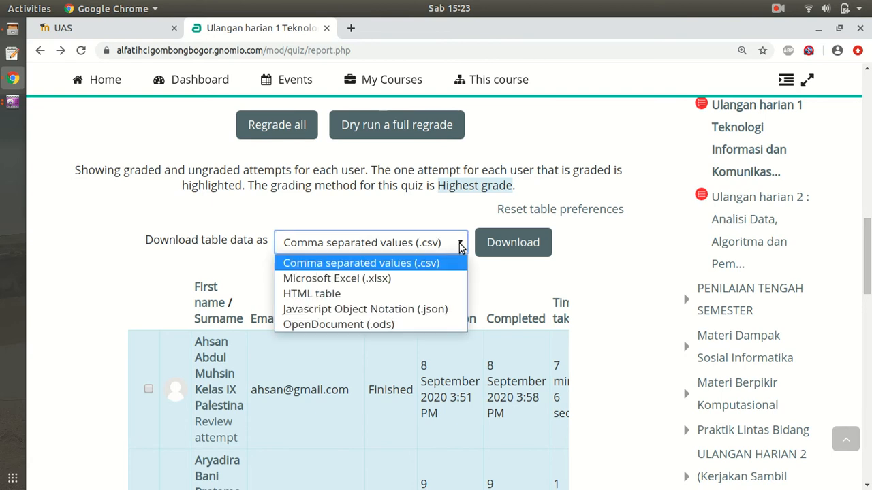
pyautogui.click(413, 282)
pyautogui.click(504, 245)
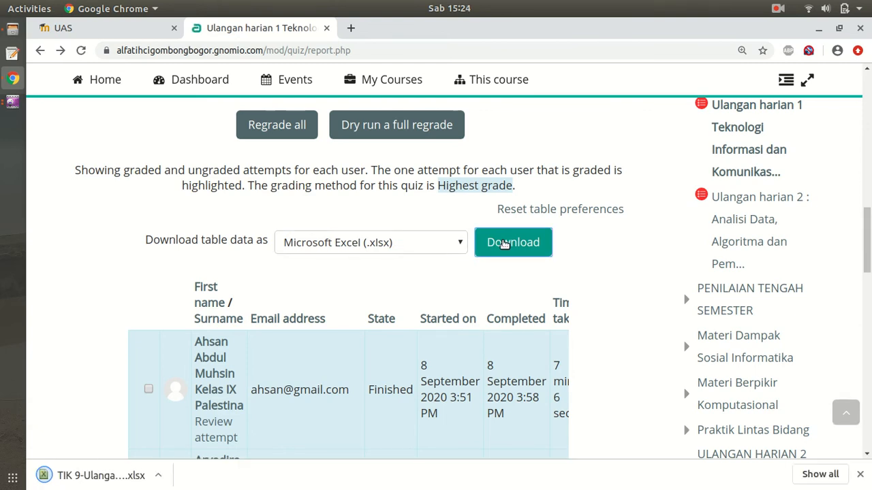
# Open the downloaded grades spreadsheet, recovering 2020-2021.ods on the way, and minimise both spreadsheet windows
pyautogui.click(84, 477)
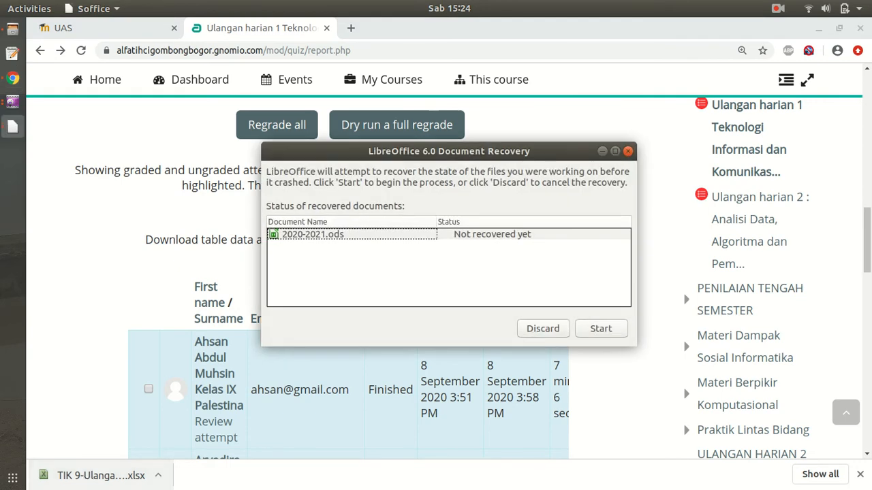
pyautogui.click(599, 328)
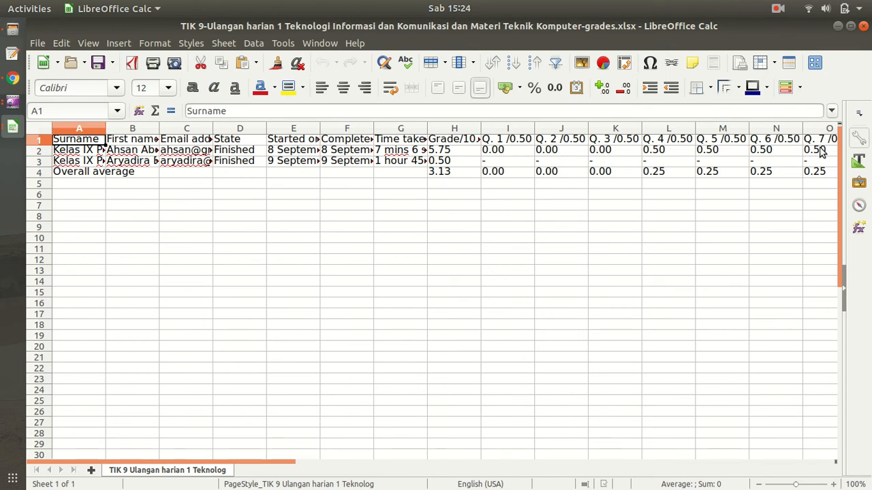
pyautogui.click(838, 28)
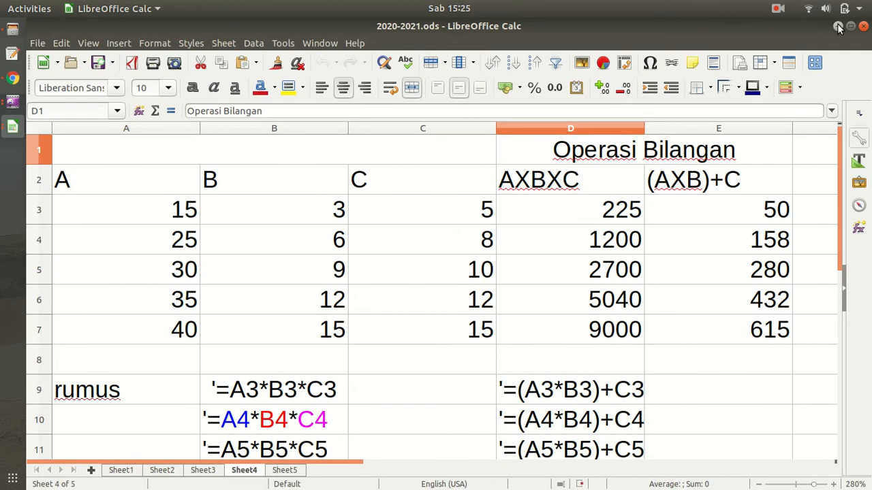
pyautogui.click(837, 26)
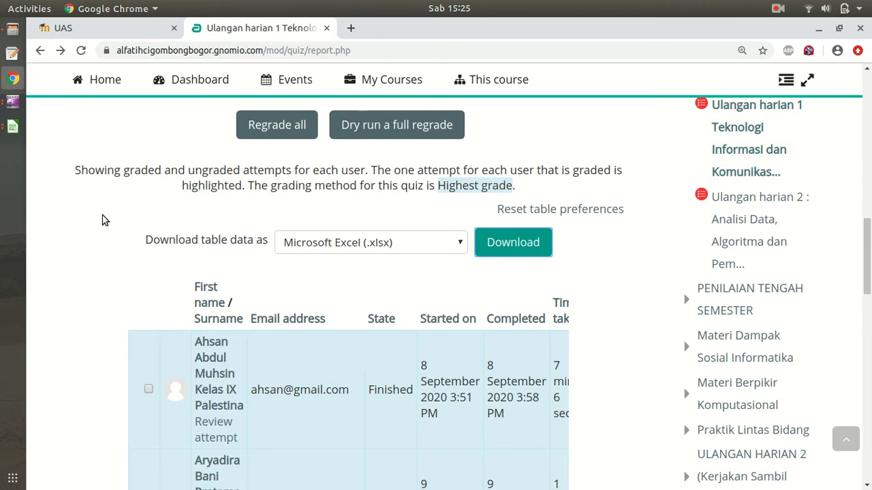
# Go back to the earlier grades report view and open the question bank from the quiz administration
pyautogui.click(41, 56)
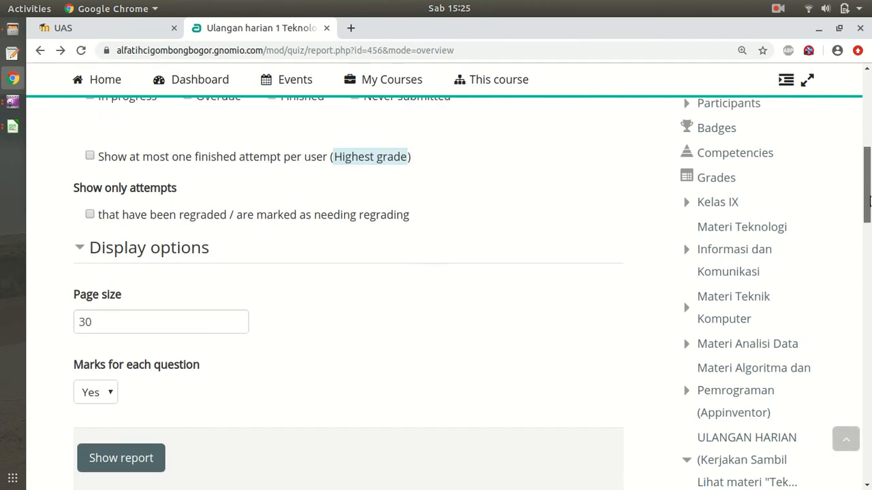
pyautogui.scroll(-12, 436, 293)
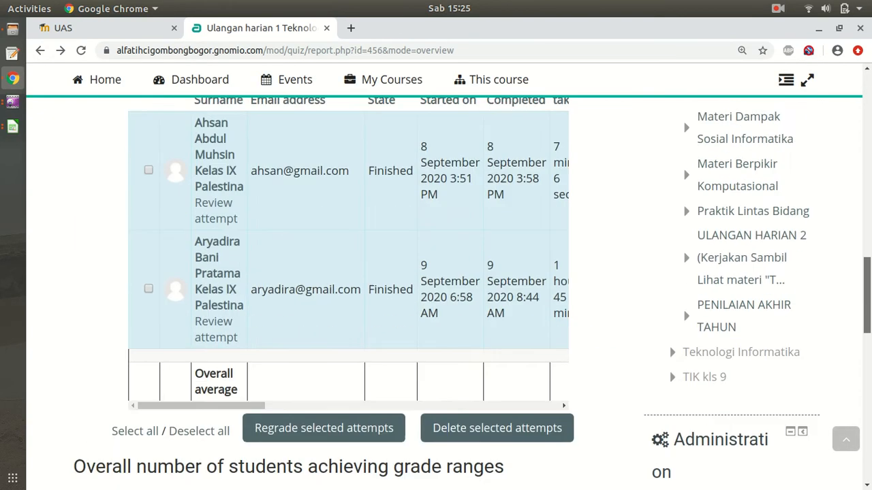
pyautogui.scroll(-13, 436, 292)
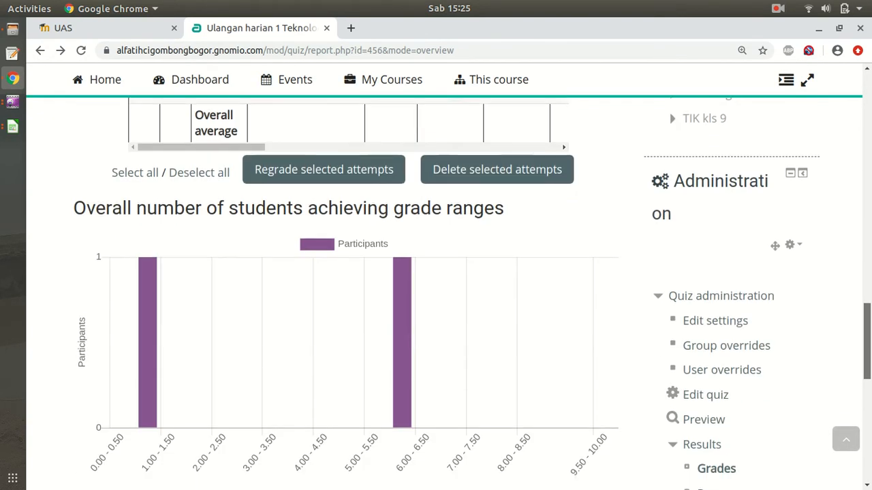
pyautogui.scroll(-5, 443, 279)
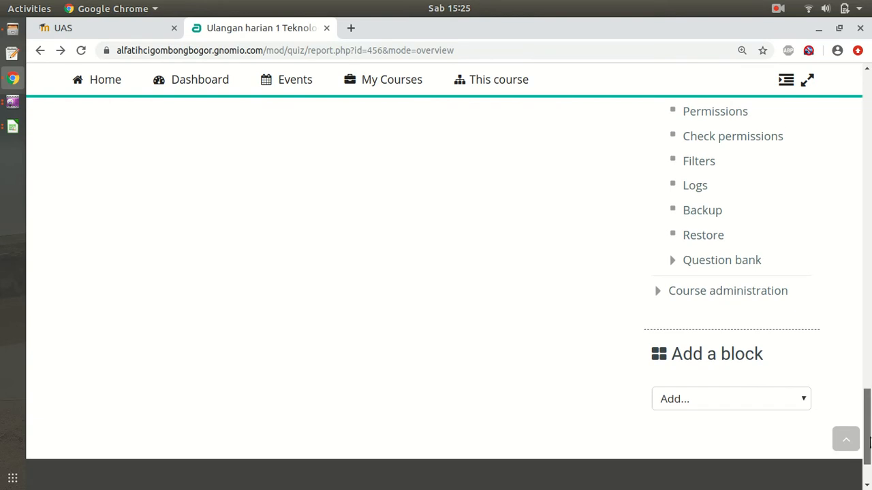
pyautogui.click(720, 263)
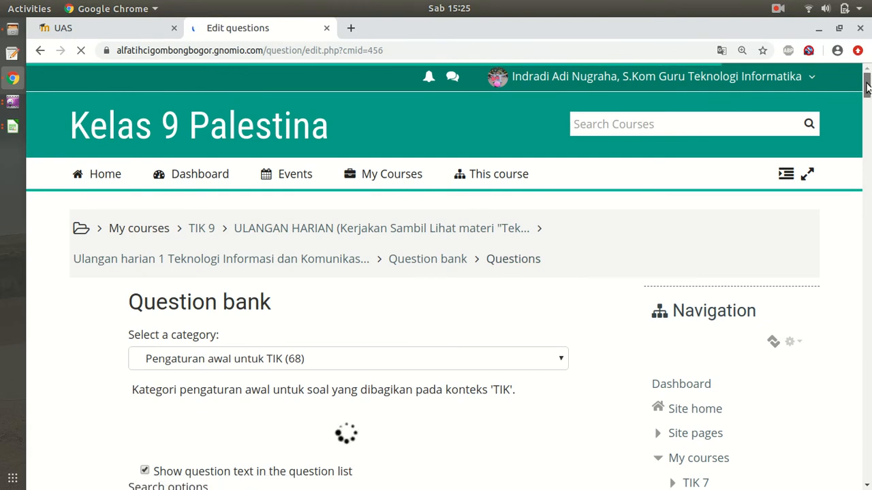
# Select all questions in the category "Pengaturan awal untuk TIK" and look through the question list
pyautogui.moveTo(869, 85); pyautogui.dragTo(870, 110)
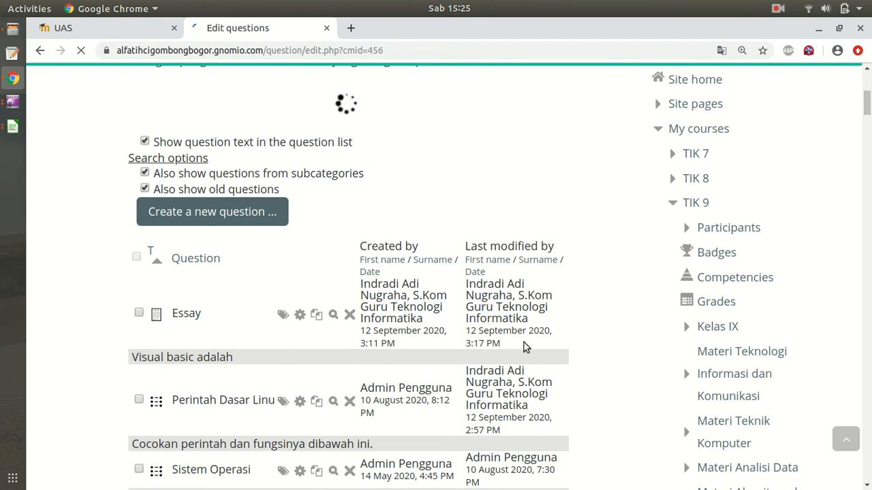
pyautogui.moveTo(867, 94)
pyautogui.mouseDown()
pyautogui.moveTo(866, 117)
pyautogui.moveTo(867, 88)
pyautogui.mouseUp()
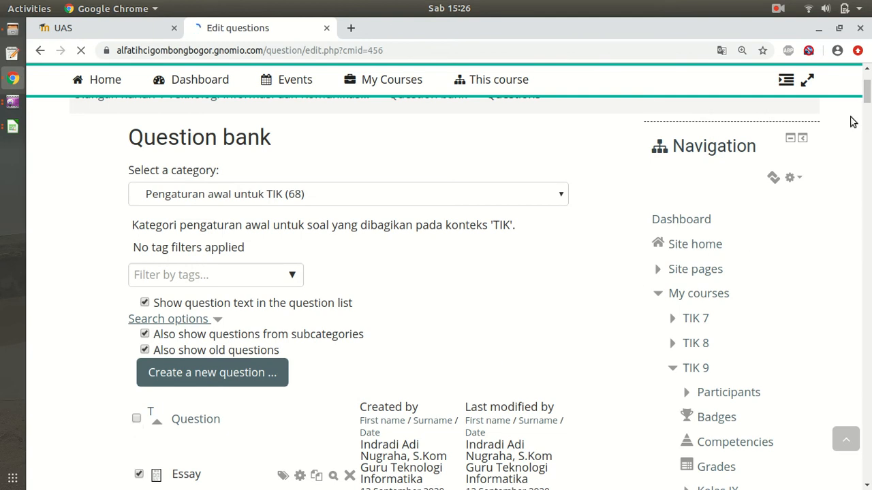
pyautogui.moveTo(867, 82); pyautogui.dragTo(868, 170)
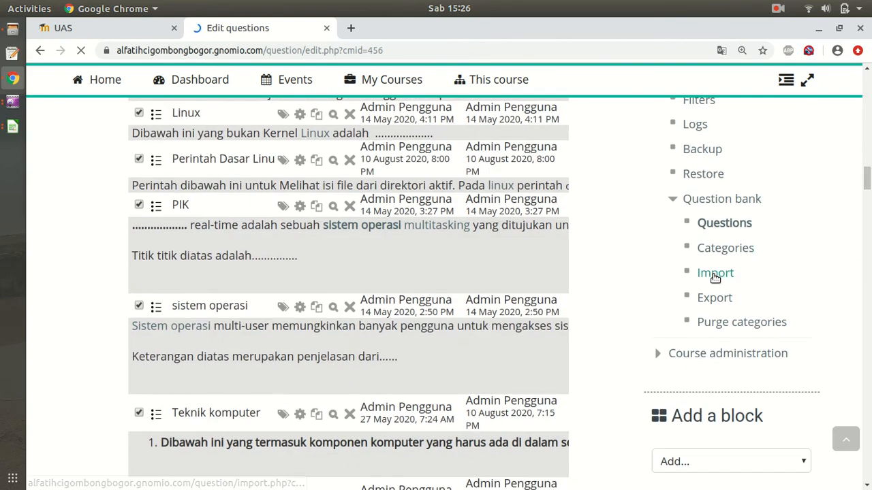
# Open the question bank's import page and look over the file formats and the file upload area
pyautogui.click(713, 276)
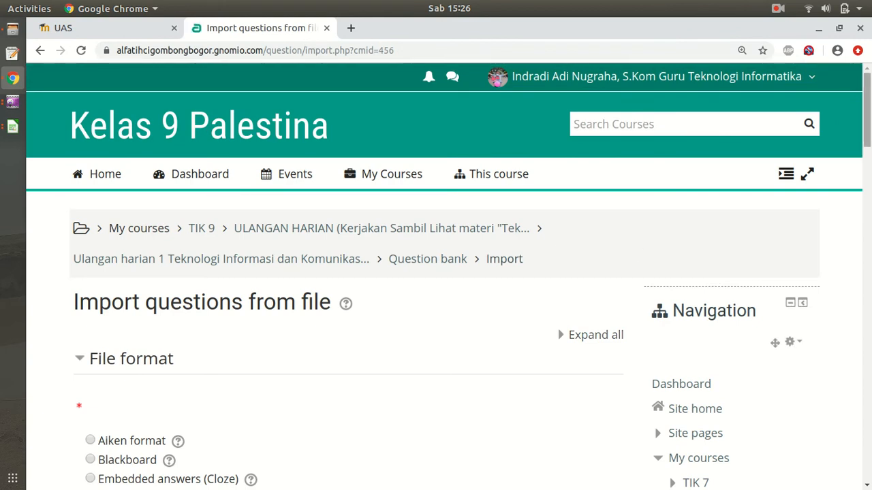
pyautogui.scroll(-5, 868, 121)
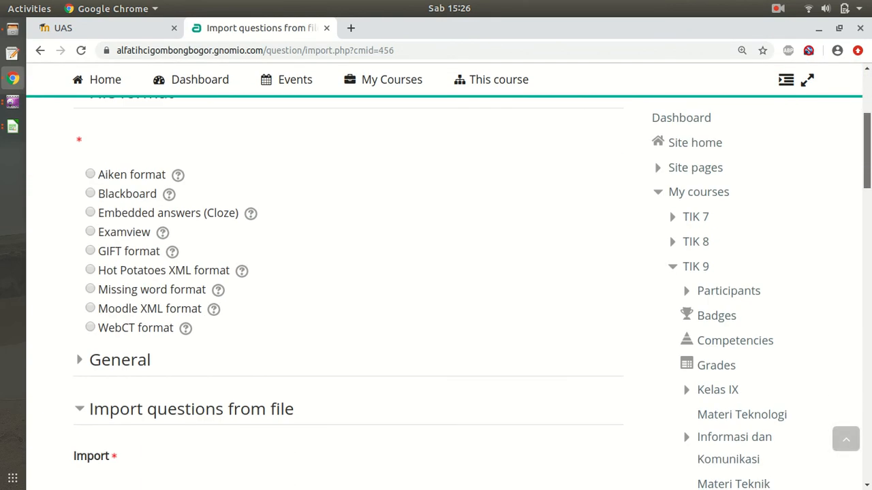
pyautogui.scroll(-1, 344, 488)
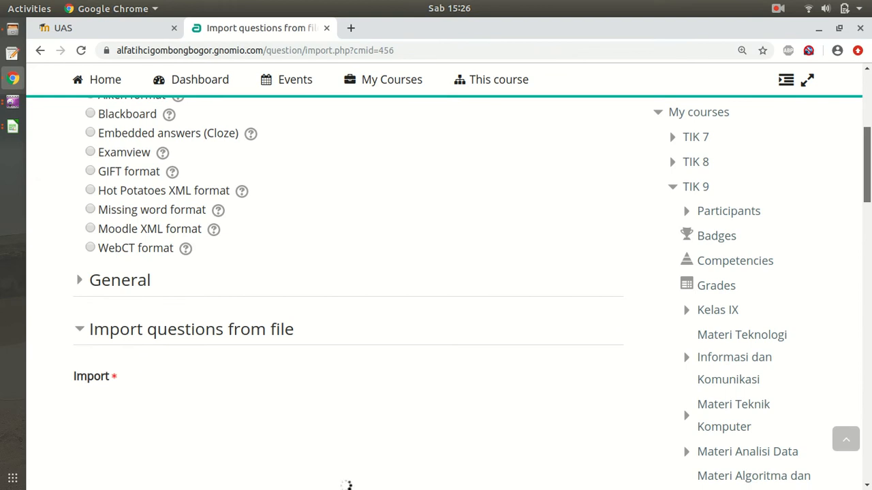
pyautogui.scroll(-2, 347, 293)
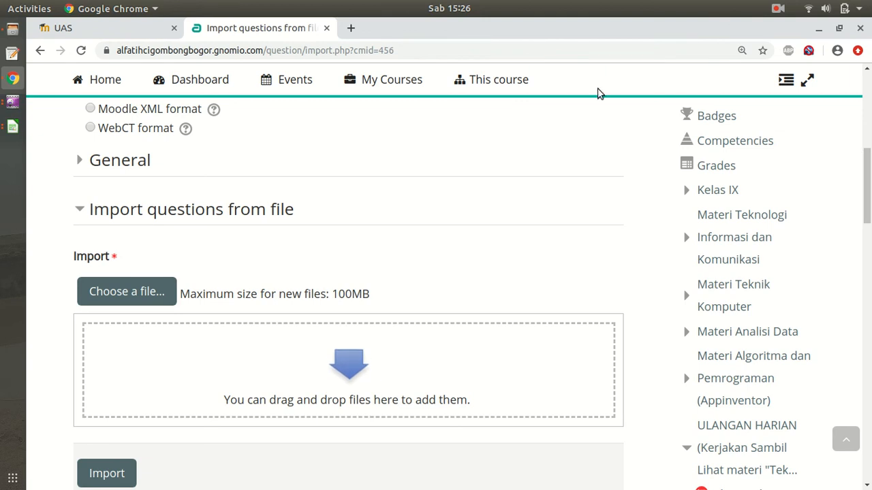
# Return to the question list and open the question bank's export page
pyautogui.click(41, 52)
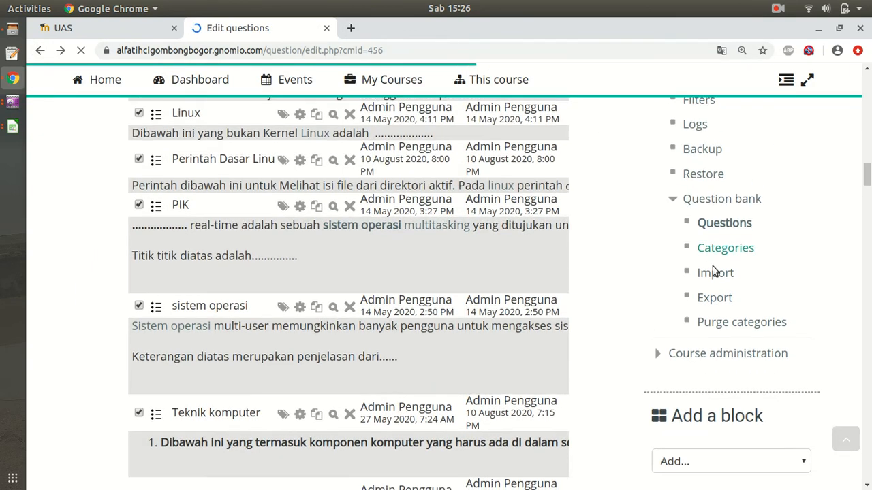
pyautogui.click(719, 300)
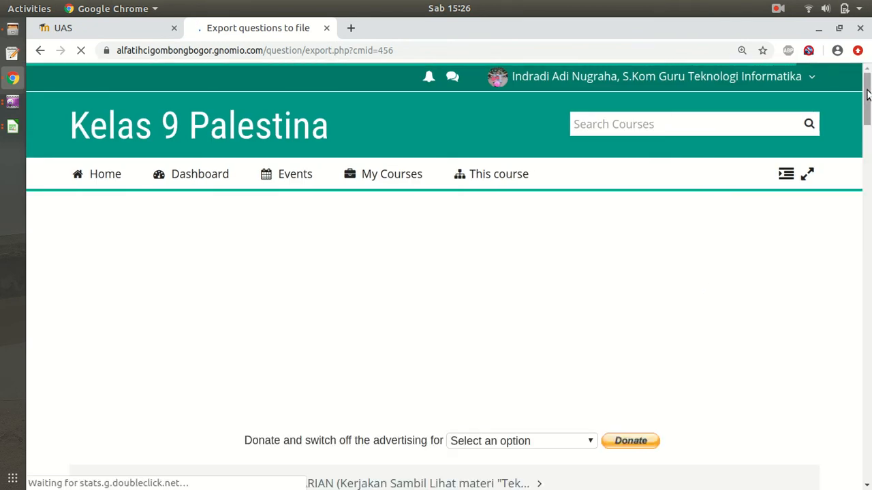
pyautogui.scroll(-5, 436, 307)
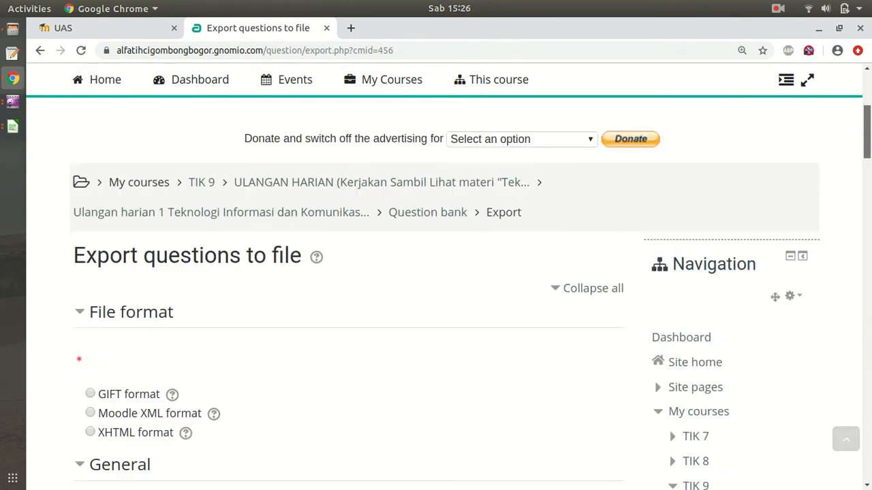
pyautogui.moveTo(870, 152)
pyautogui.mouseDown()
pyautogui.moveTo(871, 190)
pyautogui.moveTo(868, 162)
pyautogui.mouseUp()
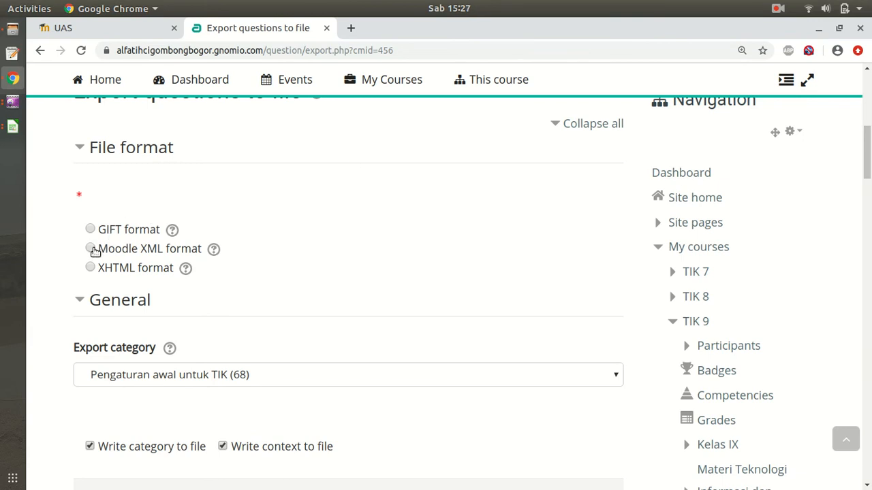
# Export the category "Pengaturan awal untuk TIK" to a file in Moodle XML format, keeping category and context included
pyautogui.click(92, 248)
pyautogui.click(610, 382)
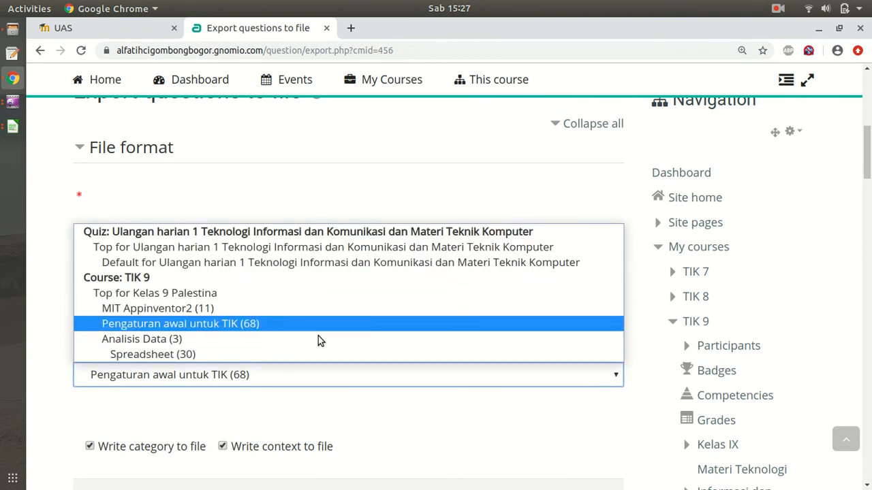
pyautogui.click(266, 325)
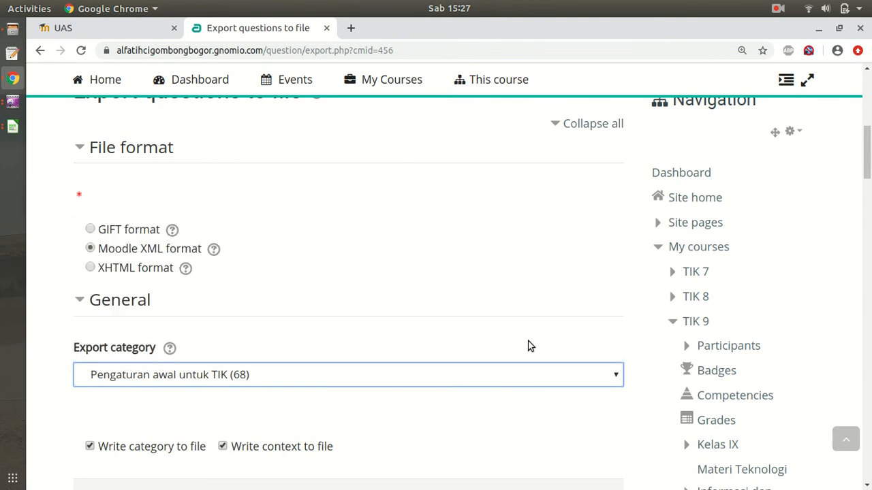
pyautogui.moveTo(868, 163); pyautogui.dragTo(869, 192)
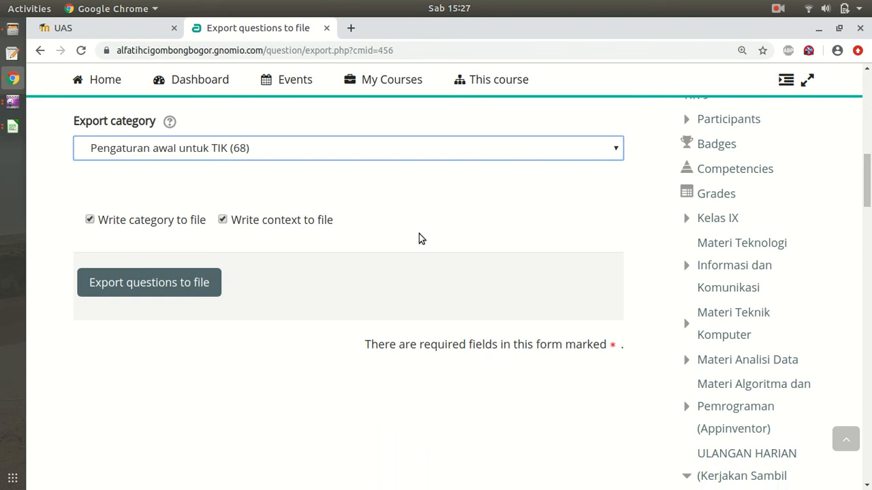
pyautogui.click(178, 281)
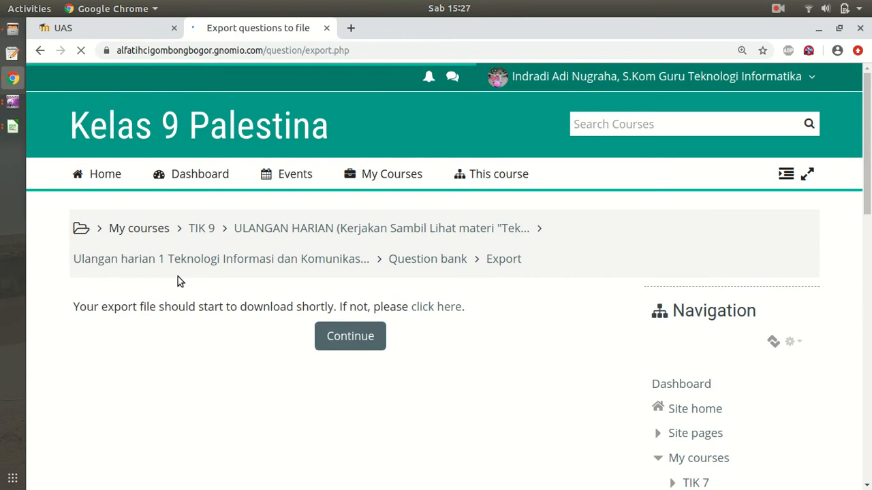
pyautogui.click(341, 334)
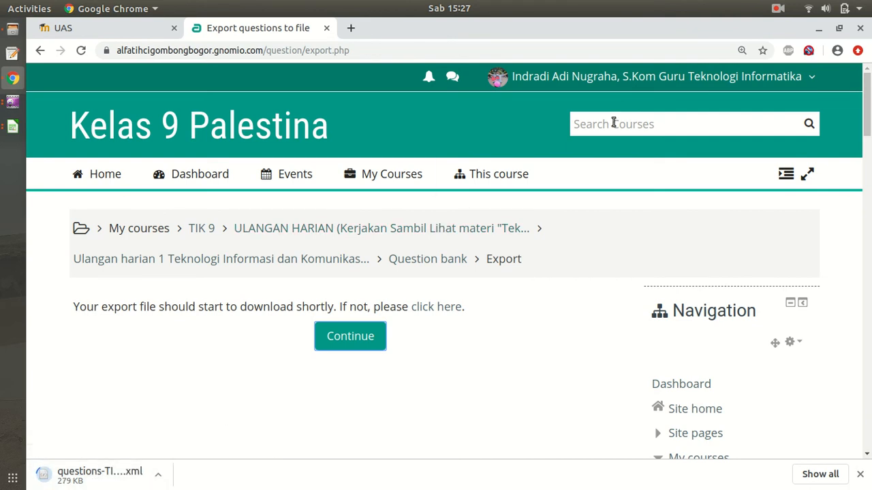
pyautogui.click(777, 9)
pyautogui.click(774, 63)
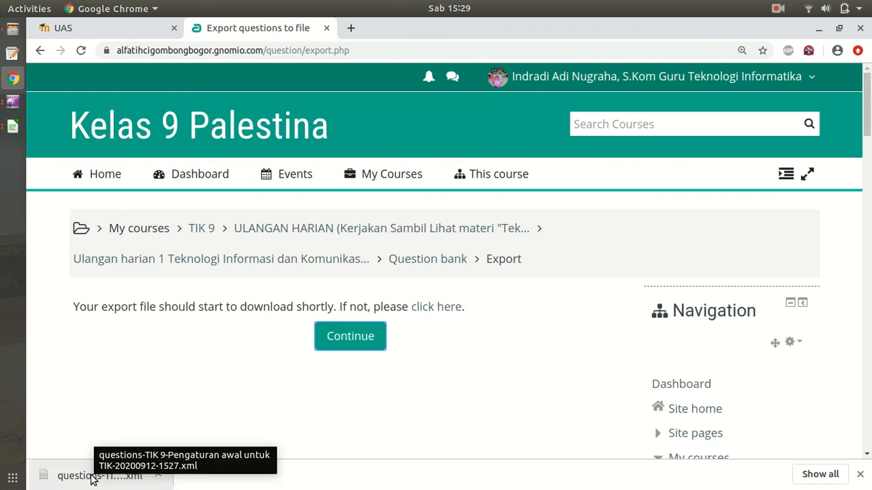
# Open the exported questions XML file in the text editor and read through its question entries
pyautogui.click(92, 476)
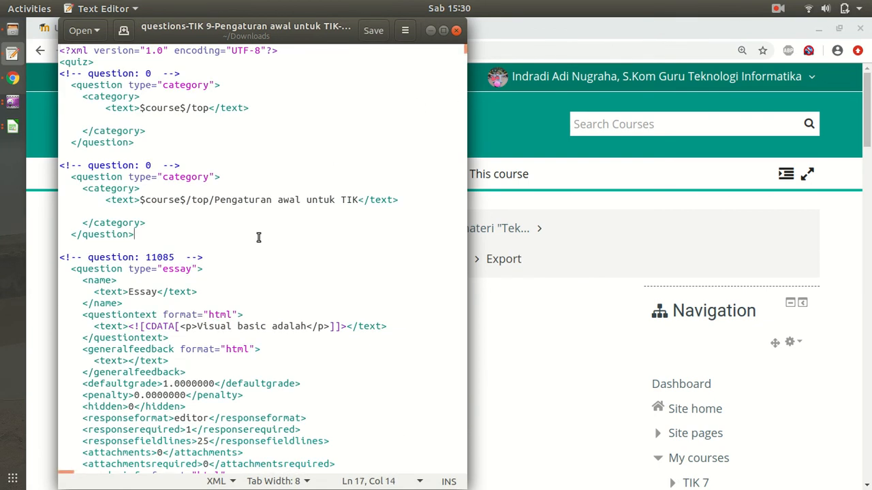
pyautogui.press('Down')
pyautogui.press('Down')
pyautogui.press('Down')
pyautogui.press('Down')
pyautogui.press('Down')
pyautogui.press('Down')
pyautogui.press('Down')
pyautogui.press('Down')
pyautogui.press('Down')
pyautogui.press('Down')
pyautogui.press('Down')
pyautogui.press('Down')
pyautogui.press('Down')
pyautogui.press('Down')
pyautogui.press('Down')
pyautogui.press('Down')
pyautogui.press('Down')
pyautogui.press('Down')
pyautogui.press('Down')
pyautogui.press('Down')
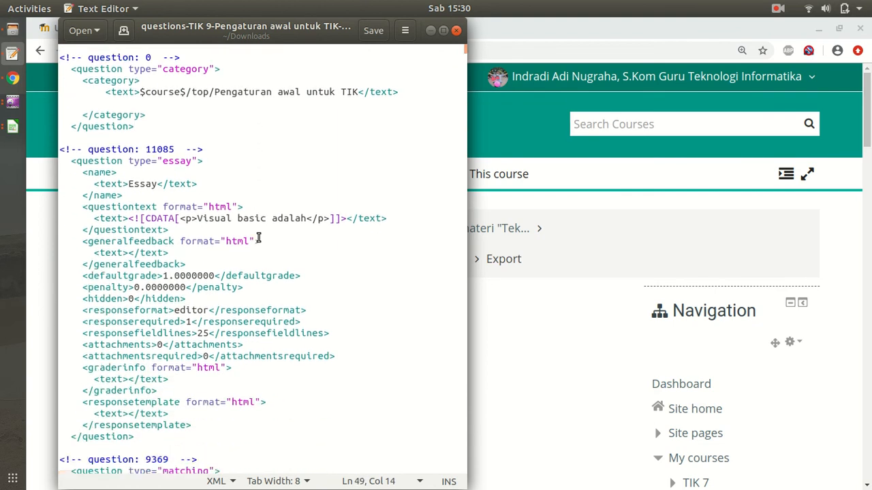
pyautogui.press('Down')
pyautogui.press('Down')
pyautogui.press('Down')
pyautogui.press('Down')
pyautogui.press('Down')
pyautogui.press('Down')
pyautogui.press('Down')
pyautogui.press('Down')
pyautogui.press('Down')
pyautogui.press('Down')
pyautogui.press('Down')
pyautogui.press('Down')
pyautogui.press('Down')
pyautogui.press('Down')
pyautogui.press('Down')
pyautogui.press('Down')
pyautogui.press('Down')
pyautogui.press('Down')
pyautogui.press('Down')
pyautogui.press('Down')
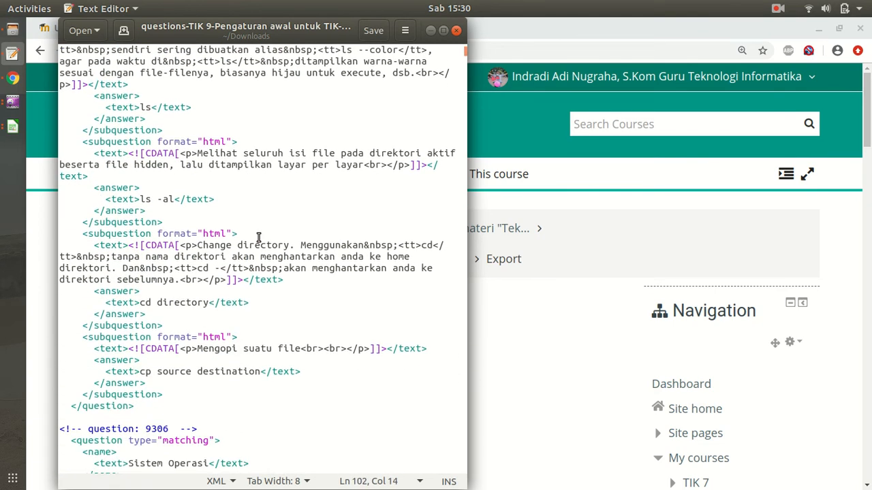
pyautogui.press('Down')
pyautogui.press('Down')
pyautogui.press('Down')
pyautogui.press('Down')
pyautogui.press('Down')
pyautogui.press('Down')
pyautogui.press('Down')
pyautogui.press('Down')
pyautogui.press('Down')
pyautogui.press('Down')
pyautogui.press('Down')
pyautogui.press('Down')
pyautogui.press('Down')
pyautogui.press('Down')
pyautogui.press('Down')
pyautogui.press('Down')
pyautogui.press('Down')
pyautogui.press('Down')
pyautogui.press('Down')
pyautogui.press('Down')
pyautogui.press('Down')
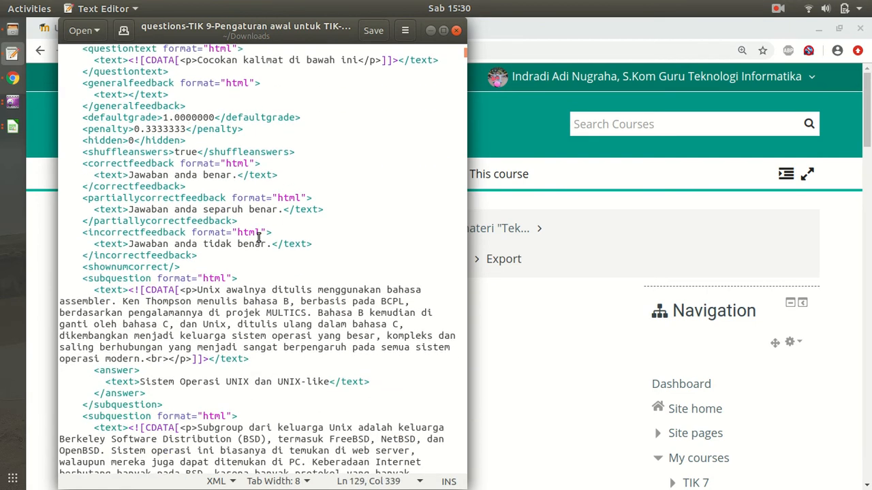
# Read through the matching question entries further down in the exported XML file, and close the text editor
pyautogui.press('Down')
pyautogui.press('Down')
pyautogui.press('Down')
pyautogui.press('Down')
pyautogui.press('Down')
pyautogui.press('Down')
pyautogui.press('Down')
pyautogui.press('Down')
pyautogui.press('Down')
pyautogui.press('Down')
pyautogui.press('Down')
pyautogui.press('Down')
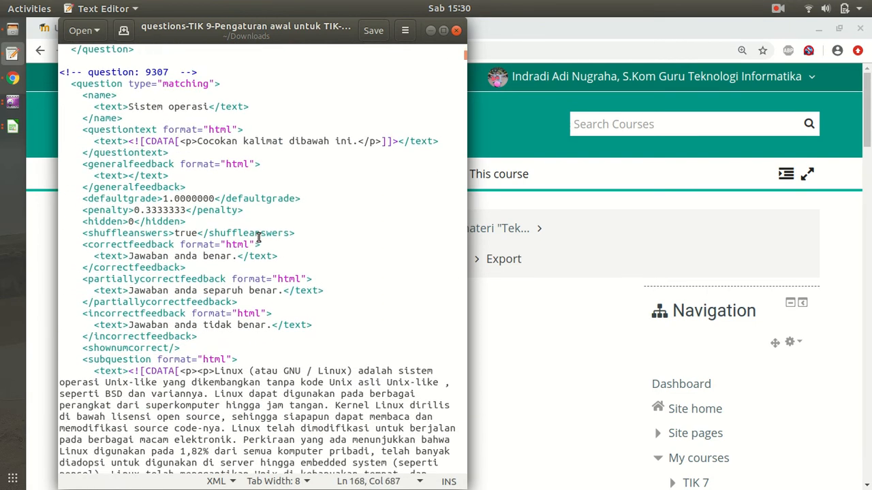
pyautogui.click(457, 31)
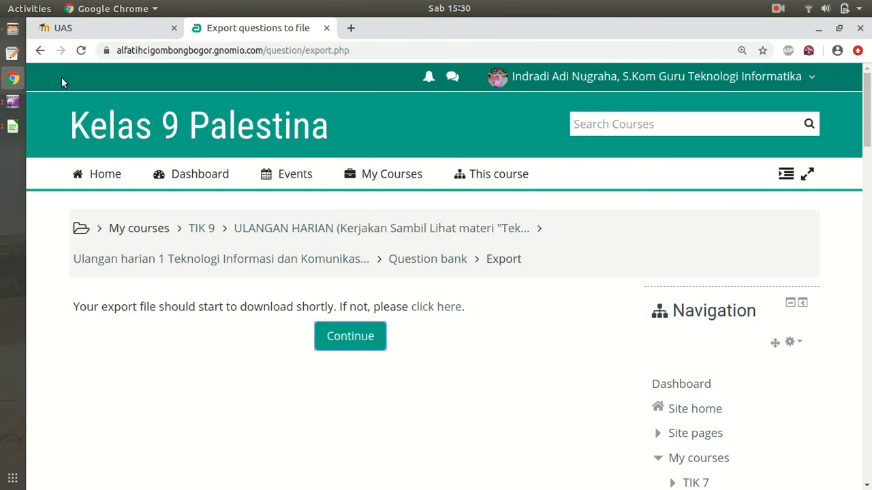
# Return to the export form and export the category "Analisis Data" in Moodle XML format, with category and context written to the file
pyautogui.click(36, 52)
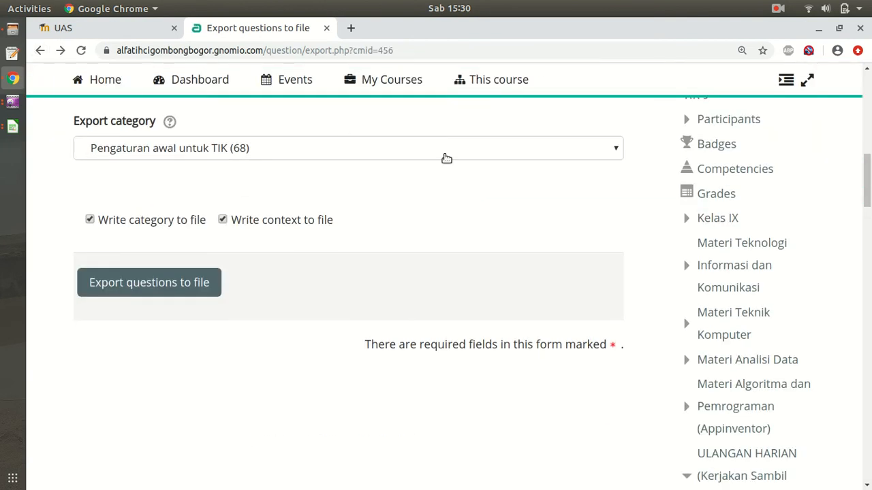
pyautogui.click(617, 152)
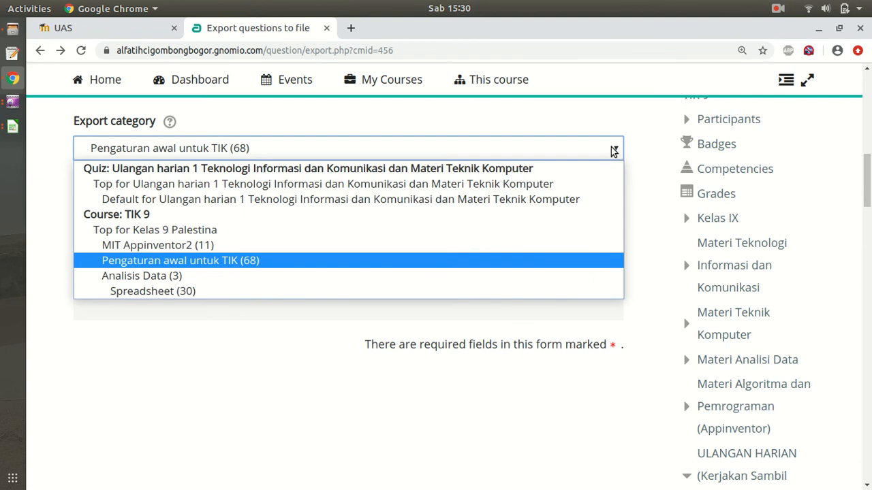
pyautogui.click(182, 280)
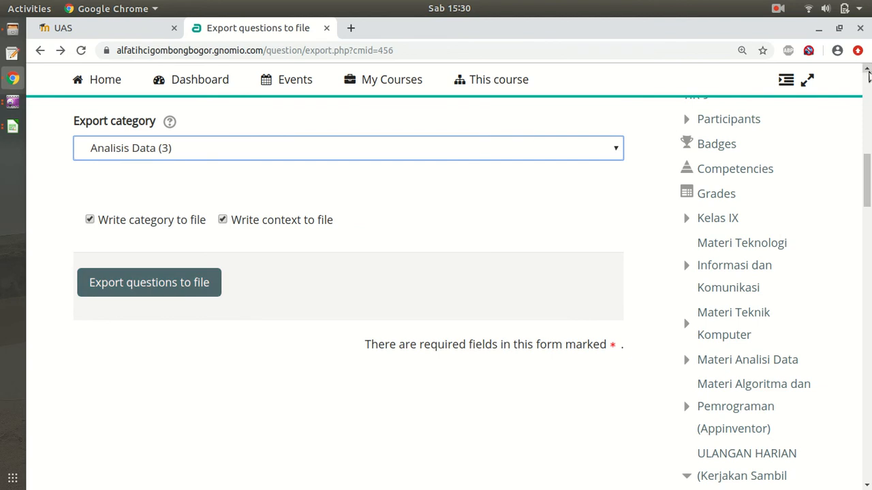
pyautogui.scroll(6, 868, 71)
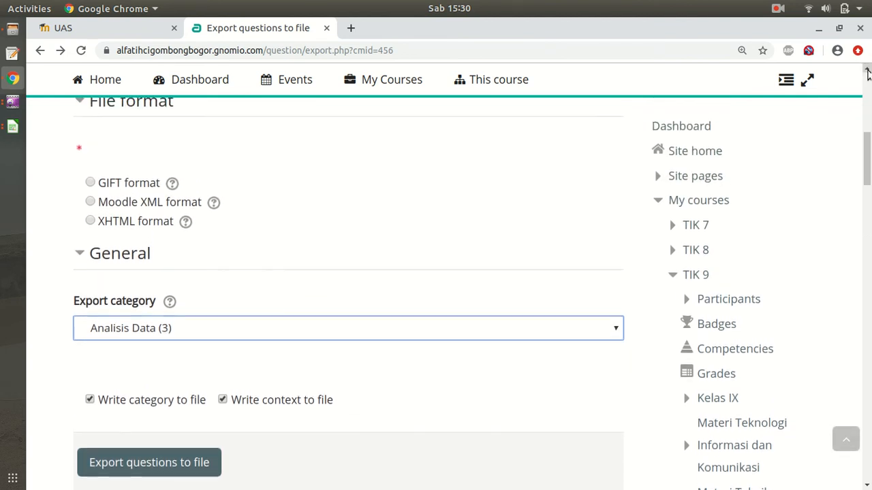
pyautogui.click(536, 80)
pyautogui.click(95, 252)
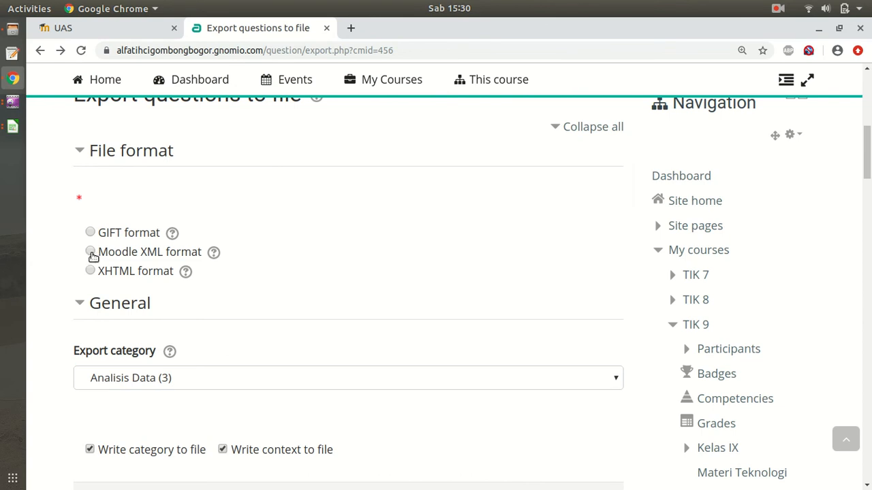
pyautogui.click(92, 253)
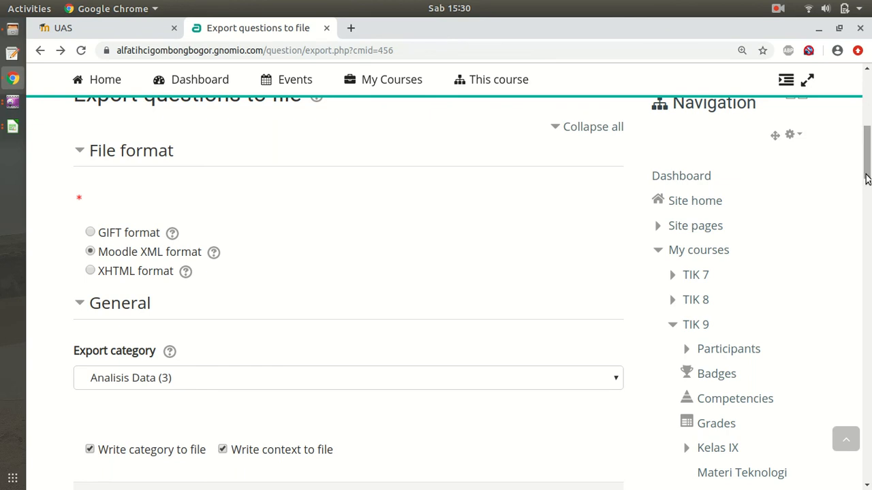
pyautogui.scroll(-5, 868, 177)
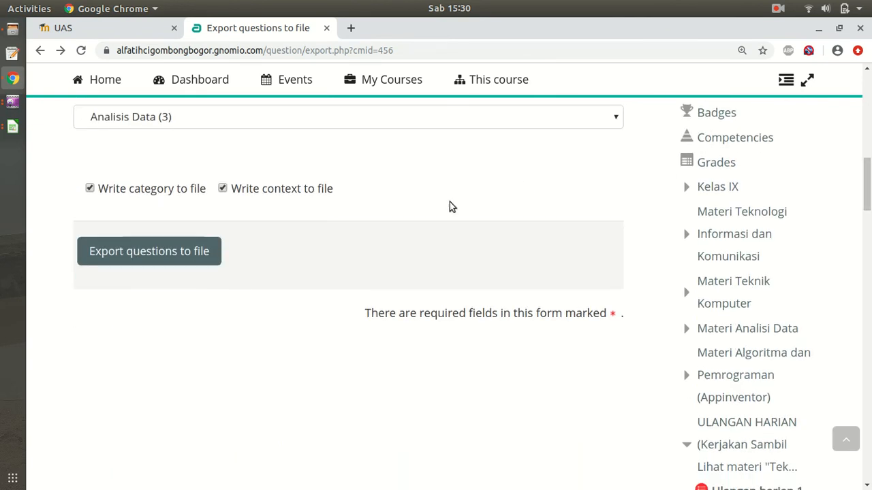
pyautogui.click(136, 253)
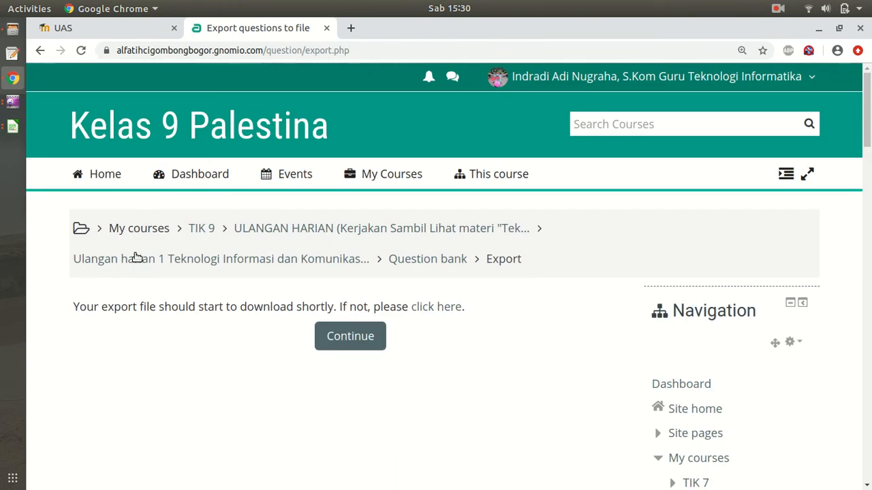
# Continue to the question list of the "Analisis Data" category and open the question bank's import page
pyautogui.click(350, 338)
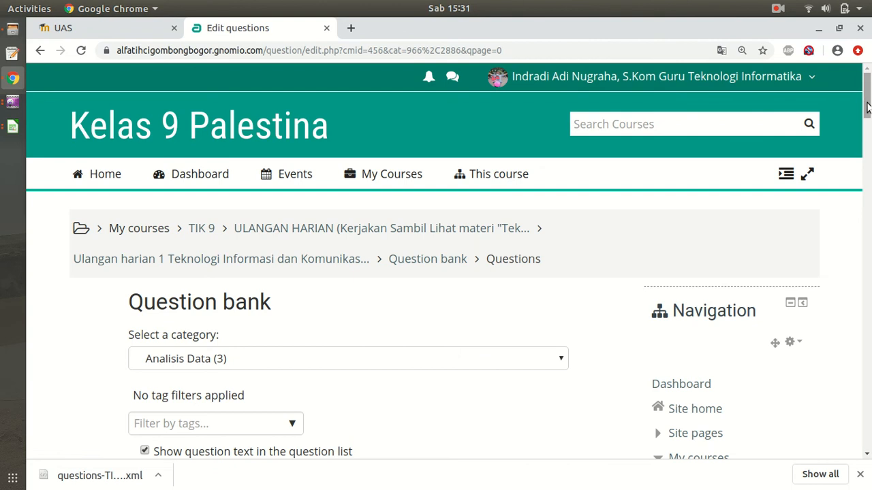
pyautogui.scroll(-10, 867, 107)
pyautogui.scroll(-5, 348, 272)
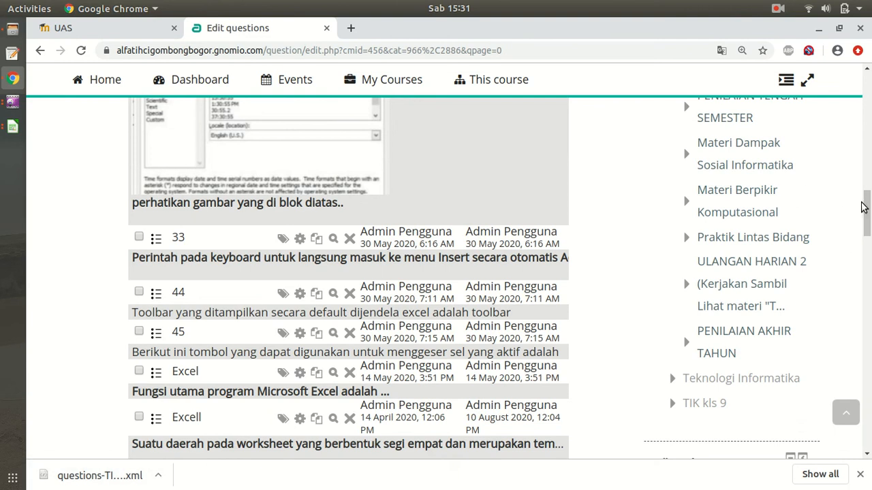
pyautogui.scroll(-10, 865, 231)
pyautogui.scroll(-2, 767, 314)
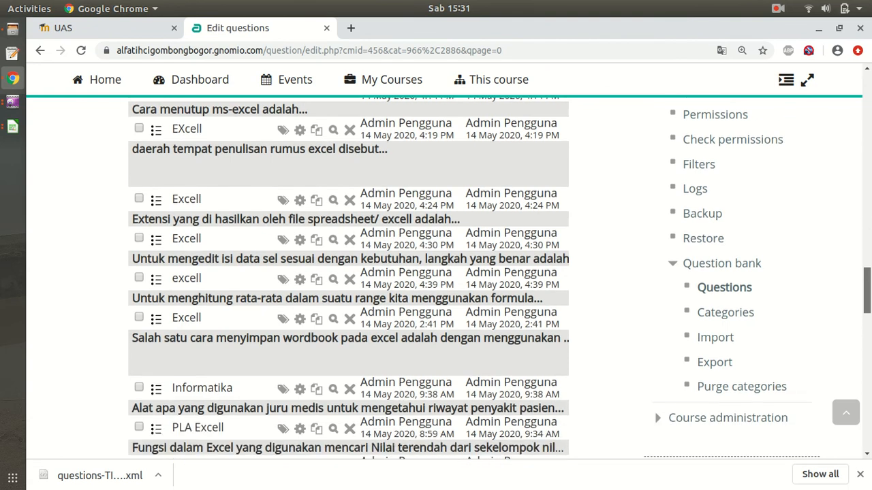
pyautogui.click(715, 338)
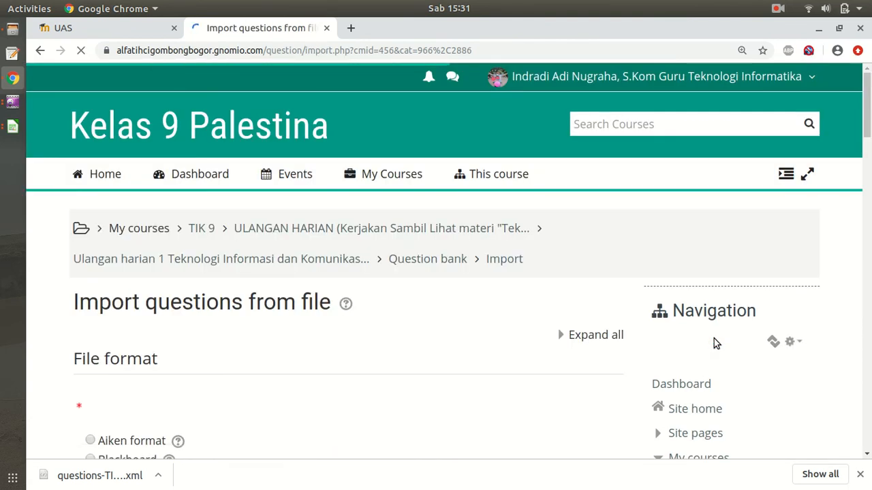
# Set the import file format to Moodle XML and go to the form's file upload area
pyautogui.scroll(-10, 867, 123)
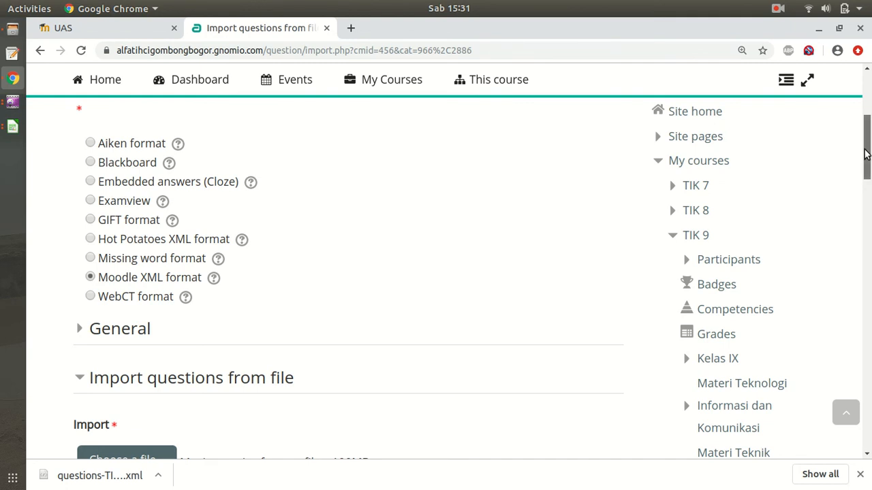
pyautogui.scroll(-5, 866, 153)
pyautogui.scroll(8, 867, 119)
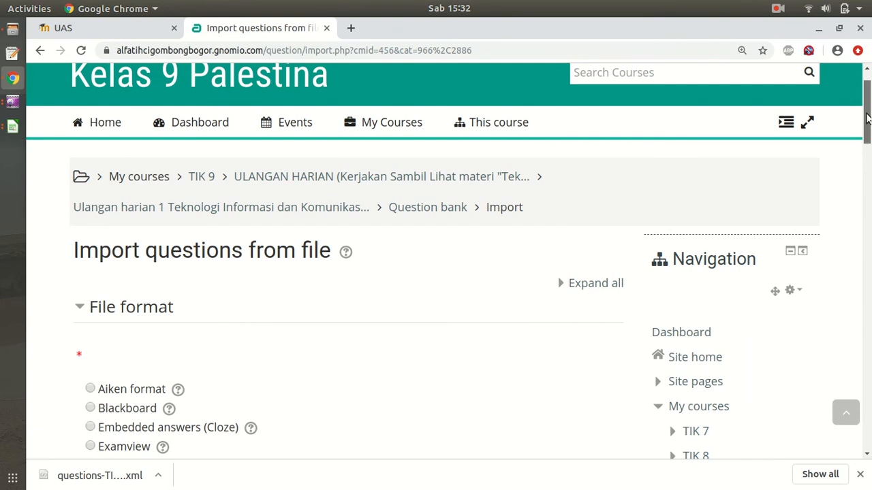
pyautogui.scroll(-9, 867, 119)
pyautogui.moveTo(867, 218); pyautogui.dragTo(867, 215)
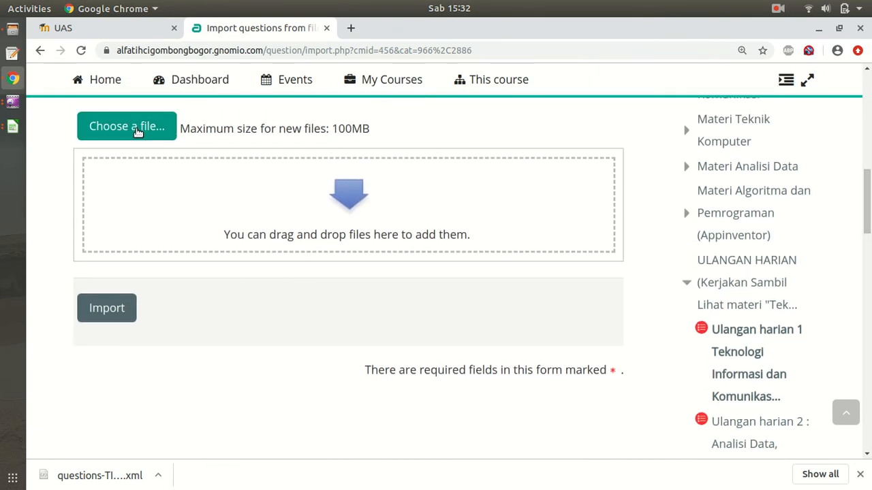
# Upload "questions-TIK 9-Analisis Data-20200912-1530.xml" from the Downloads folder and import its questions
pyautogui.click(127, 126)
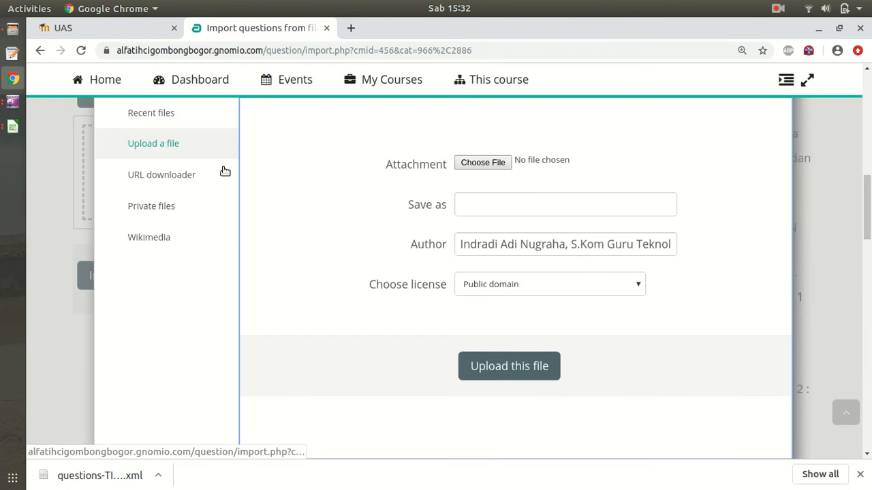
pyautogui.click(472, 164)
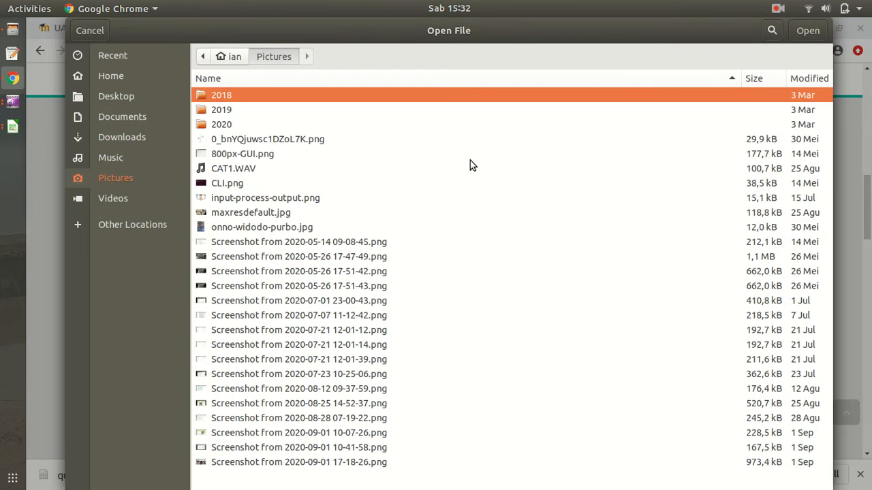
pyautogui.click(126, 139)
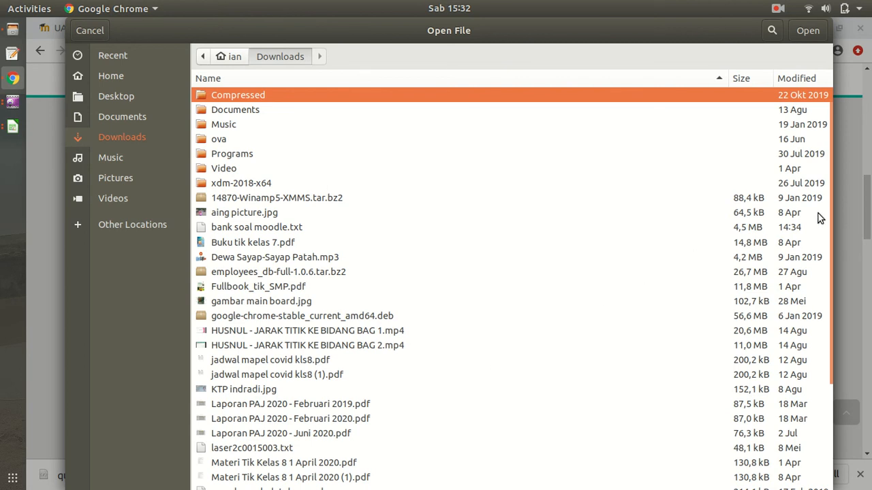
pyautogui.moveTo(829, 110); pyautogui.dragTo(858, 247)
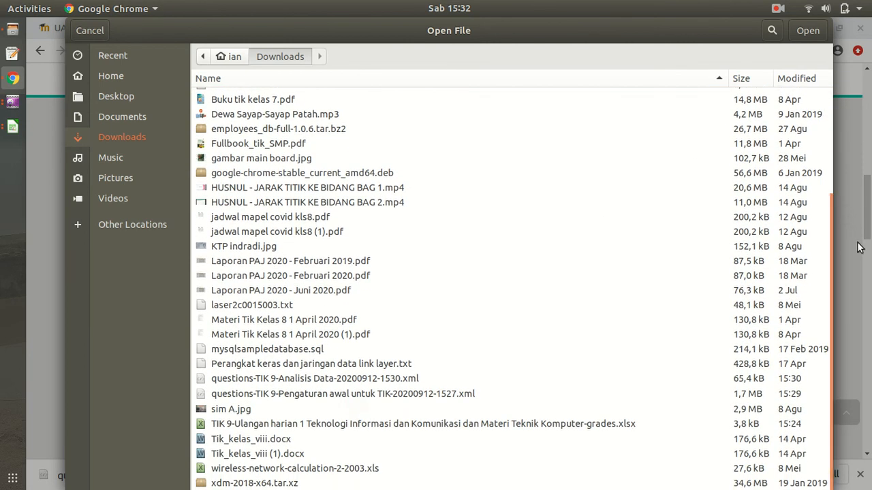
pyautogui.click(380, 378)
pyautogui.doubleClick(379, 378)
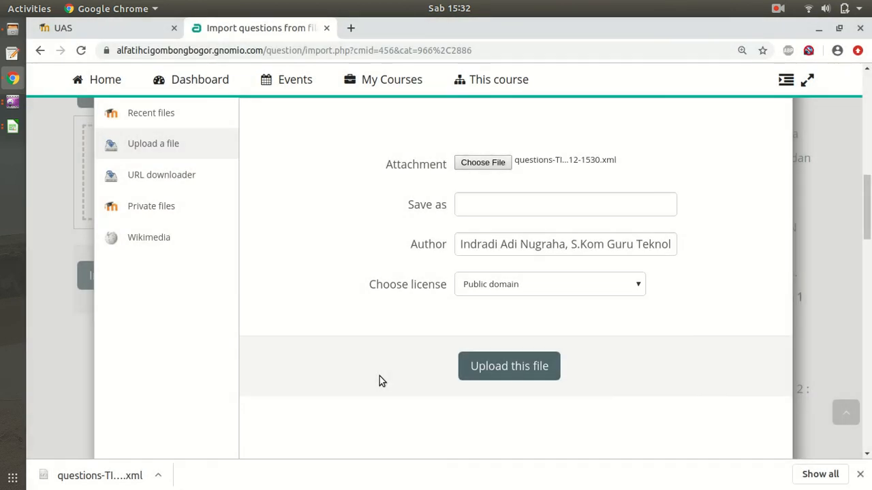
pyautogui.click(488, 366)
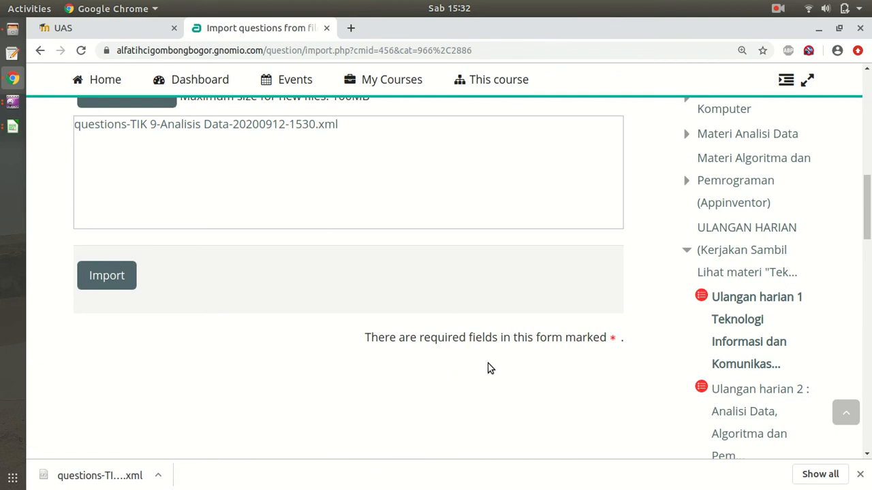
pyautogui.click(114, 273)
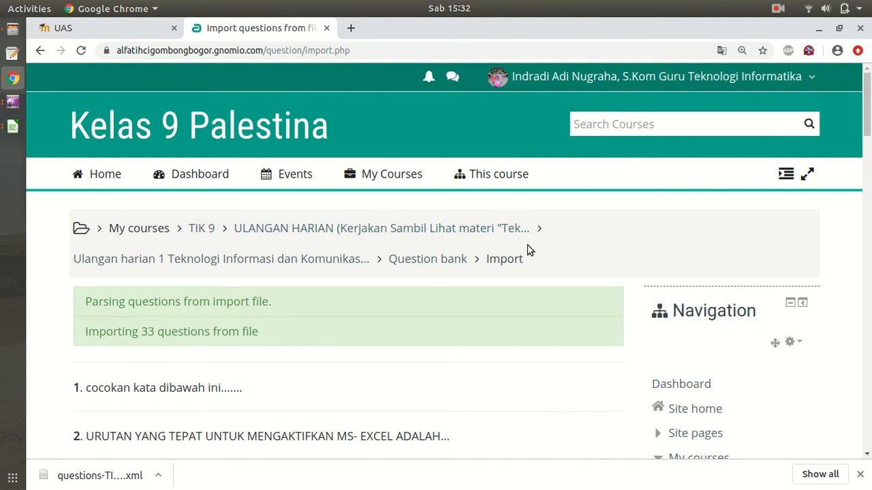
# Read through the list of questions imported from the file
pyautogui.scroll(-10, 866, 121)
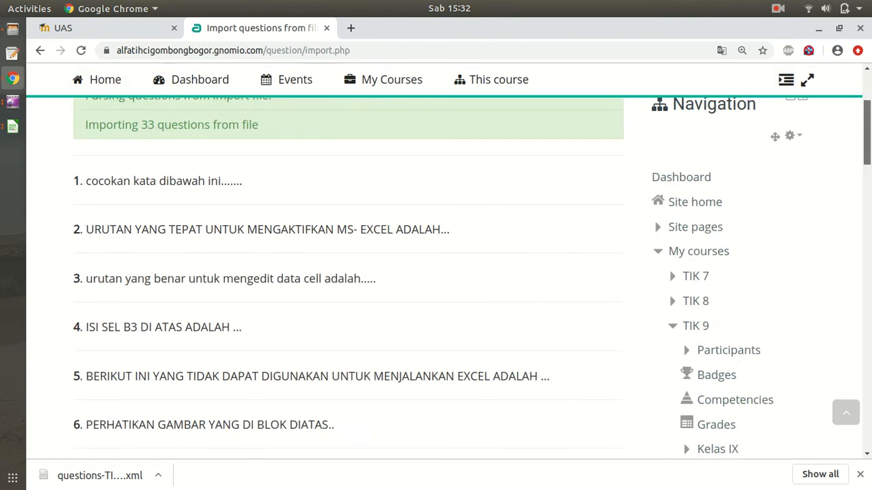
pyautogui.scroll(-12, 348, 272)
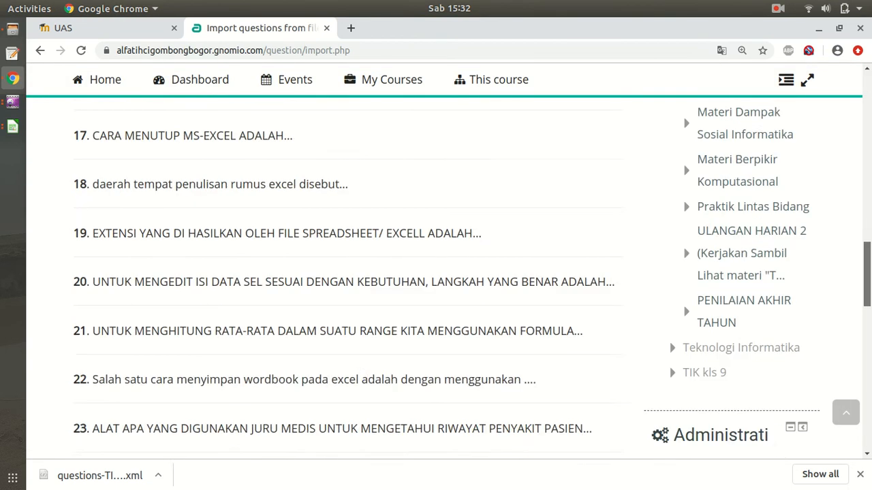
pyautogui.moveTo(865, 403); pyautogui.dragTo(847, 234)
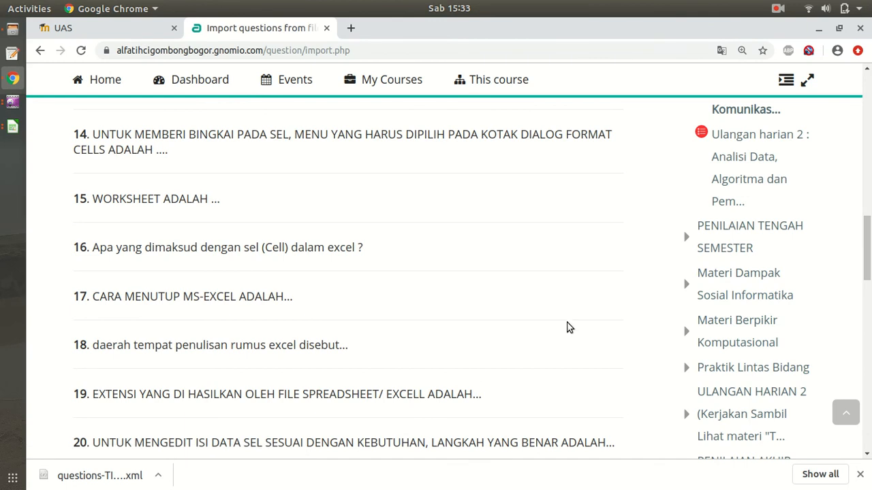
pyautogui.moveTo(868, 236); pyautogui.dragTo(868, 318)
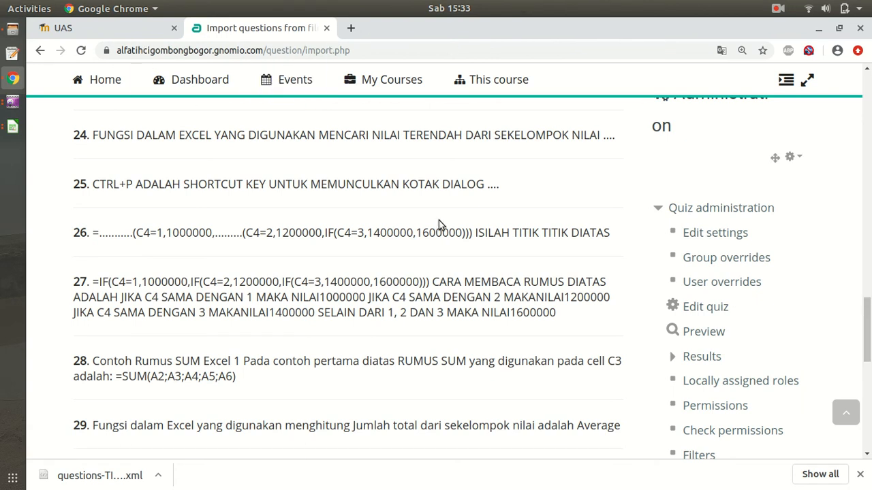
pyautogui.moveTo(866, 319); pyautogui.dragTo(849, 82)
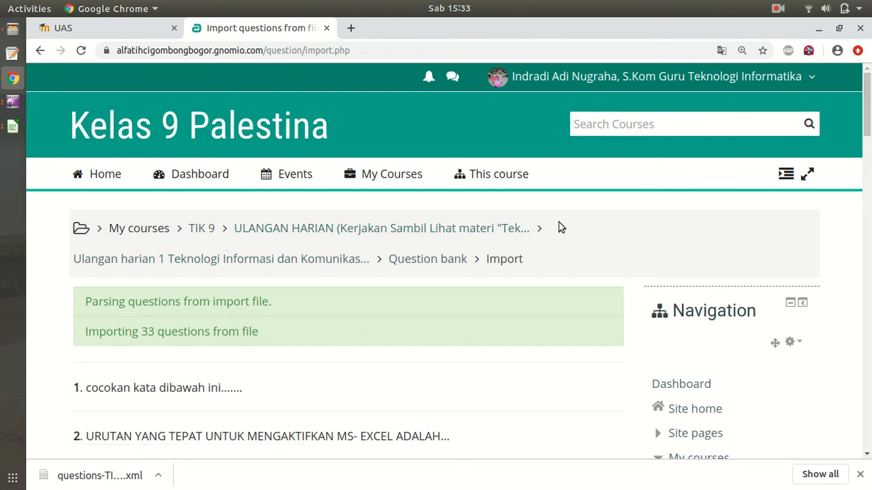
# Open the question bank and examine the "Analisis Data" question list for the newly imported entries
pyautogui.click(439, 263)
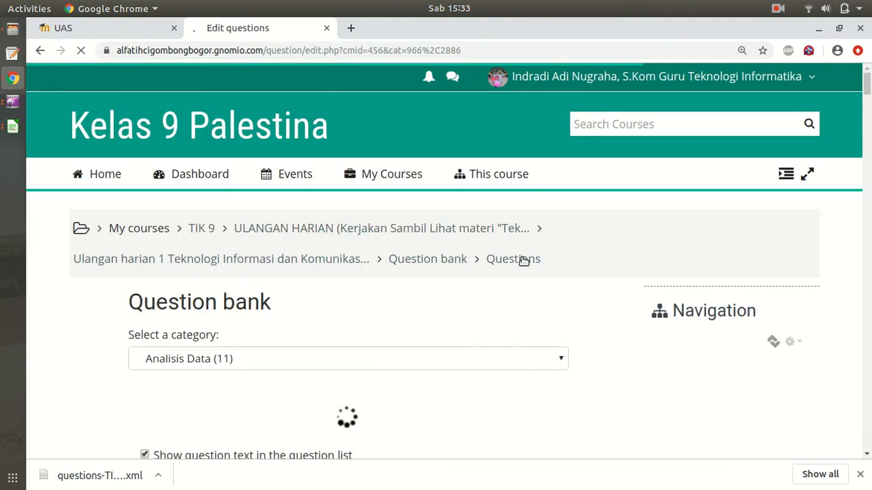
pyautogui.scroll(-2, 867, 85)
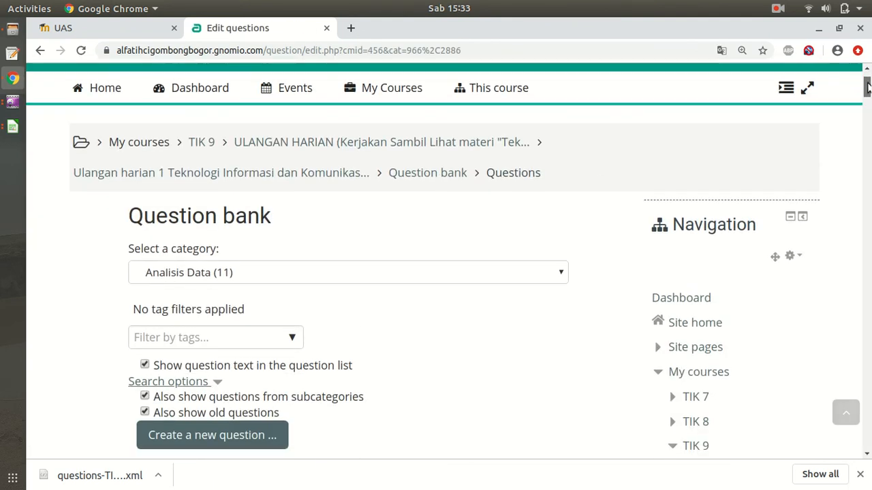
pyautogui.scroll(-6, 868, 85)
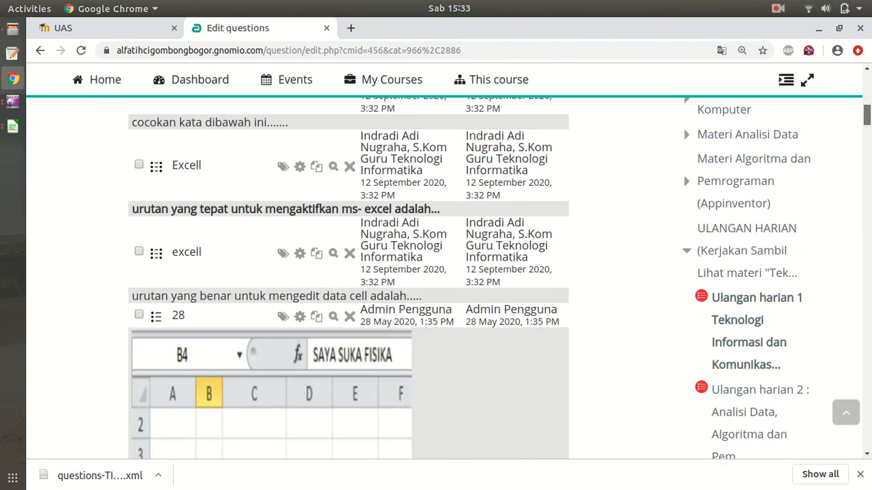
pyautogui.scroll(-3, 867, 92)
pyautogui.scroll(5, 866, 92)
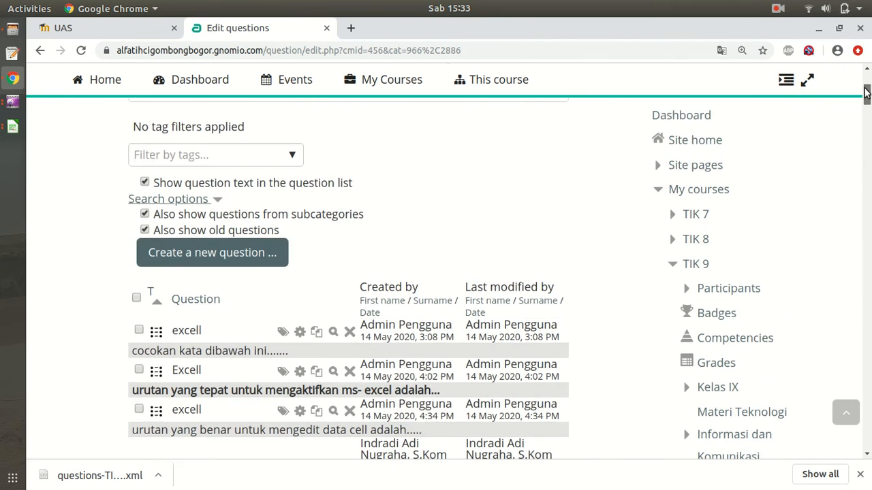
pyautogui.scroll(2, 866, 92)
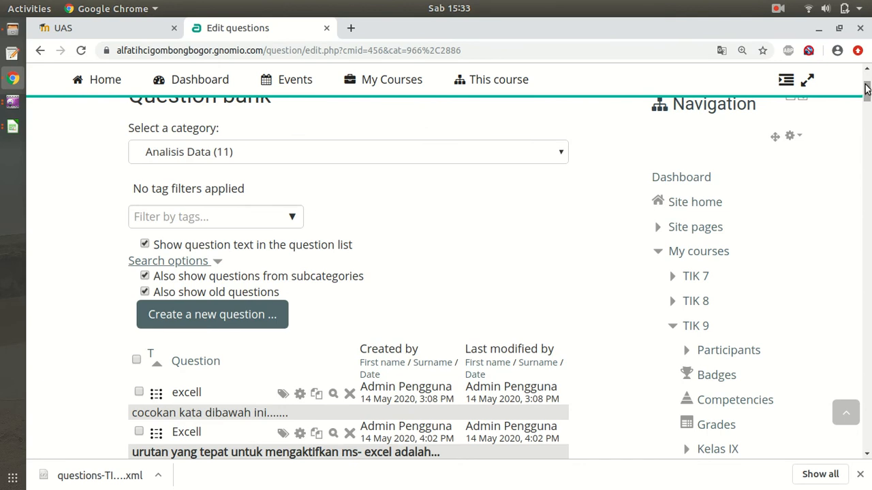
pyautogui.scroll(-10, 866, 92)
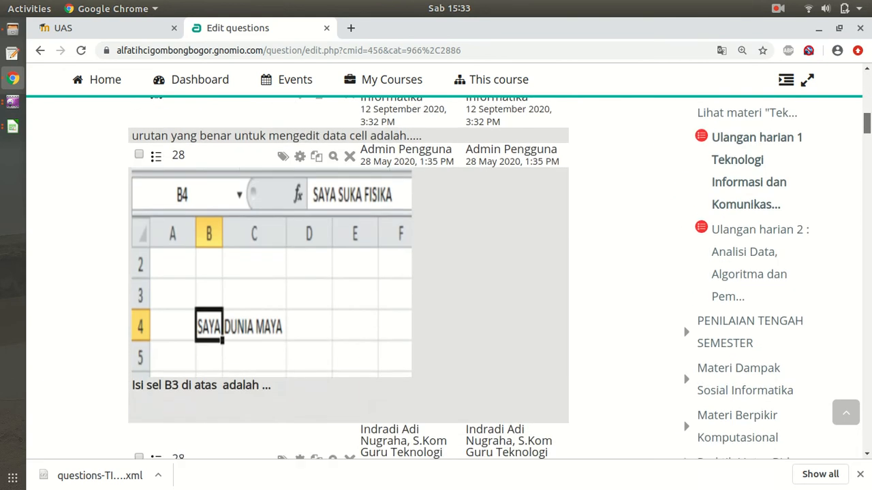
# Compare the older and newly imported questions in the "Analisis Data" question list
pyautogui.scroll(8, 436, 272)
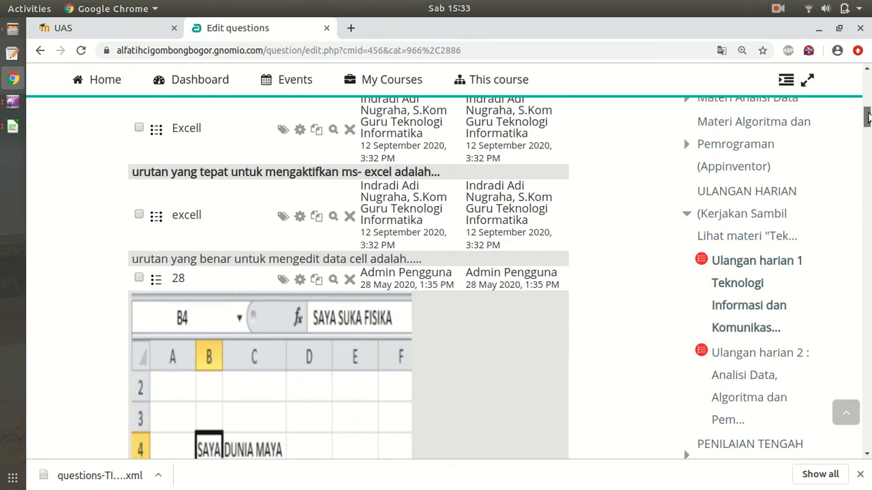
pyautogui.scroll(-5, 436, 272)
pyautogui.scroll(-10, 436, 272)
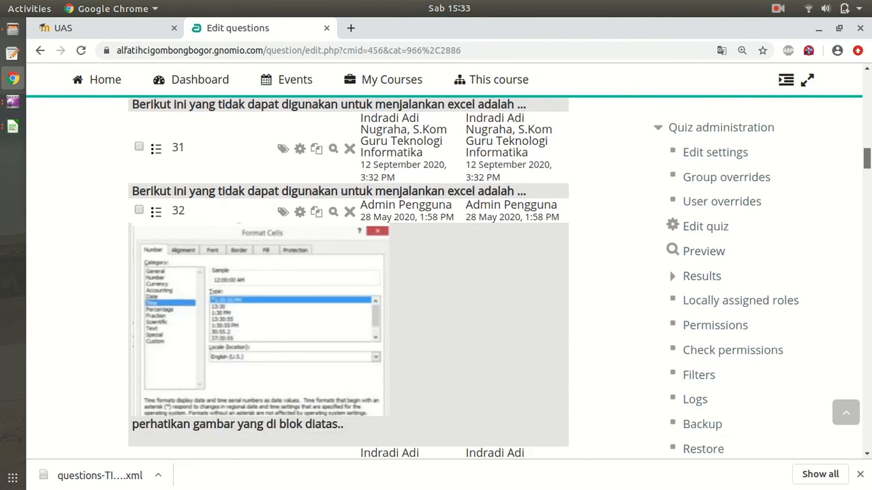
pyautogui.moveTo(867, 172); pyautogui.dragTo(862, 75)
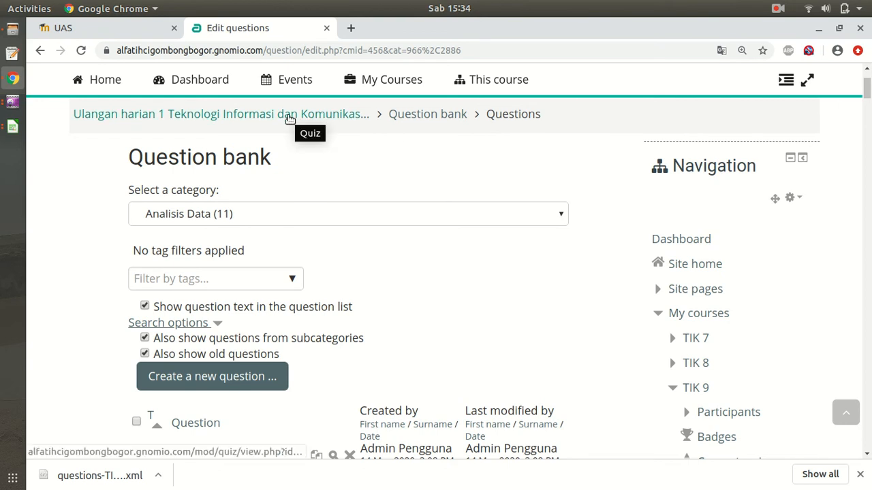
# Return to the quiz "Ulangan harian 1 Teknologi Informasi dan Komunikasi" and open its attempts report
pyautogui.click(318, 117)
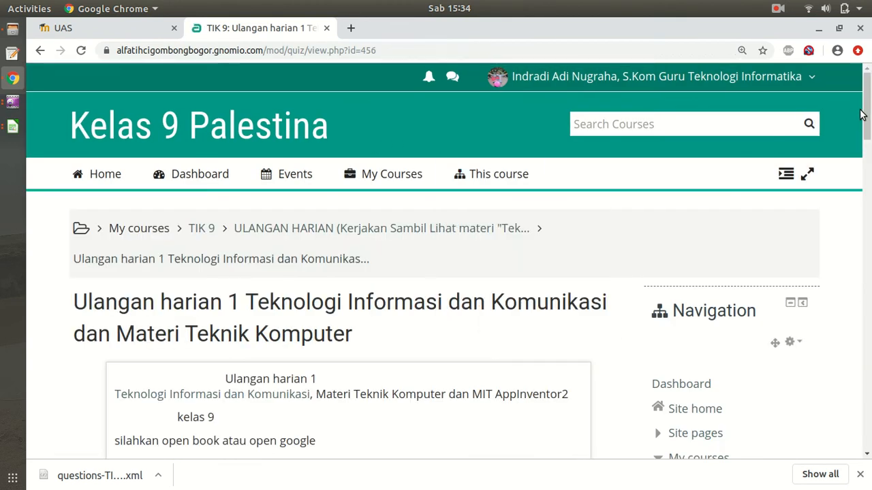
pyautogui.scroll(-6, 861, 115)
pyautogui.scroll(3, 548, 240)
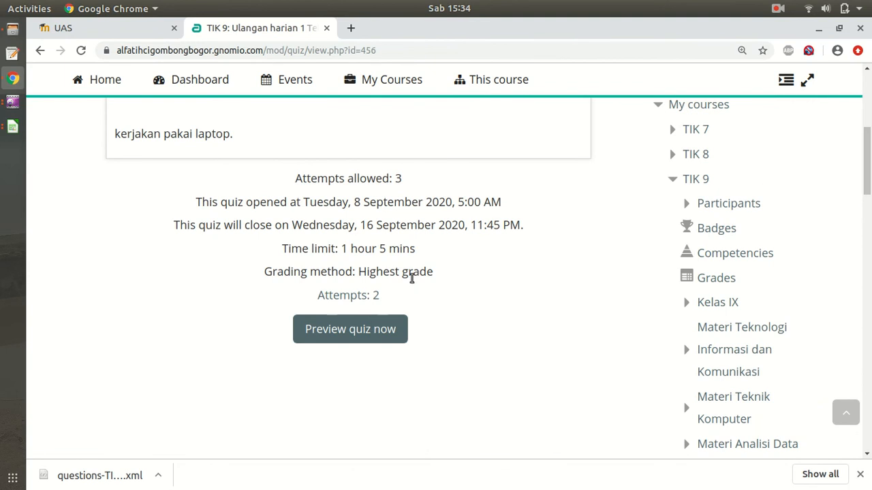
pyautogui.click(363, 296)
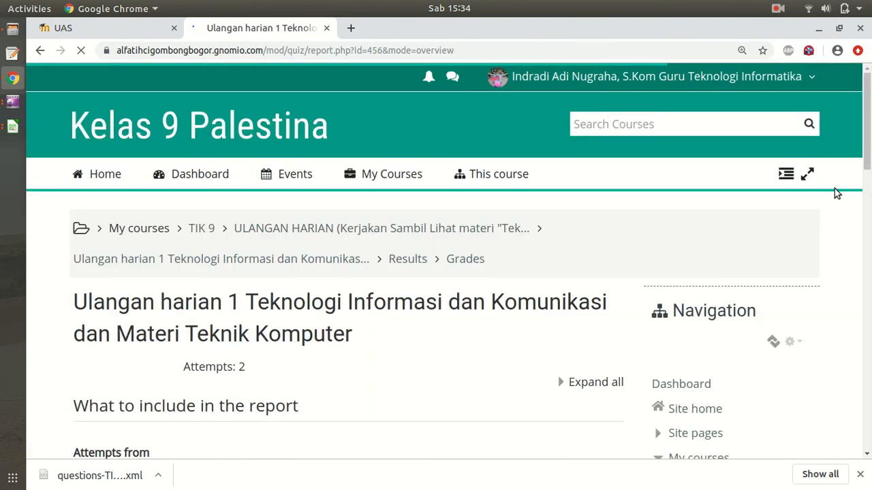
# Generate the attempts report with its existing filter and display options, and examine when the first listed attempt was started
pyautogui.scroll(-10, 826, 206)
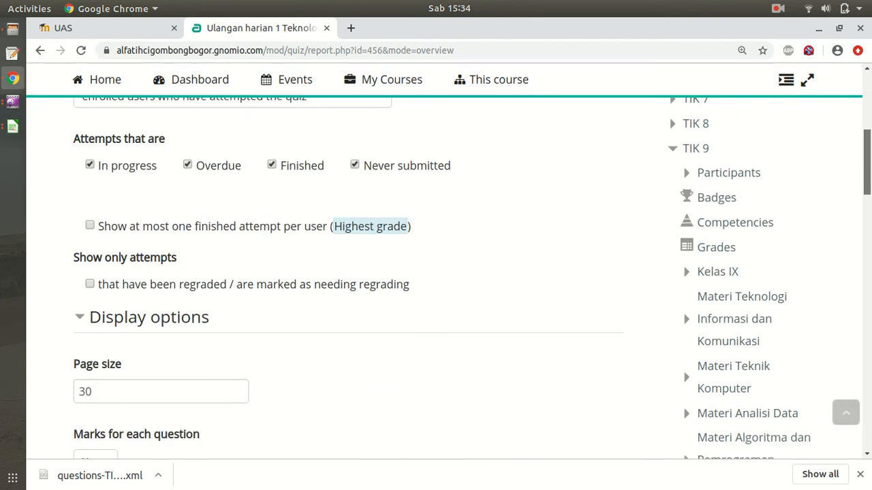
pyautogui.scroll(-3, 442, 279)
pyautogui.scroll(3, 867, 177)
pyautogui.scroll(-2, 866, 177)
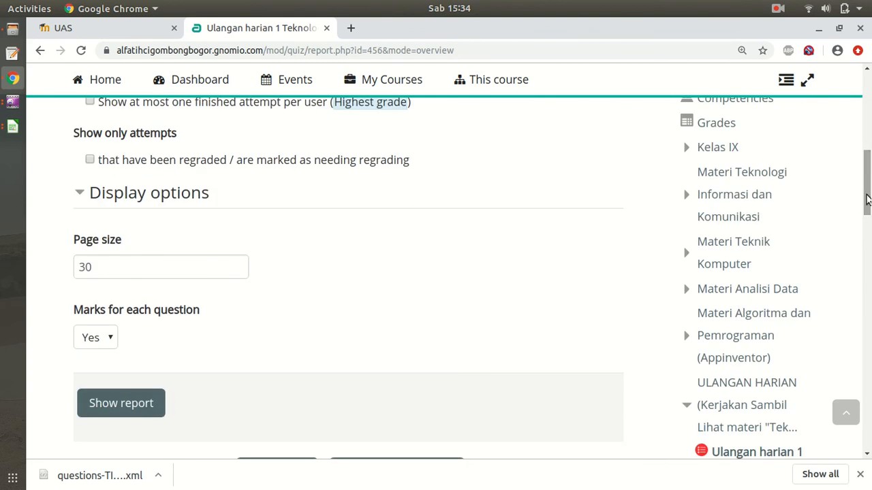
pyautogui.click(131, 415)
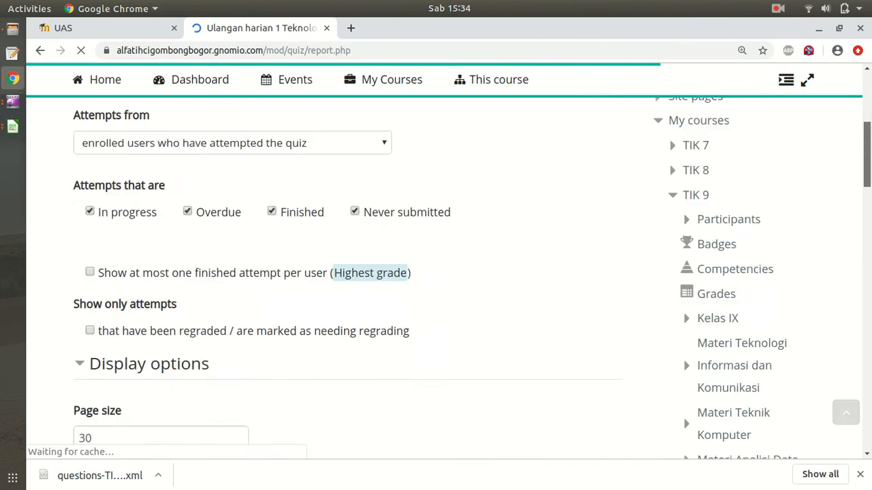
pyautogui.moveTo(869, 156); pyautogui.dragTo(869, 260)
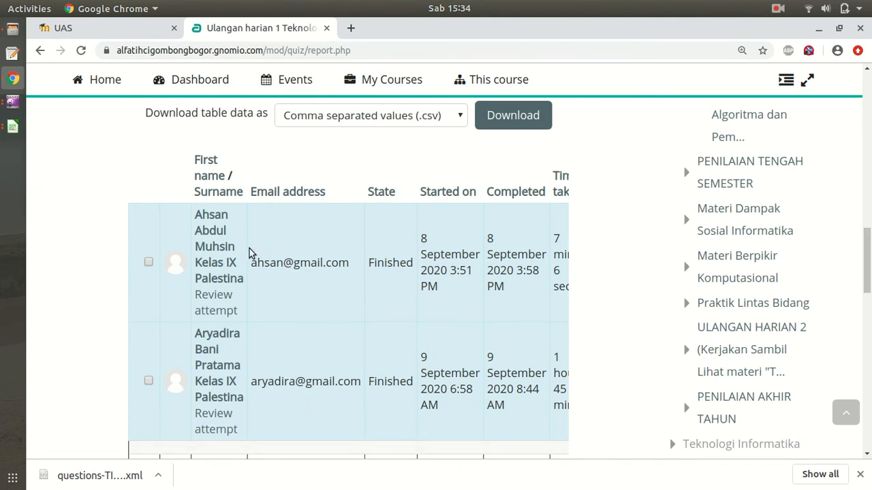
pyautogui.tripleClick(472, 261)
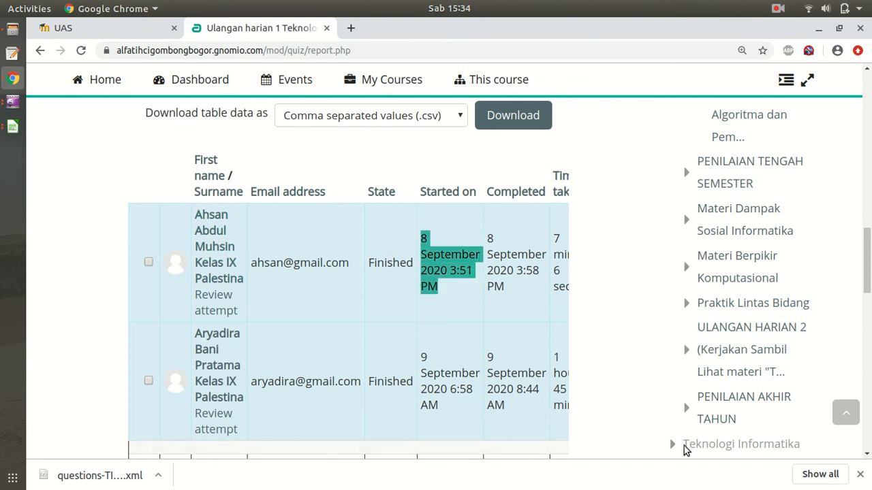
# Dismiss the downloads bar and review the first listed student's attempt, looking at the answer feedback for question 1
pyautogui.click(863, 474)
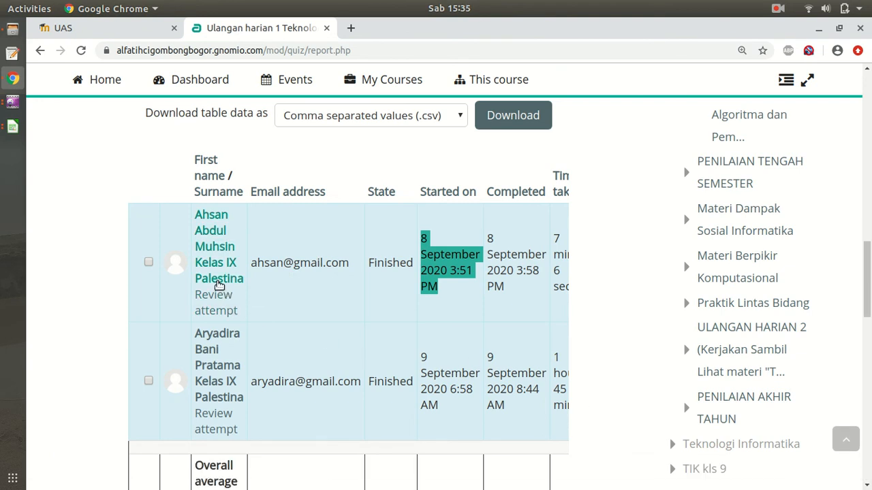
pyautogui.click(209, 309)
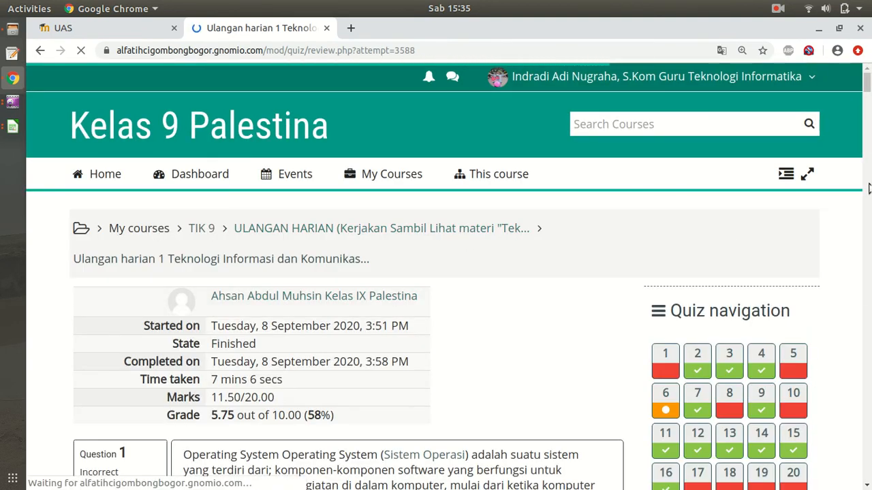
pyautogui.moveTo(868, 83)
pyautogui.mouseDown()
pyautogui.moveTo(868, 124)
pyautogui.moveTo(868, 86)
pyautogui.mouseUp()
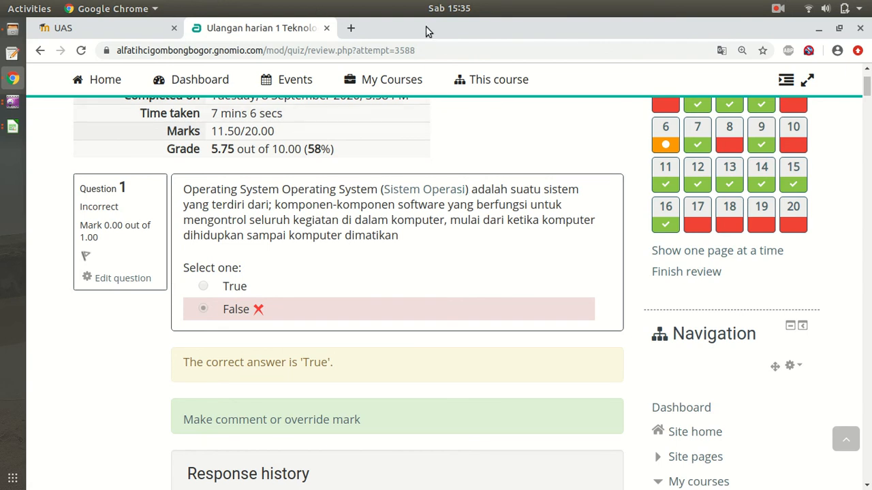
# Switch to the UAS quiz review and examine its attempt summary and the showall parameter in its address
pyautogui.click(102, 28)
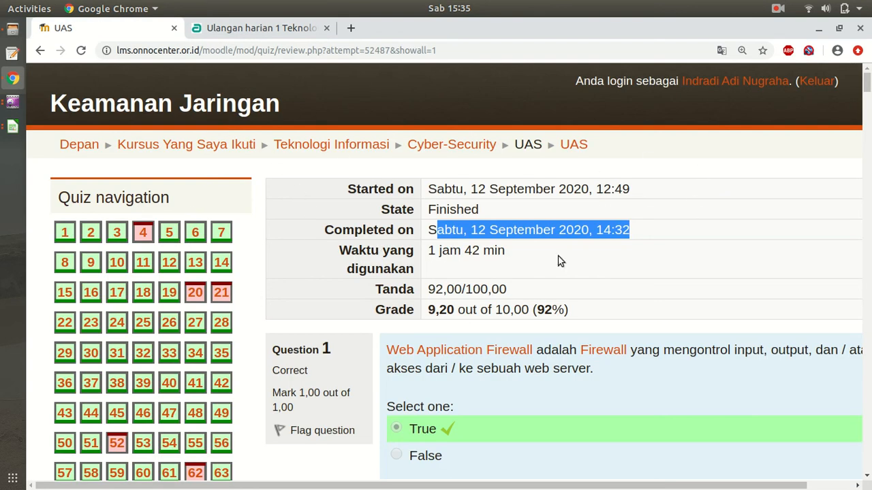
pyautogui.moveTo(866, 77); pyautogui.dragTo(866, 79)
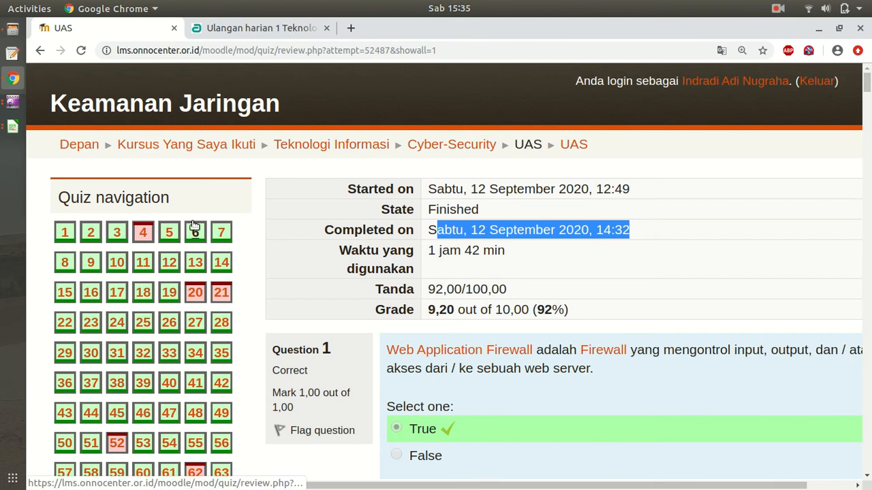
pyautogui.doubleClick(417, 50)
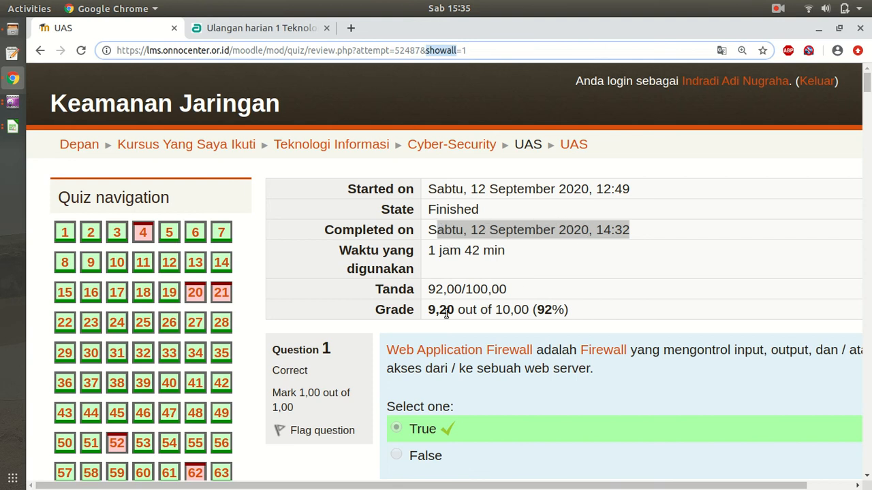
pyautogui.click(868, 83)
pyautogui.moveTo(867, 84)
pyautogui.mouseDown()
pyautogui.moveTo(868, 92)
pyautogui.moveTo(867, 77)
pyautogui.mouseUp()
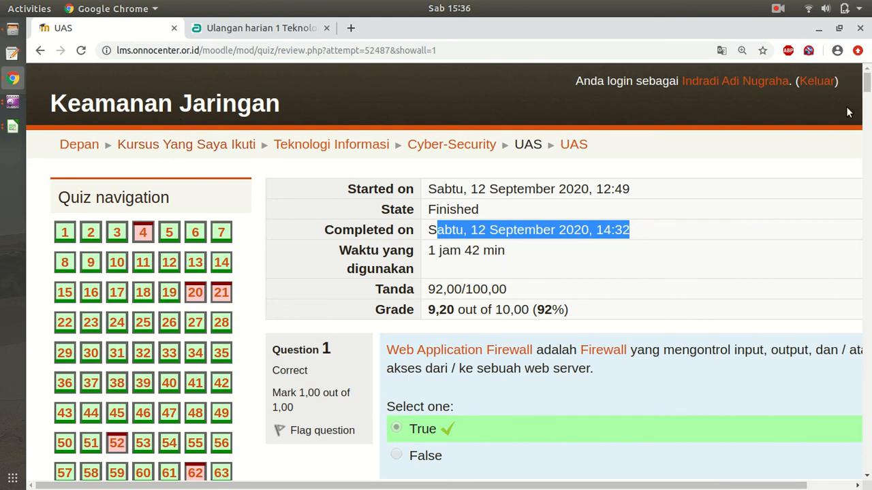
# Go back to the student's attempt review for the Ulangan harian 1 quiz
pyautogui.click(252, 30)
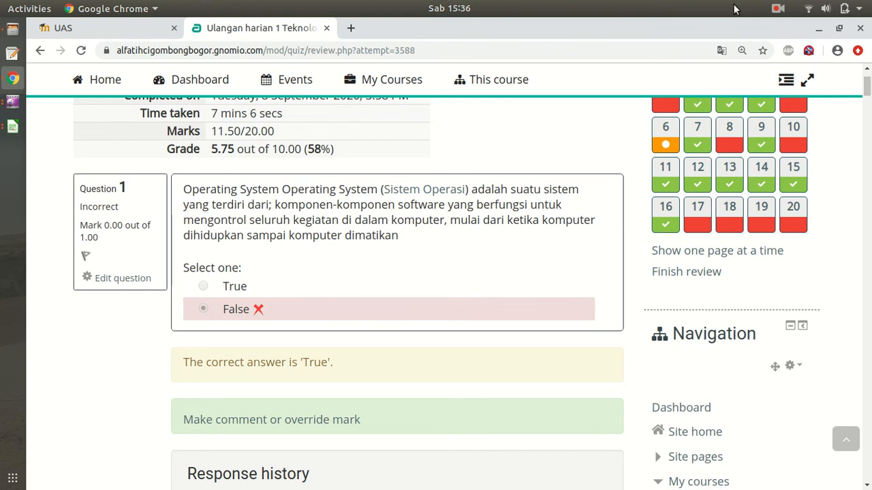
pyautogui.click(778, 8)
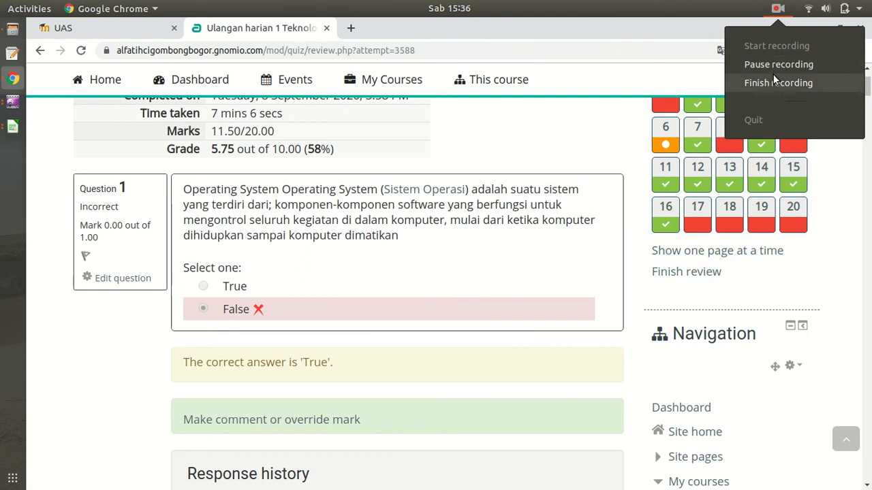